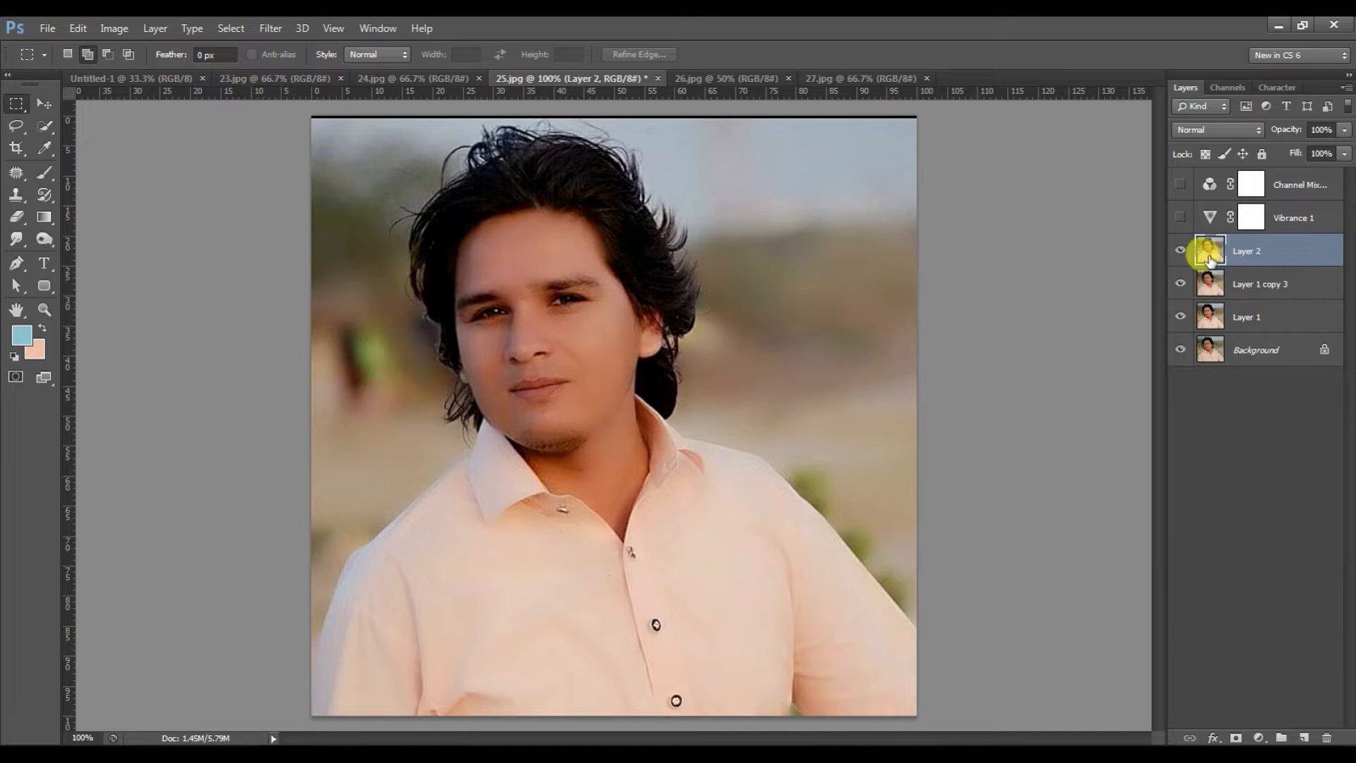
# Step: Copy the full Layer 2 portrait from 25.jpg and paste it into the Untitled-1 banner document
pyautogui.keyDown('ctrl'); pyautogui.click(1210, 252); pyautogui.keyUp('ctrl')
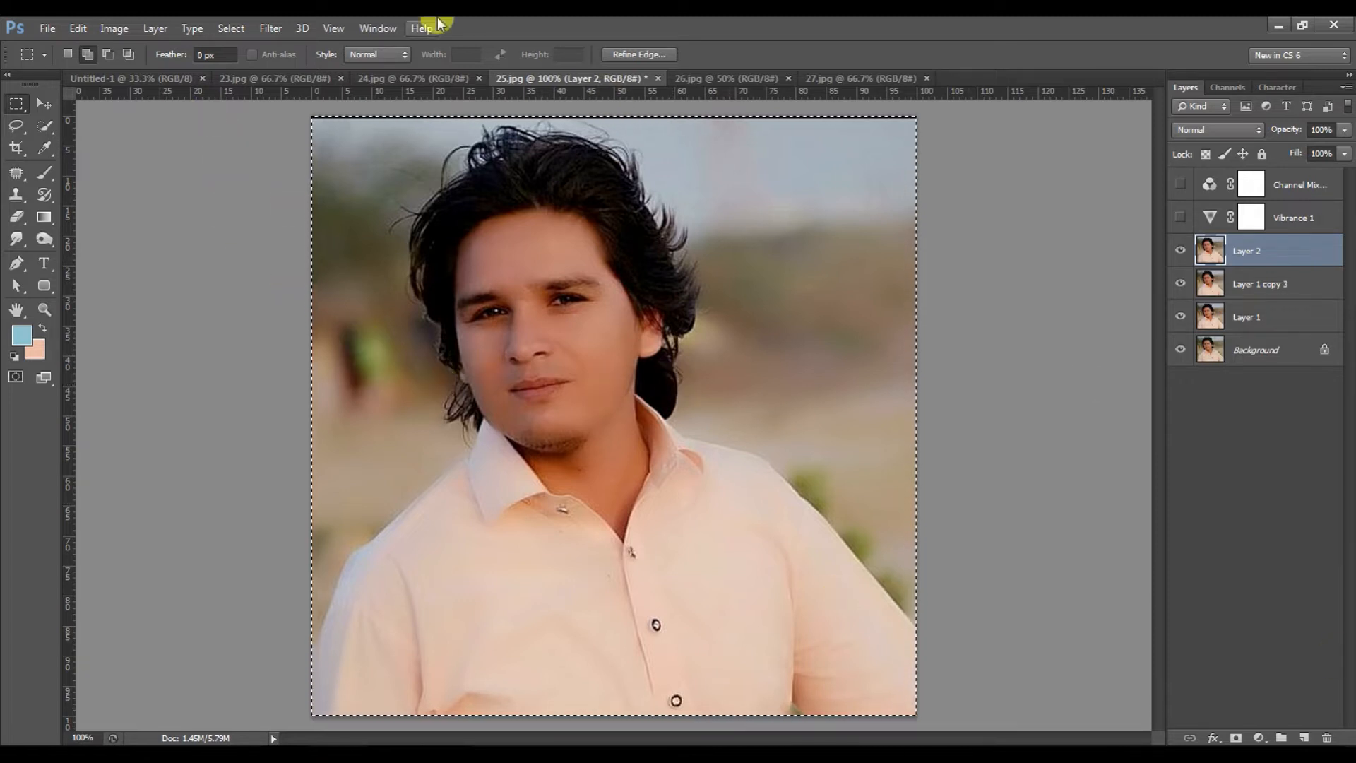
pyautogui.click(147, 78)
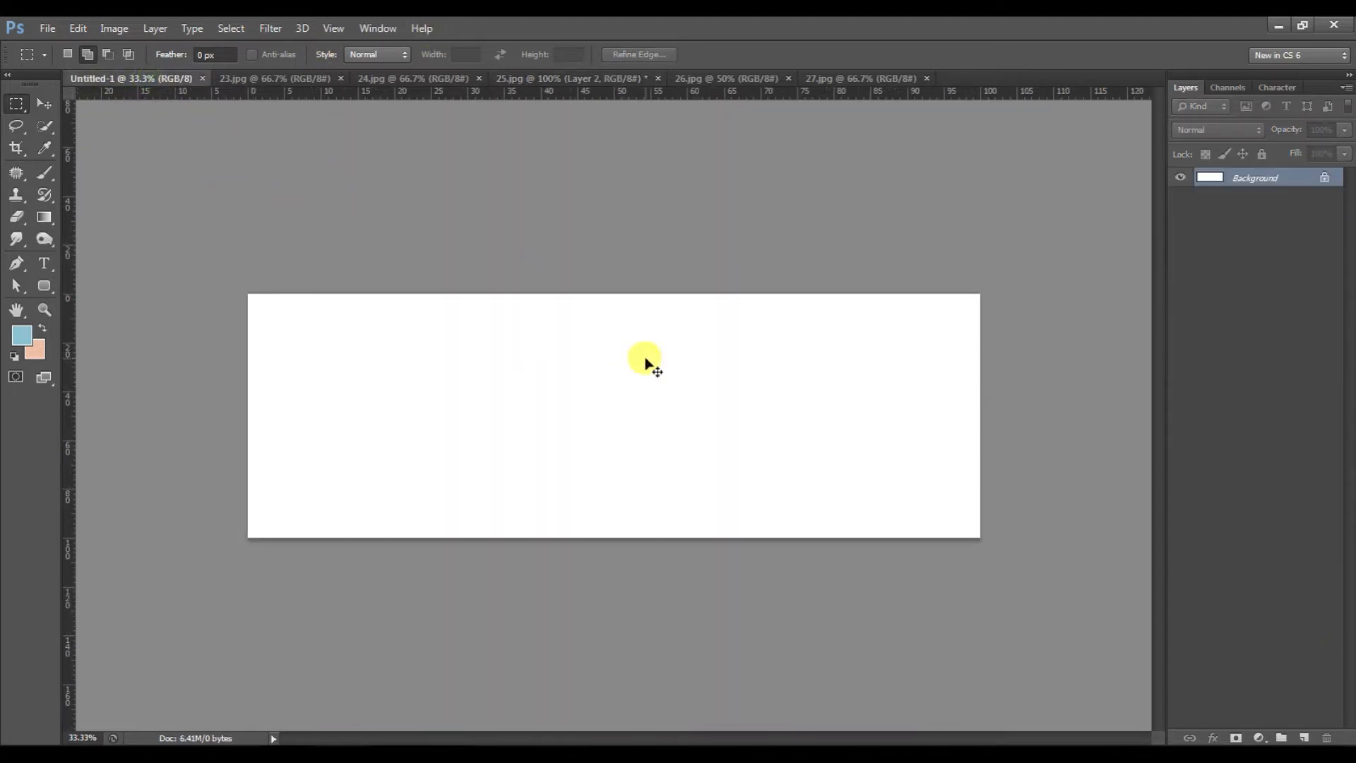
pyautogui.hotkey('ctrl', 'v')
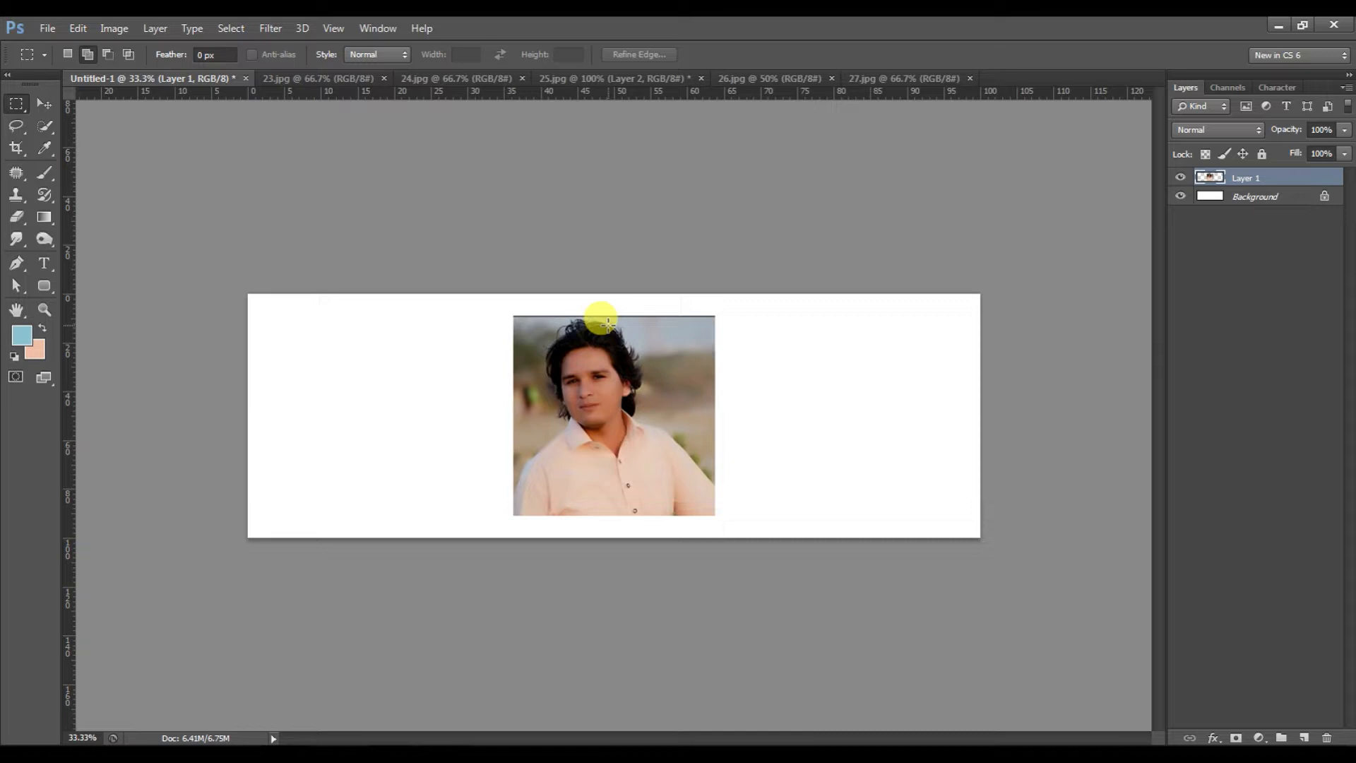
# Step: Fill the Background layer with the blue-to-peach gradient, drawn from the canvas's upper-left corner to its lower-right corner
pyautogui.click(40, 103)
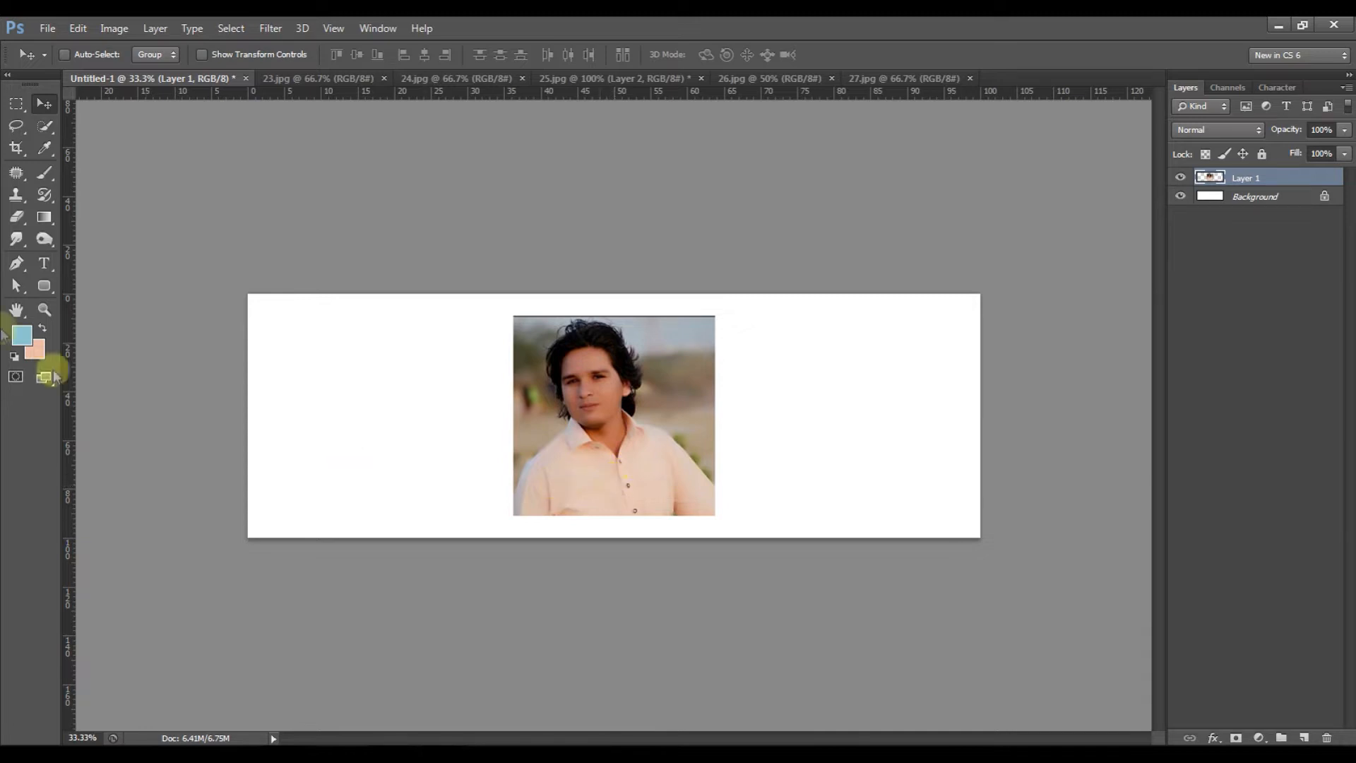
pyautogui.click(44, 217)
pyautogui.click(1227, 197)
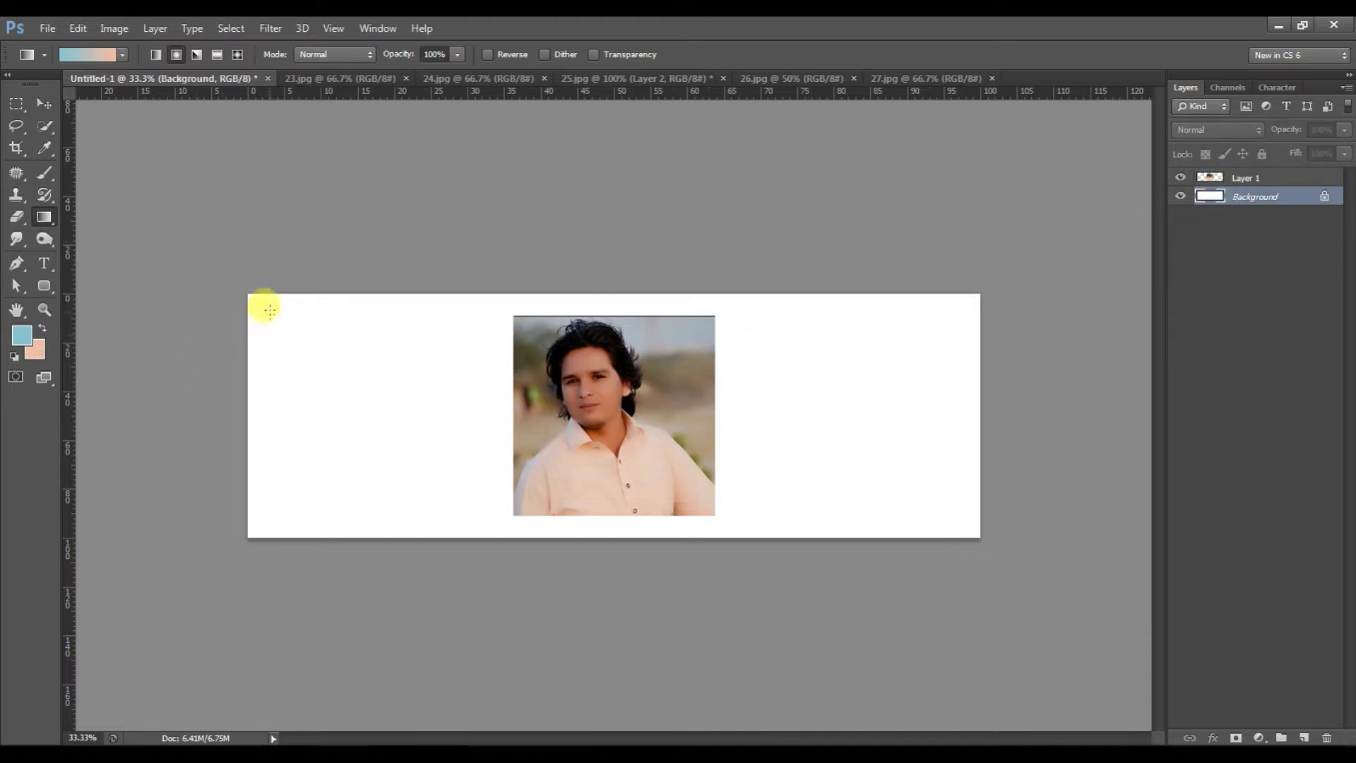
pyautogui.moveTo(248, 295); pyautogui.dragTo(981, 535)
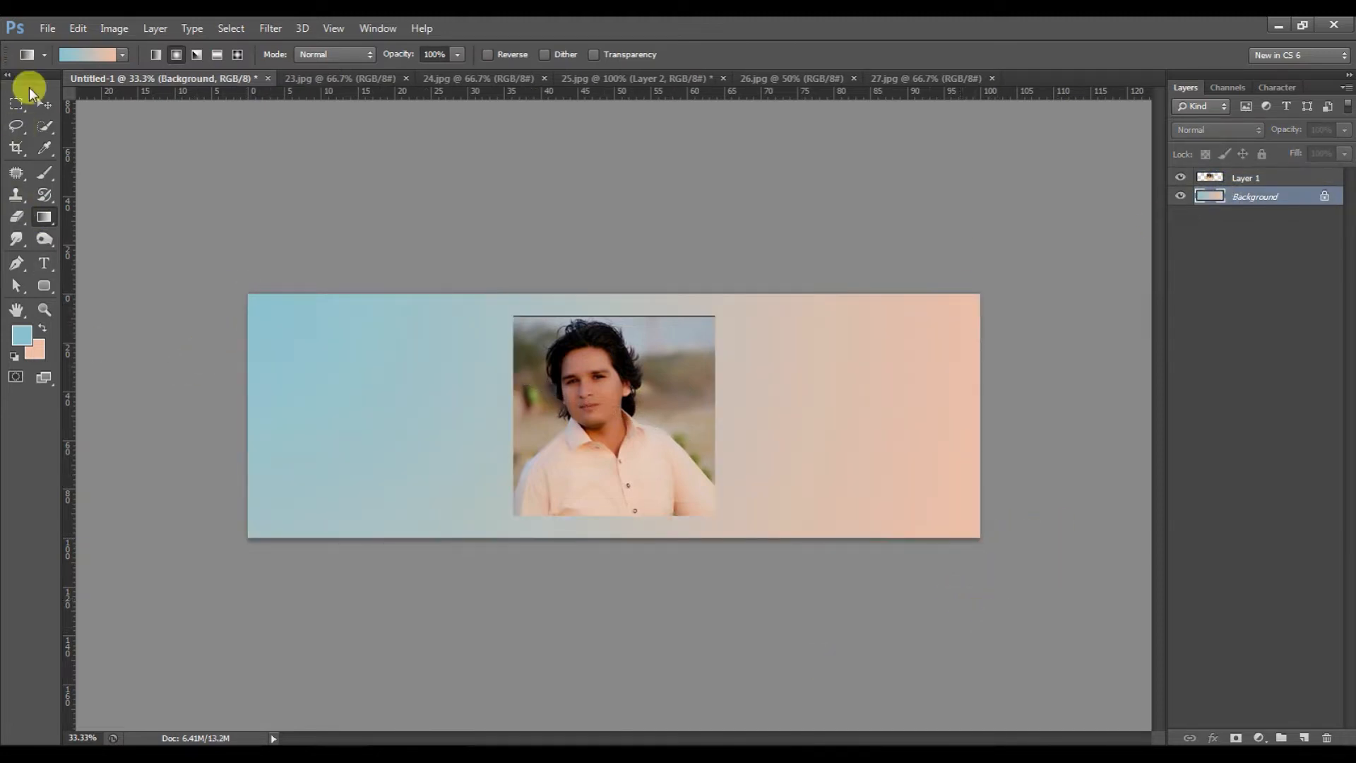
# Step: Scale the pasted portrait to about 123% so it fills the banner's height, and move it to the banner's left end
pyautogui.click(44, 104)
pyautogui.keyDown('ctrl'); pyautogui.click(664, 427); pyautogui.keyUp('ctrl')
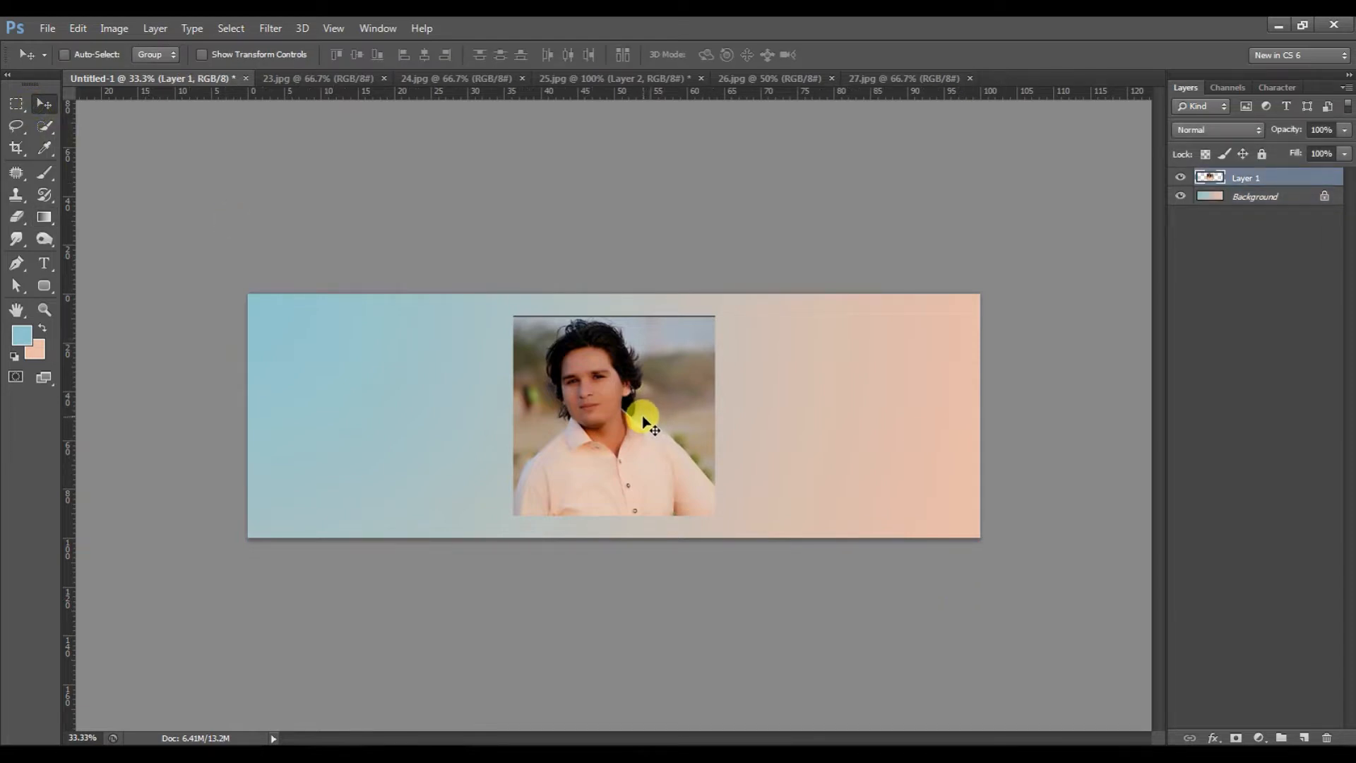
pyautogui.hotkey('ctrl', 't')
pyautogui.moveTo(714, 514); pyautogui.dragTo(744, 532)
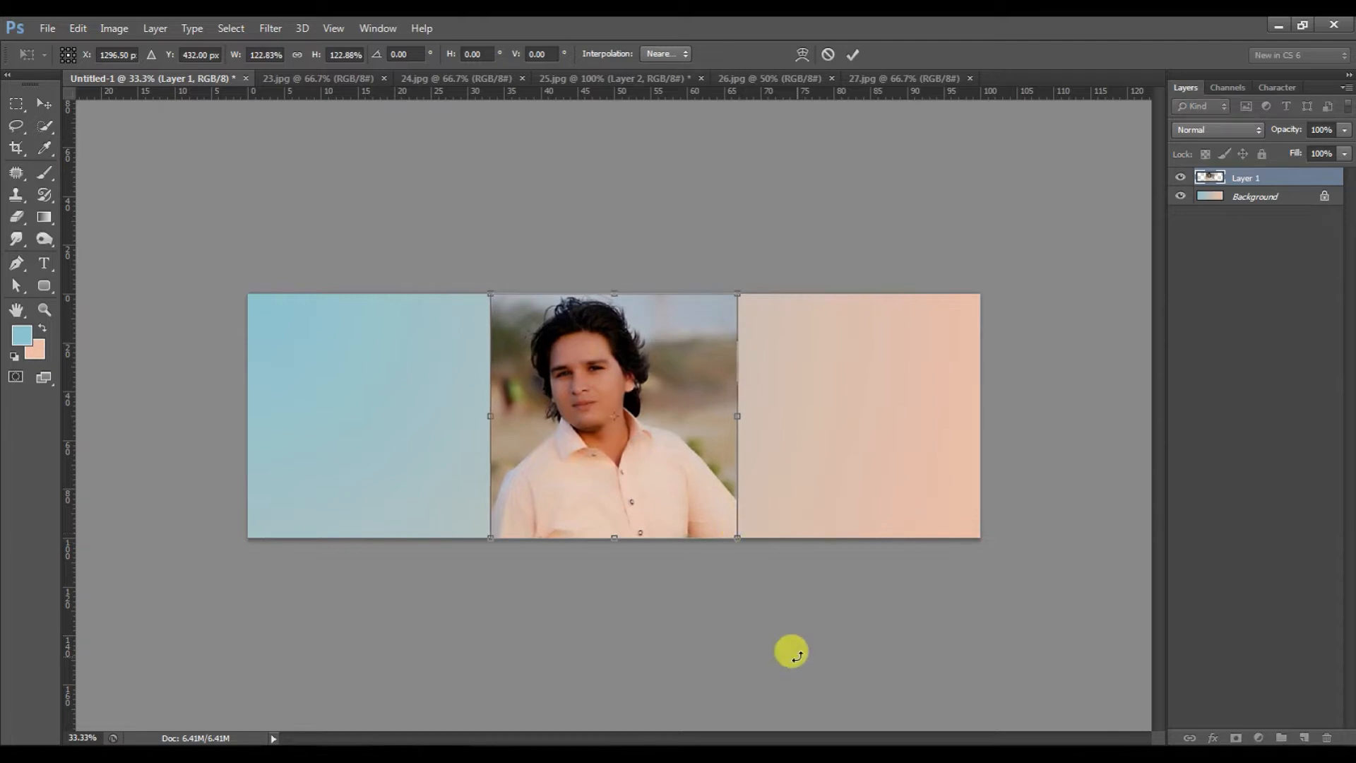
pyautogui.press('Return')
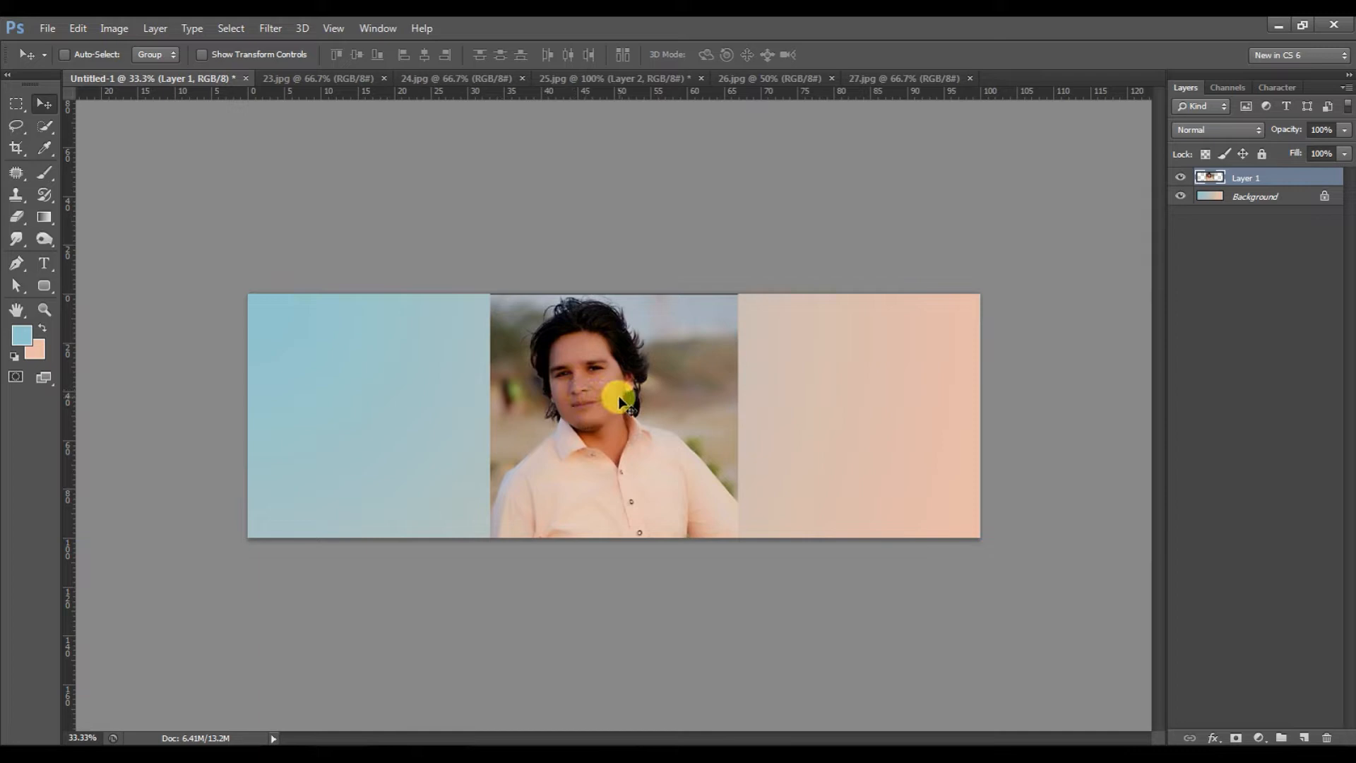
pyautogui.moveTo(618, 400); pyautogui.dragTo(376, 400)
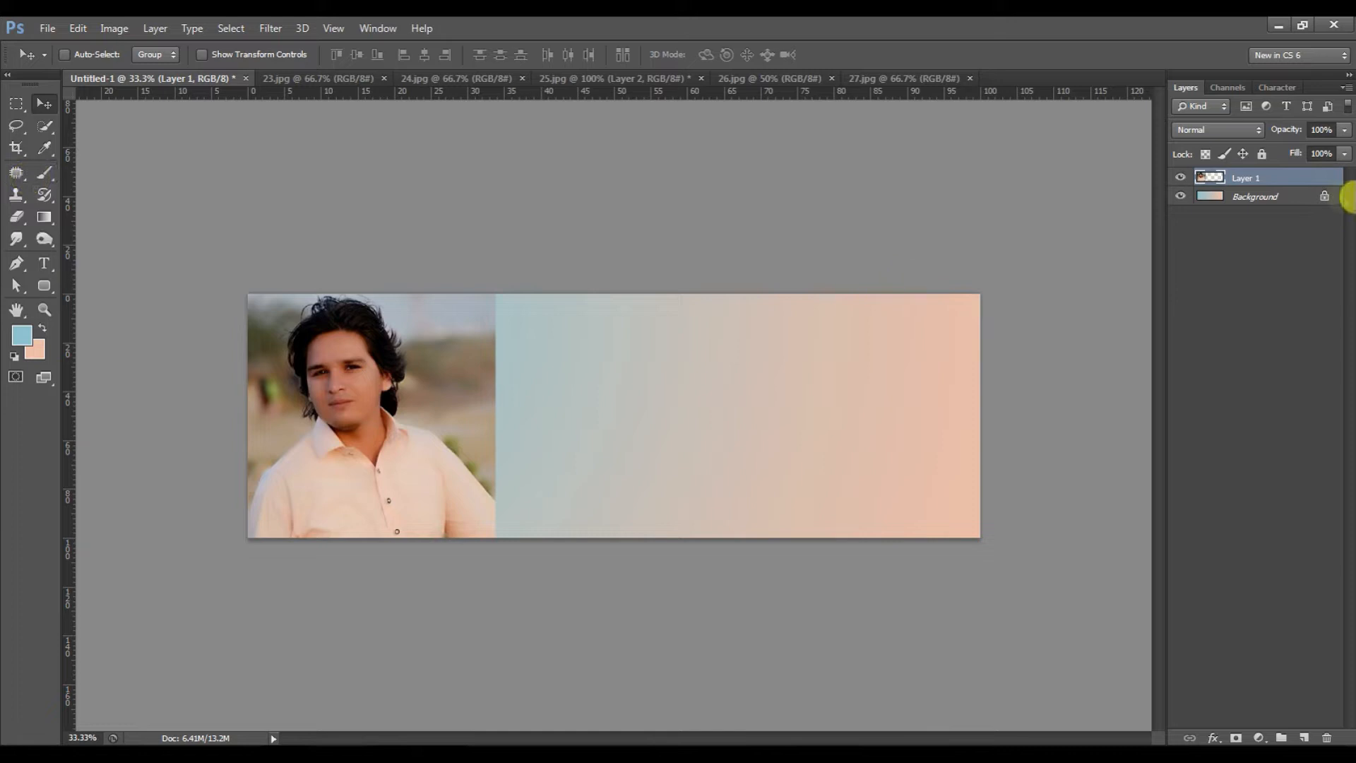
# Step: Add a black layer mask to Layer 1 and choose the rough textured 63 px brush tip
pyautogui.keyDown('alt'); pyautogui.click(1236, 738); pyautogui.keyUp('alt')
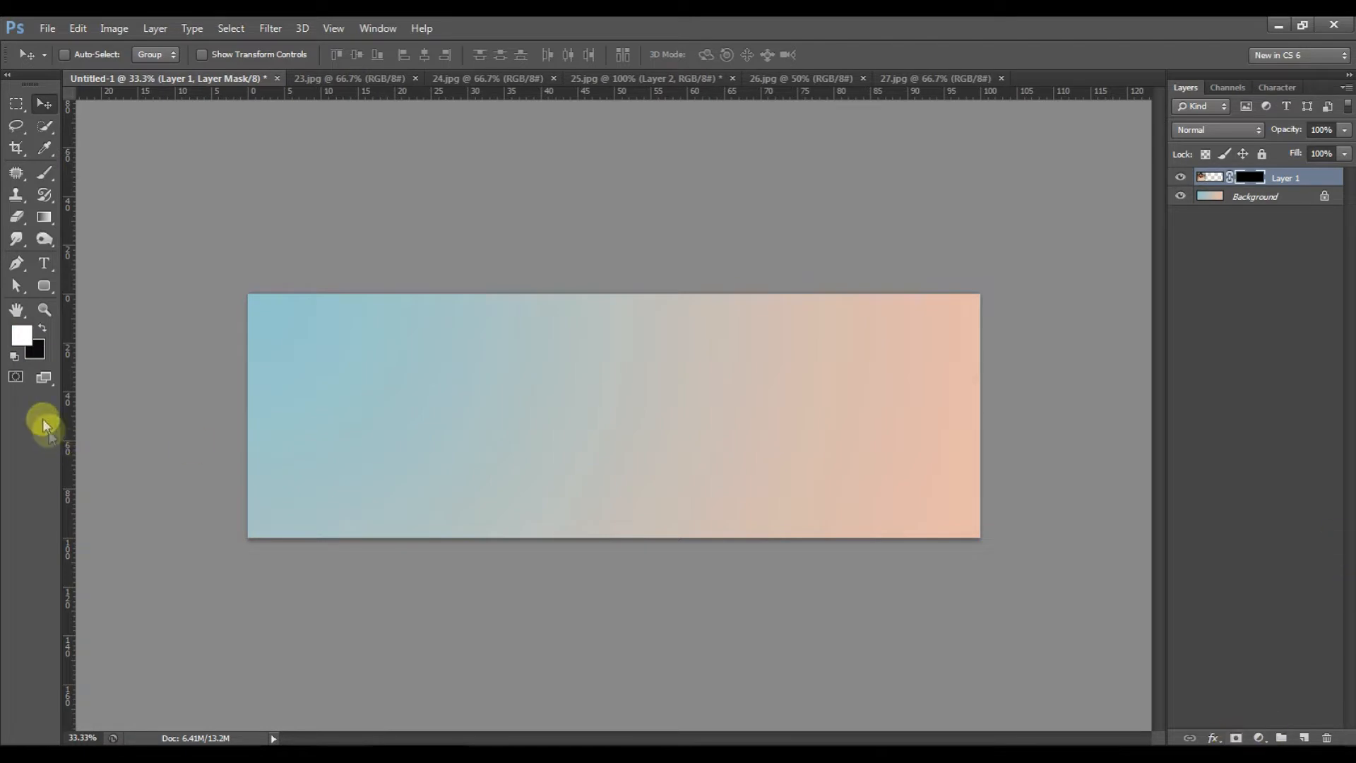
pyautogui.click(43, 174)
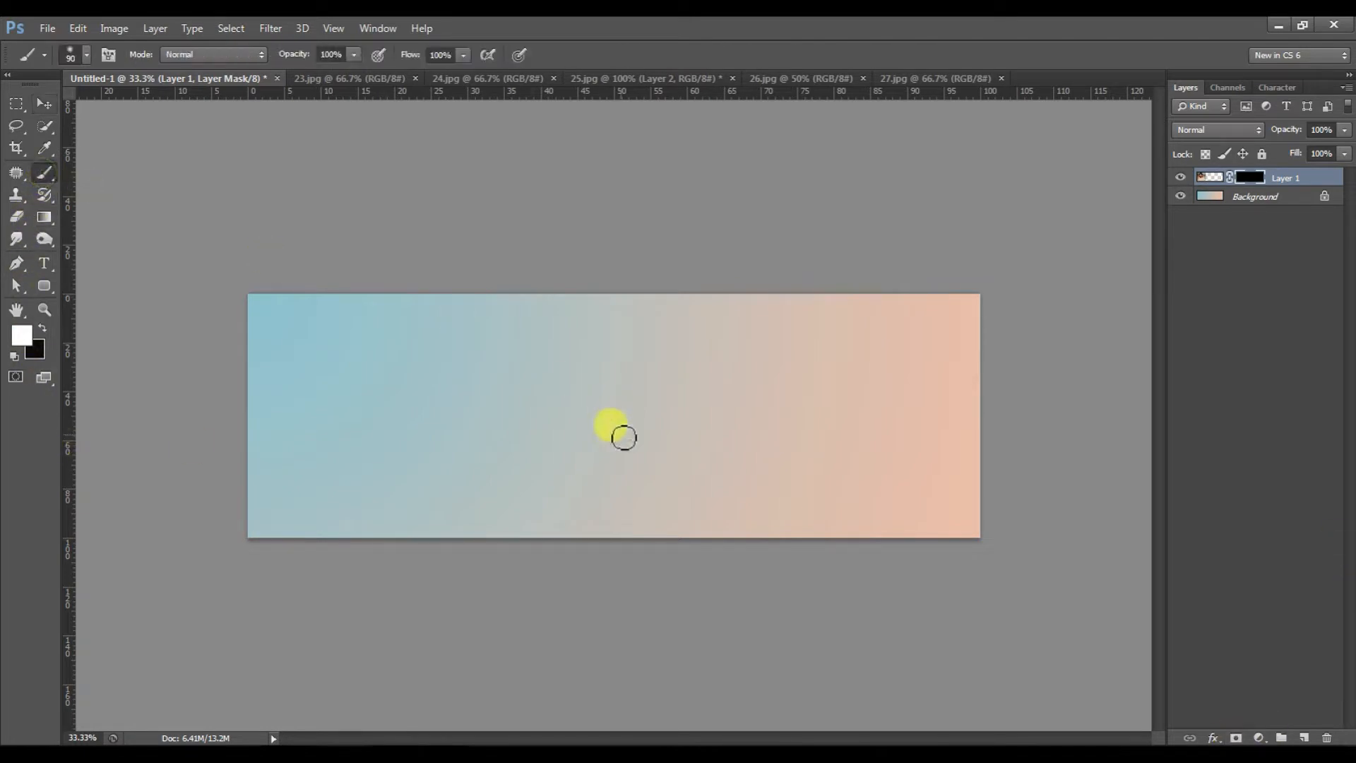
pyautogui.rightClick(507, 408)
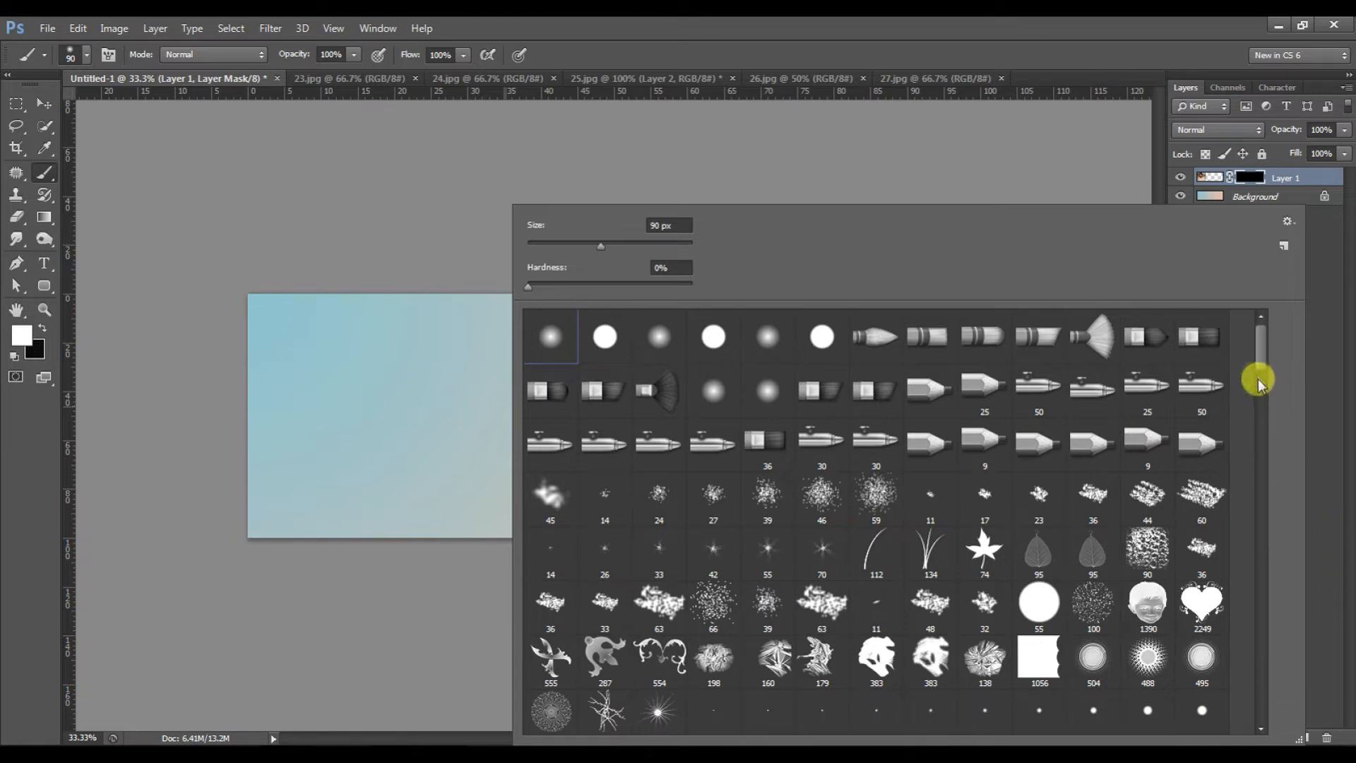
pyautogui.moveTo(1256, 359); pyautogui.dragTo(1283, 444)
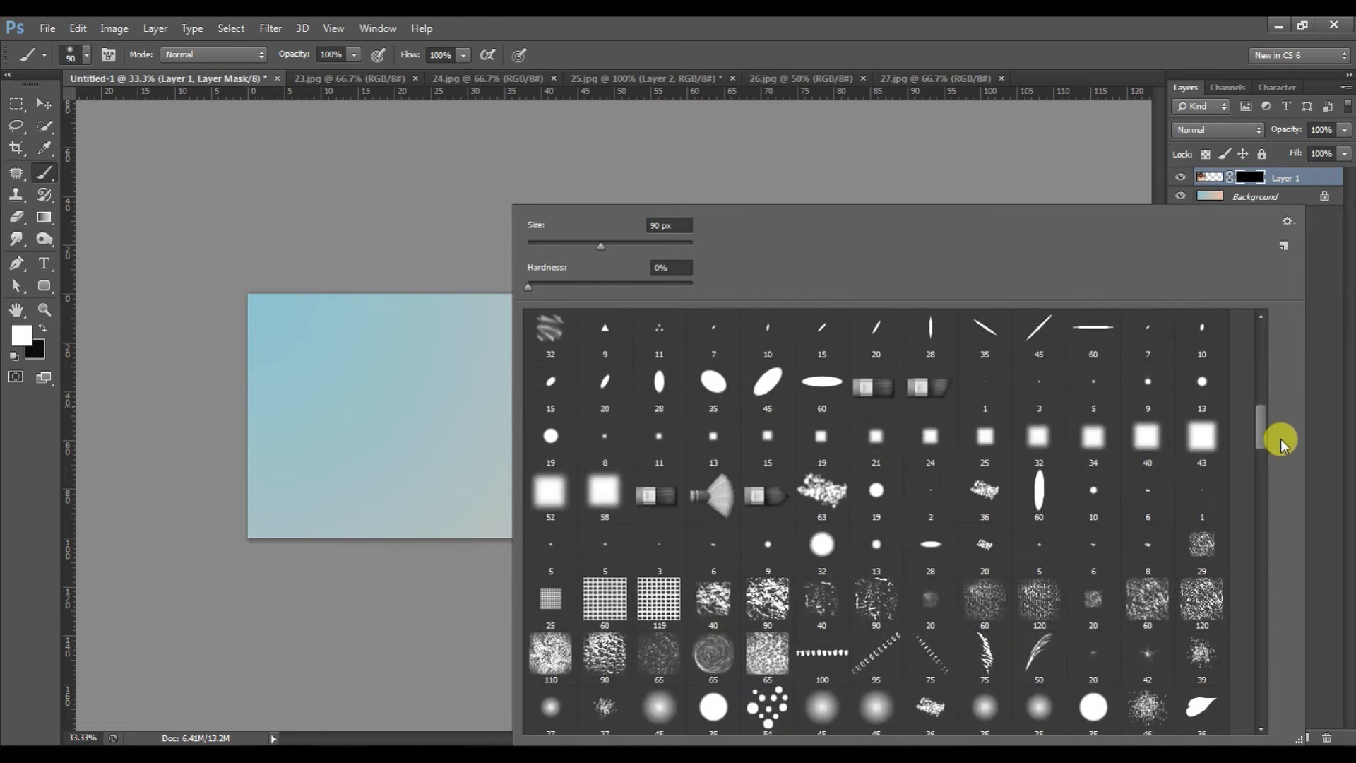
pyautogui.click(824, 492)
pyautogui.click(873, 26)
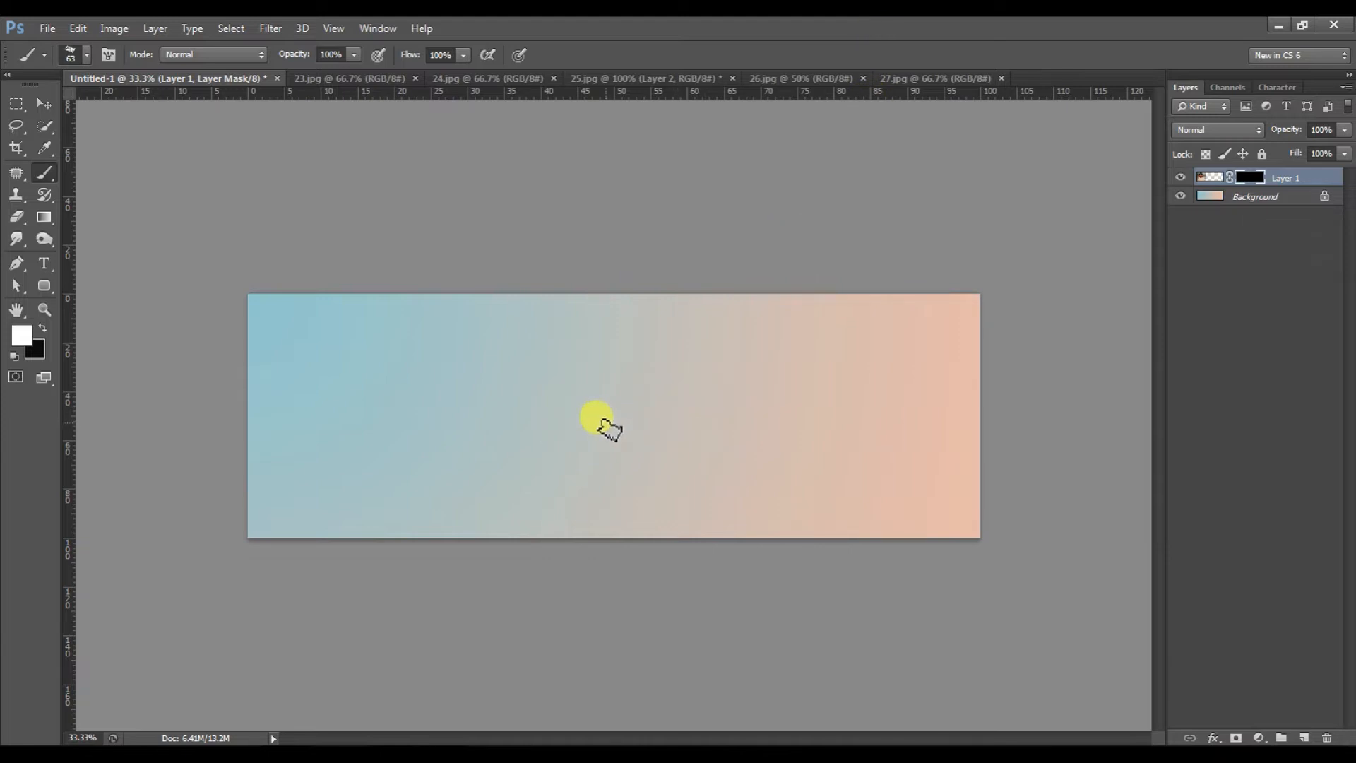
# Step: Set the brush size to 700 px and paint white on Layer 1's mask to reveal the portrait with rough edges
pyautogui.press(']')
pyautogui.press(']')
pyautogui.press(']')
pyautogui.press(']')
pyautogui.press(']')
pyautogui.press(']')
pyautogui.press(']')
pyautogui.press(']')
pyautogui.press(']')
pyautogui.press(']')
pyautogui.press(']')
pyautogui.press(']')
pyautogui.press(']')
pyautogui.press(']')
pyautogui.press(']')
pyautogui.press(']')
pyautogui.press(']')
pyautogui.press(']')
pyautogui.press(']')
pyautogui.press(']')
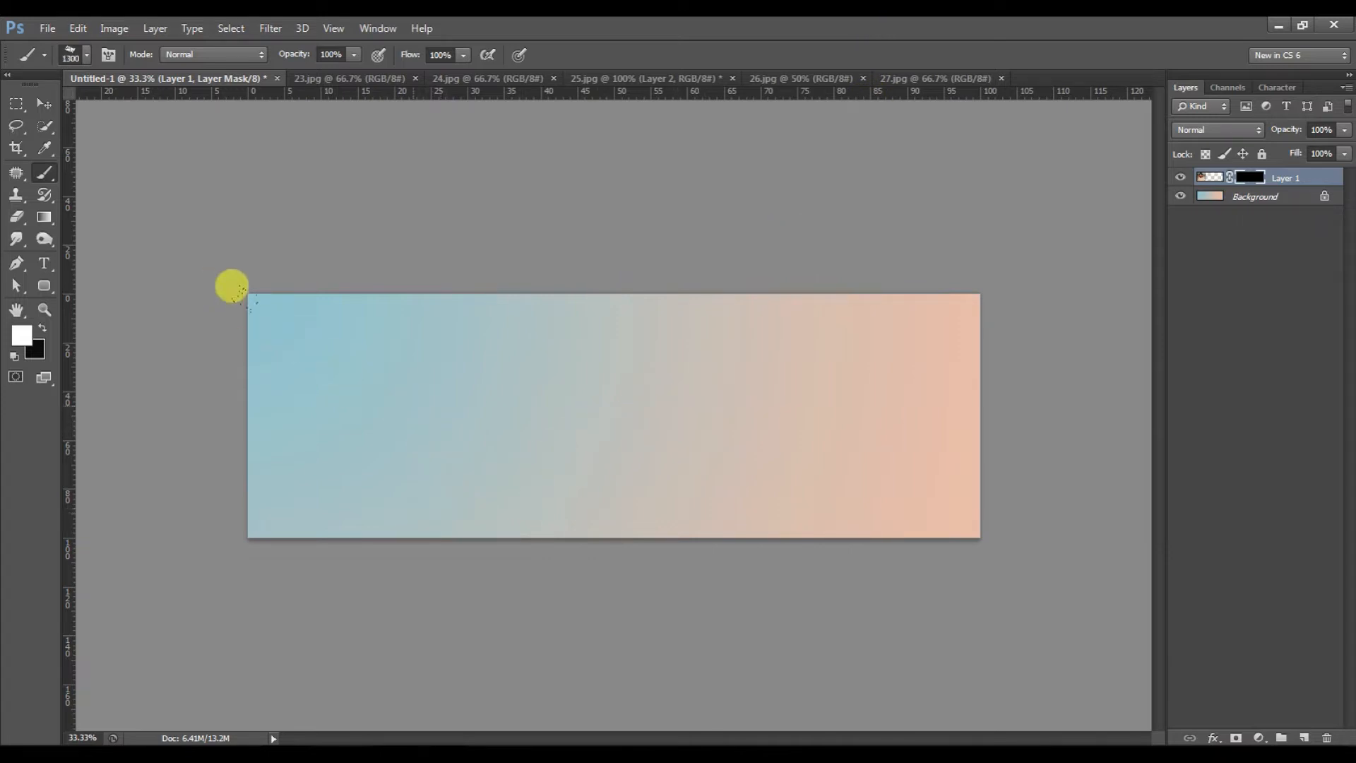
pyautogui.press('[')
pyautogui.press('[')
pyautogui.press('[')
pyautogui.press('[')
pyautogui.press('[')
pyautogui.press('[')
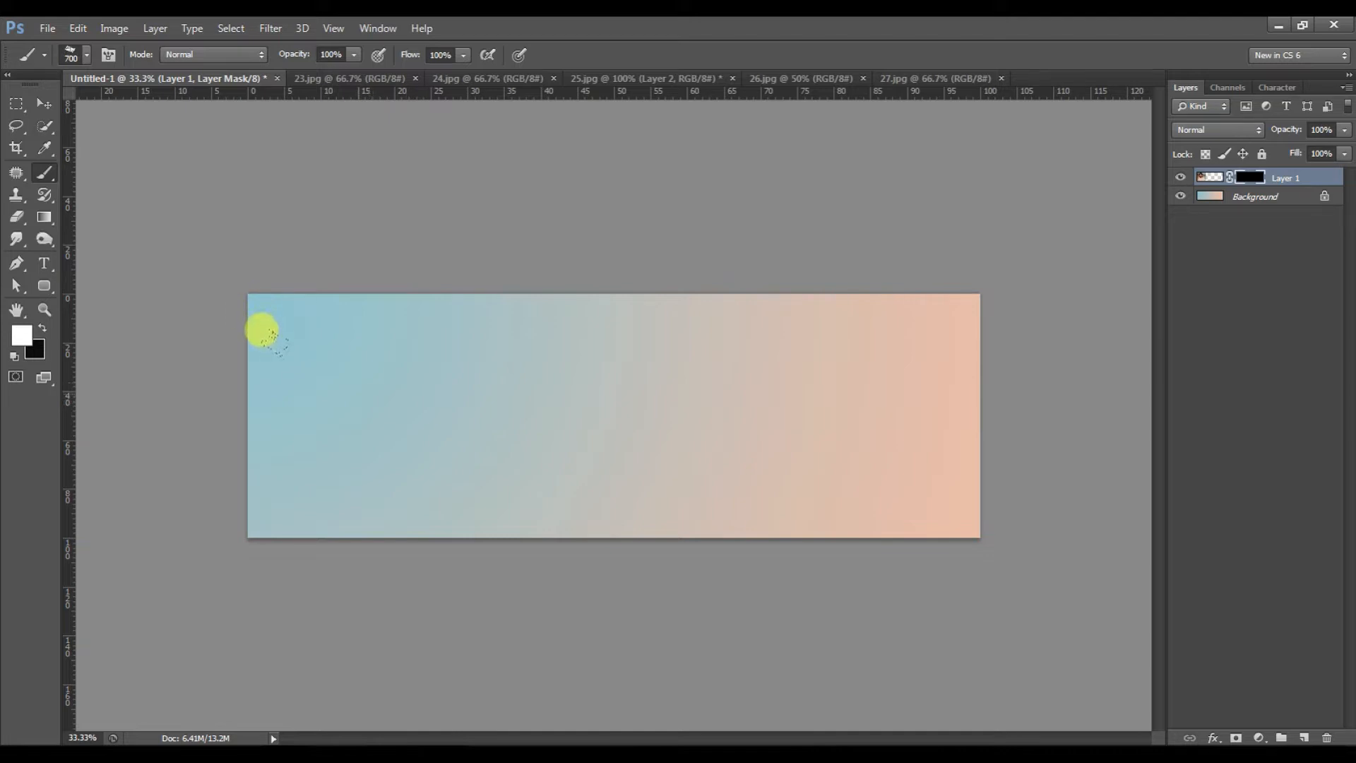
pyautogui.click(356, 392)
pyautogui.moveTo(262, 332)
pyautogui.mouseDown()
pyautogui.moveTo(250, 367)
pyautogui.moveTo(266, 313)
pyautogui.moveTo(244, 385)
pyautogui.moveTo(279, 321)
pyautogui.moveTo(267, 331)
pyautogui.moveTo(257, 292)
pyautogui.moveTo(264, 331)
pyautogui.moveTo(281, 304)
pyautogui.moveTo(253, 343)
pyautogui.moveTo(265, 318)
pyautogui.moveTo(243, 326)
pyautogui.moveTo(261, 326)
pyautogui.moveTo(248, 370)
pyautogui.moveTo(260, 323)
pyautogui.moveTo(255, 346)
pyautogui.moveTo(253, 334)
pyautogui.moveTo(392, 486)
pyautogui.moveTo(639, 550)
pyautogui.mouseUp()
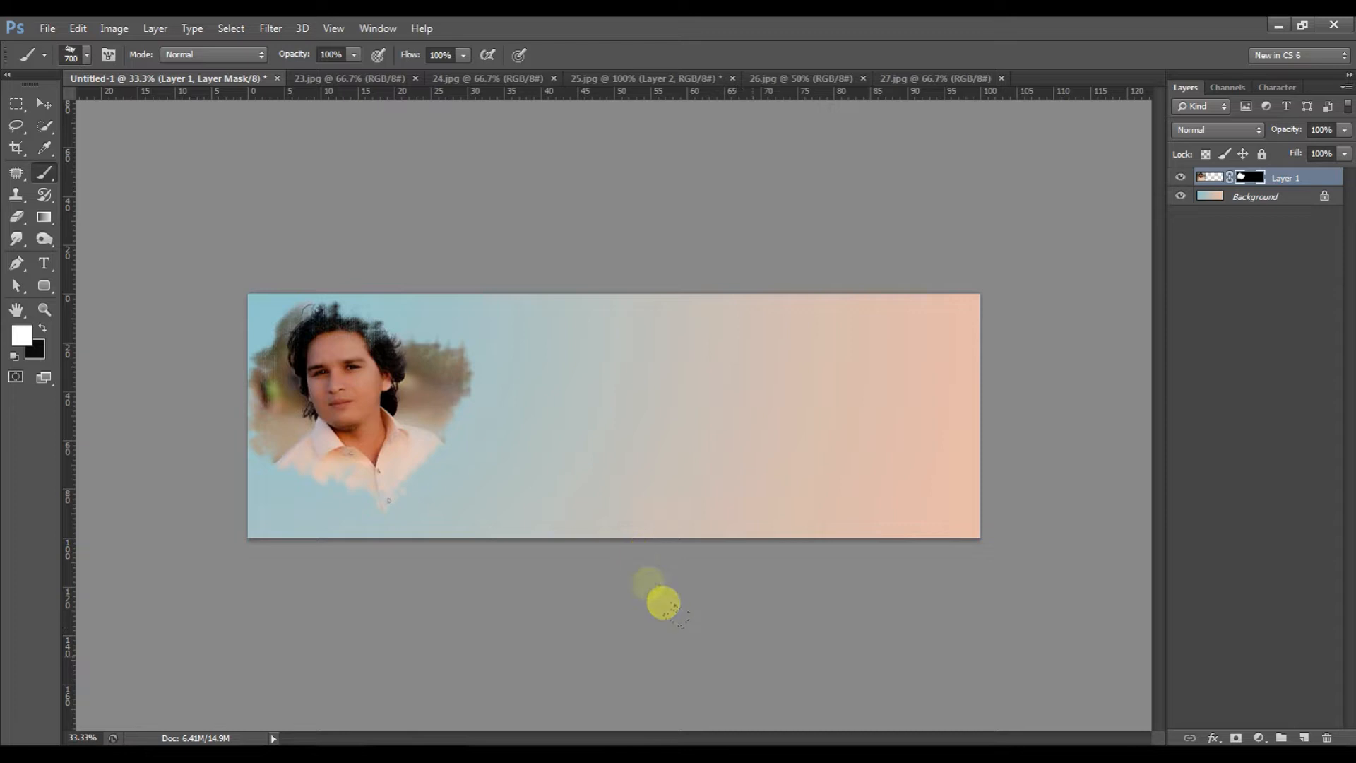
# Step: Copy the whole 27.jpg photo and paste it into the Untitled-1 banner as a new layer
pyautogui.click(913, 76)
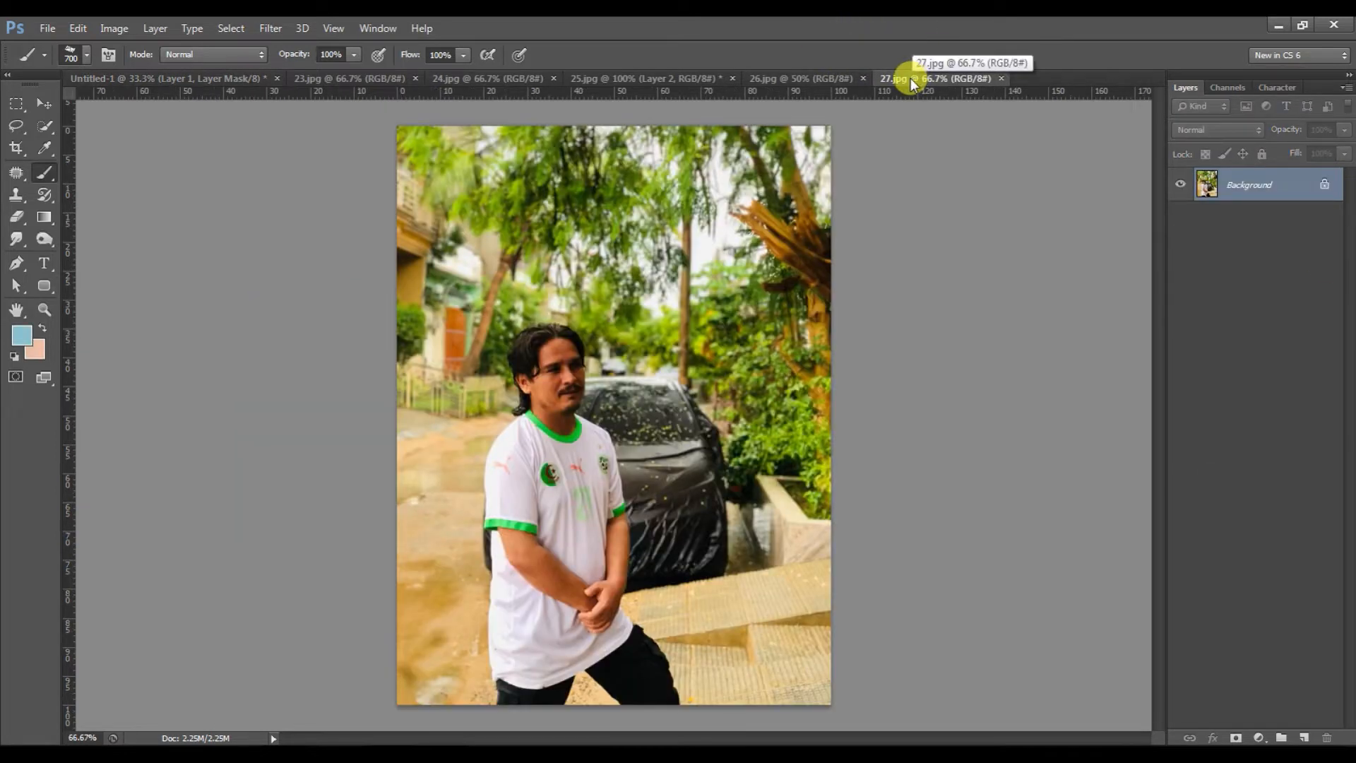
pyautogui.hotkey('ctrl', 'a')
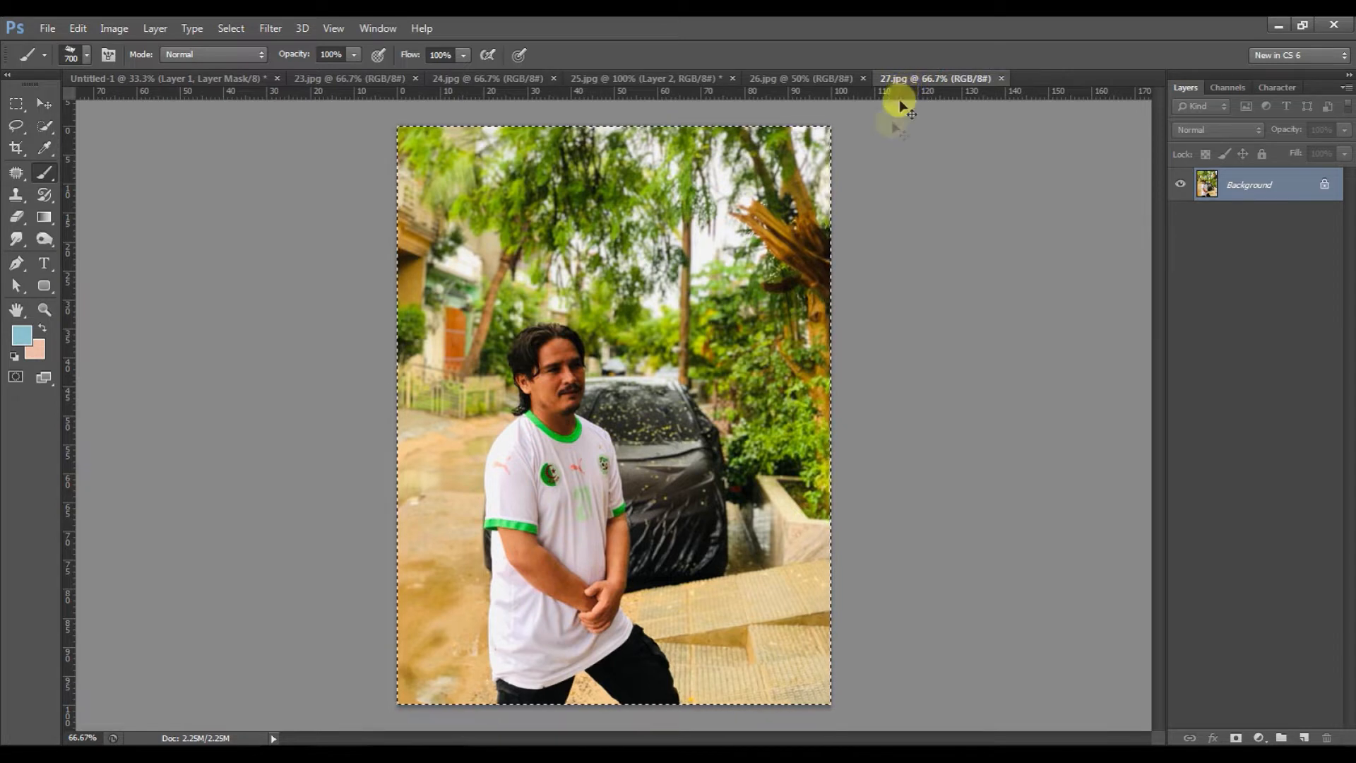
pyautogui.click(152, 79)
pyautogui.press('d')
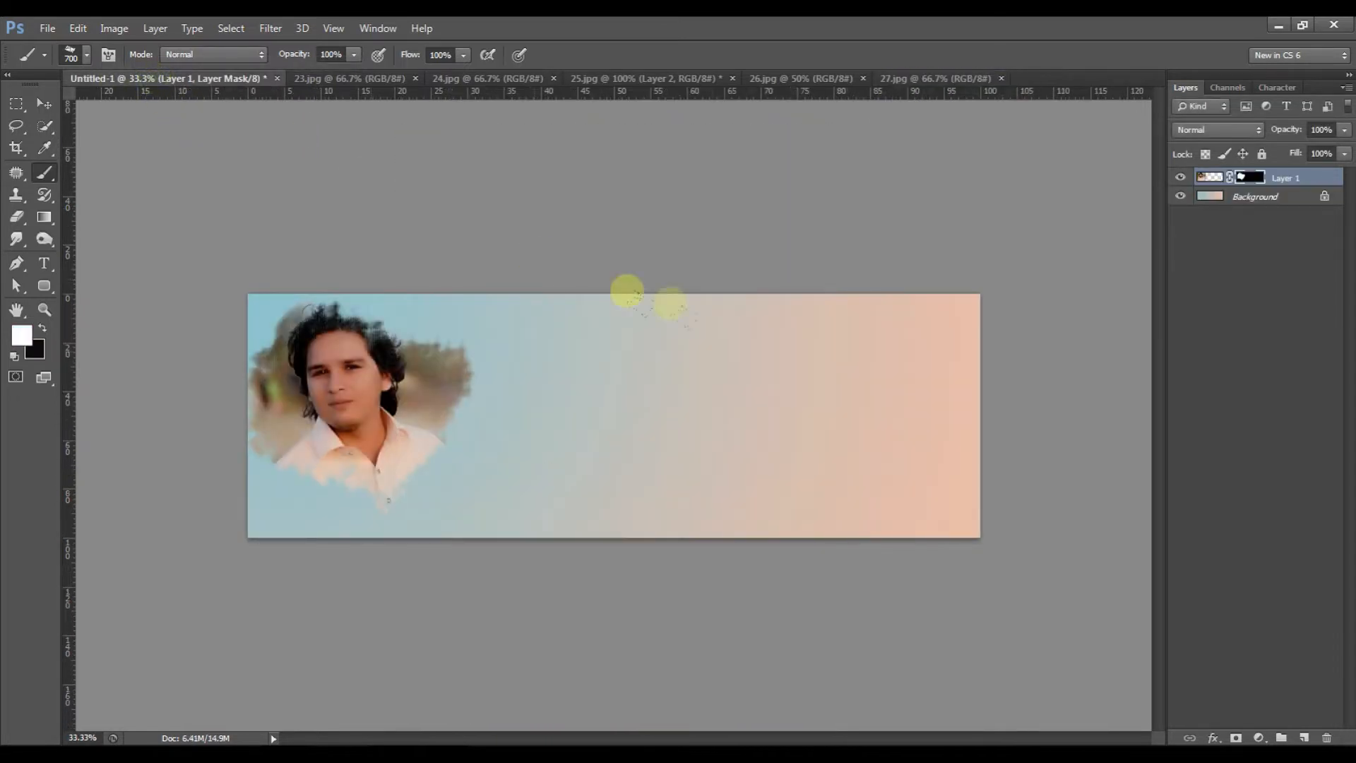
pyautogui.hotkey('ctrl', 'v')
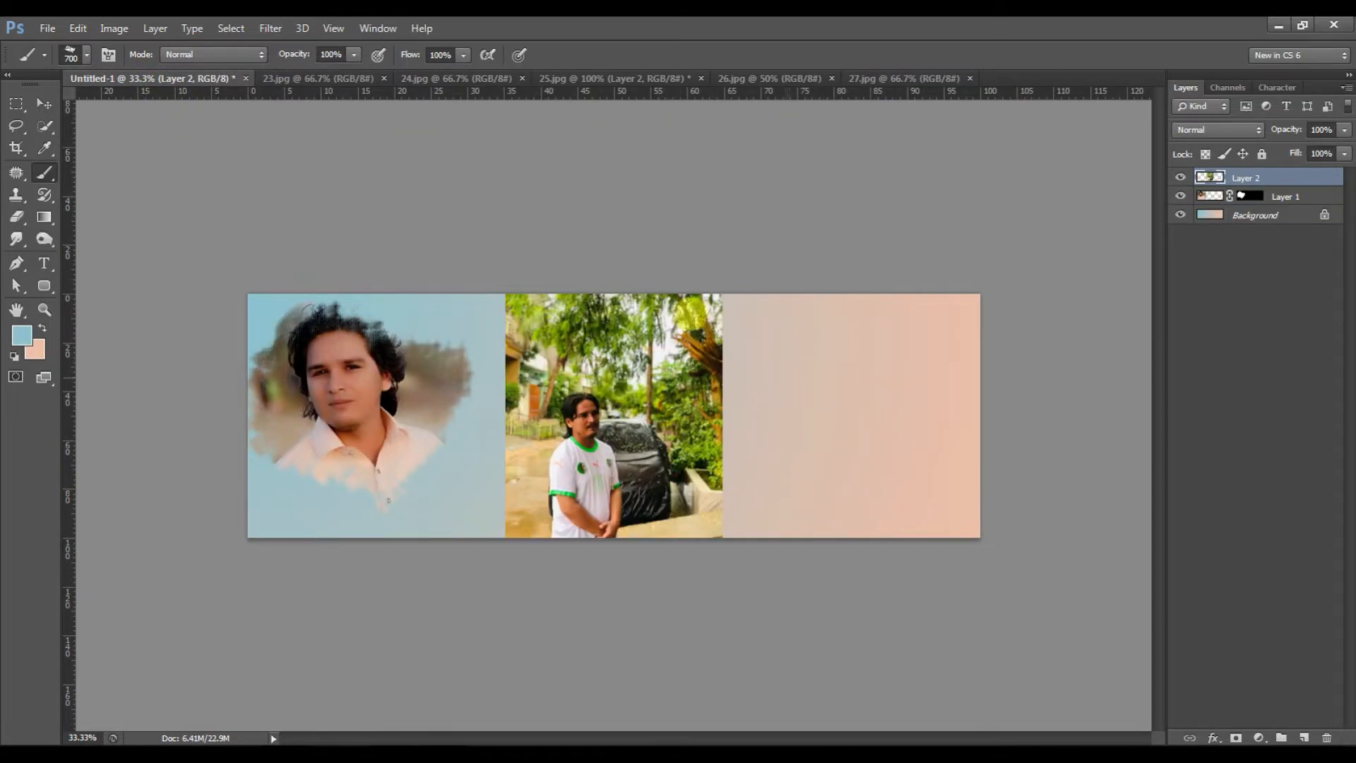
# Step: Move the pasted street photo beside the first portrait and scale it to about 114%
pyautogui.click(43, 103)
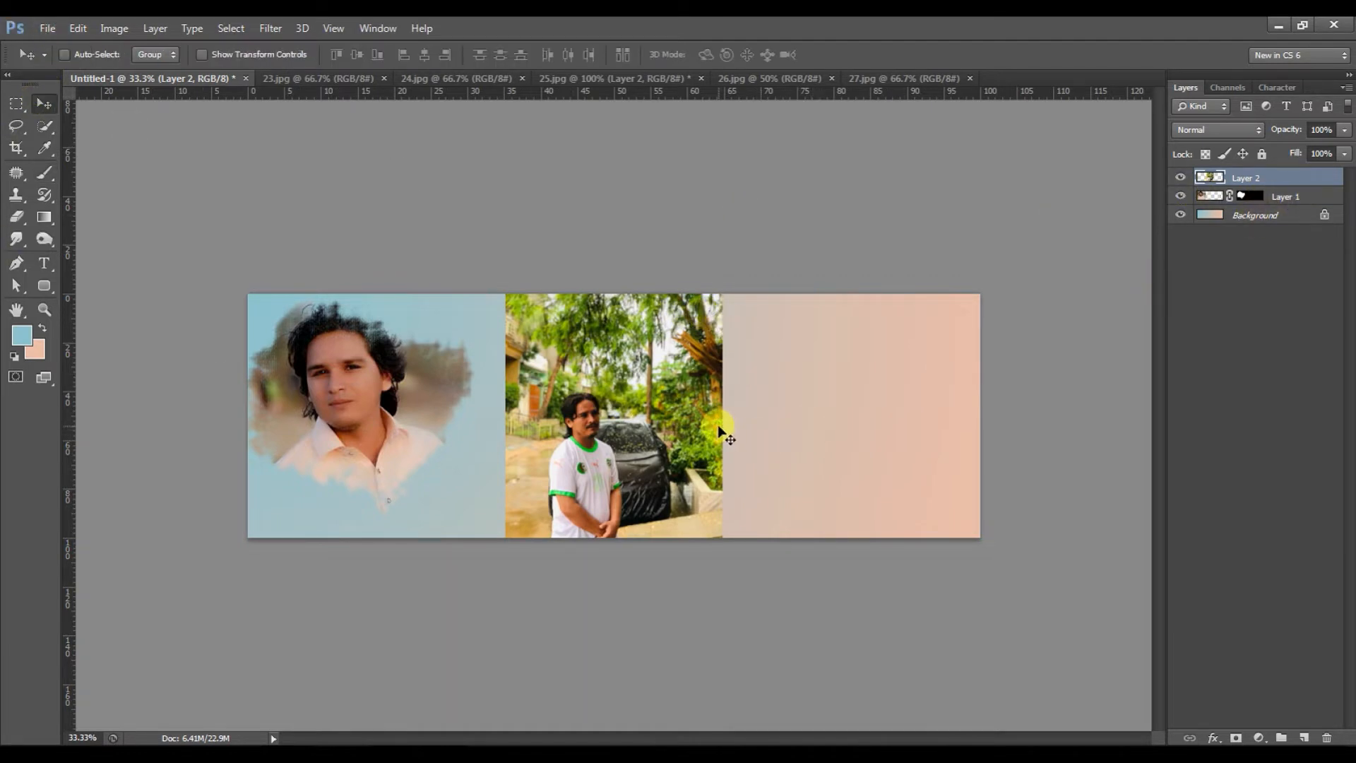
pyautogui.moveTo(627, 463); pyautogui.dragTo(532, 423)
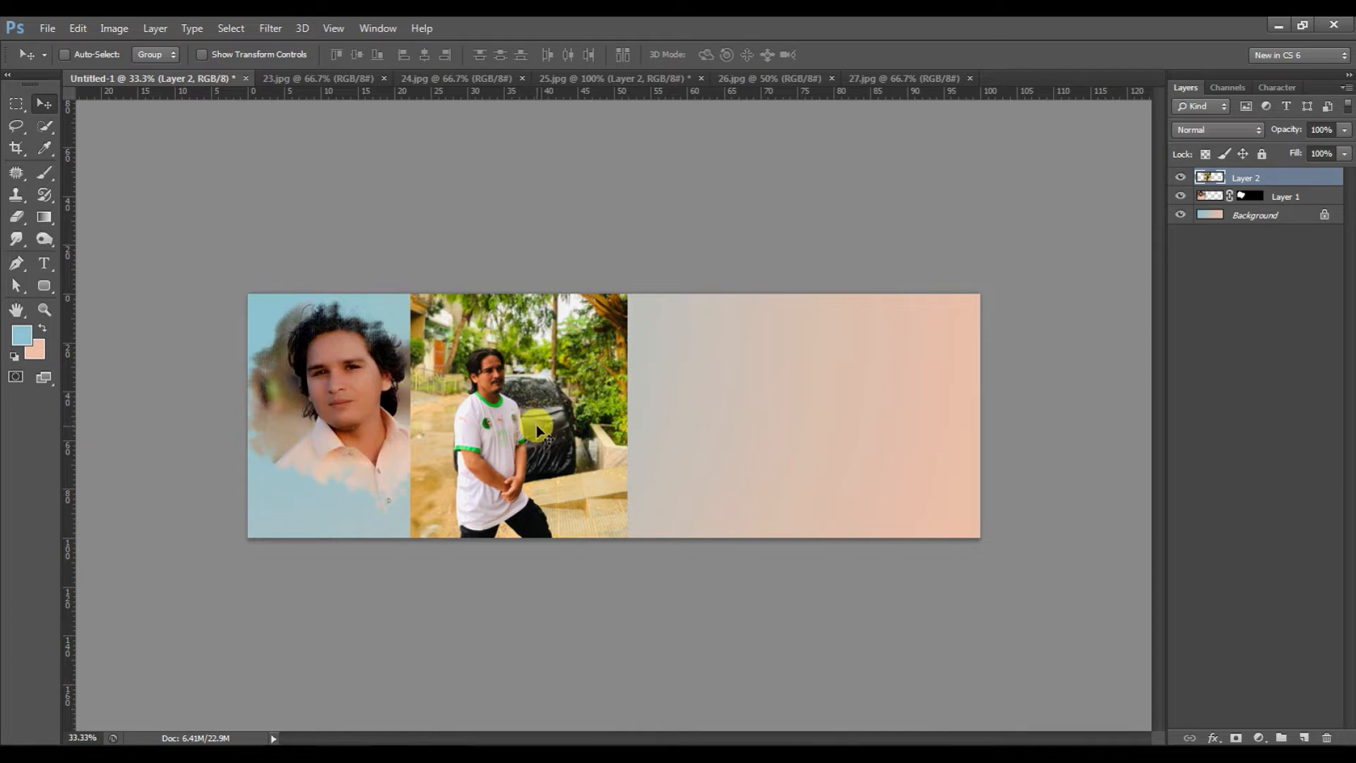
pyautogui.hotkey('ctrl', 't')
pyautogui.moveTo(625, 240); pyautogui.dragTo(655, 201)
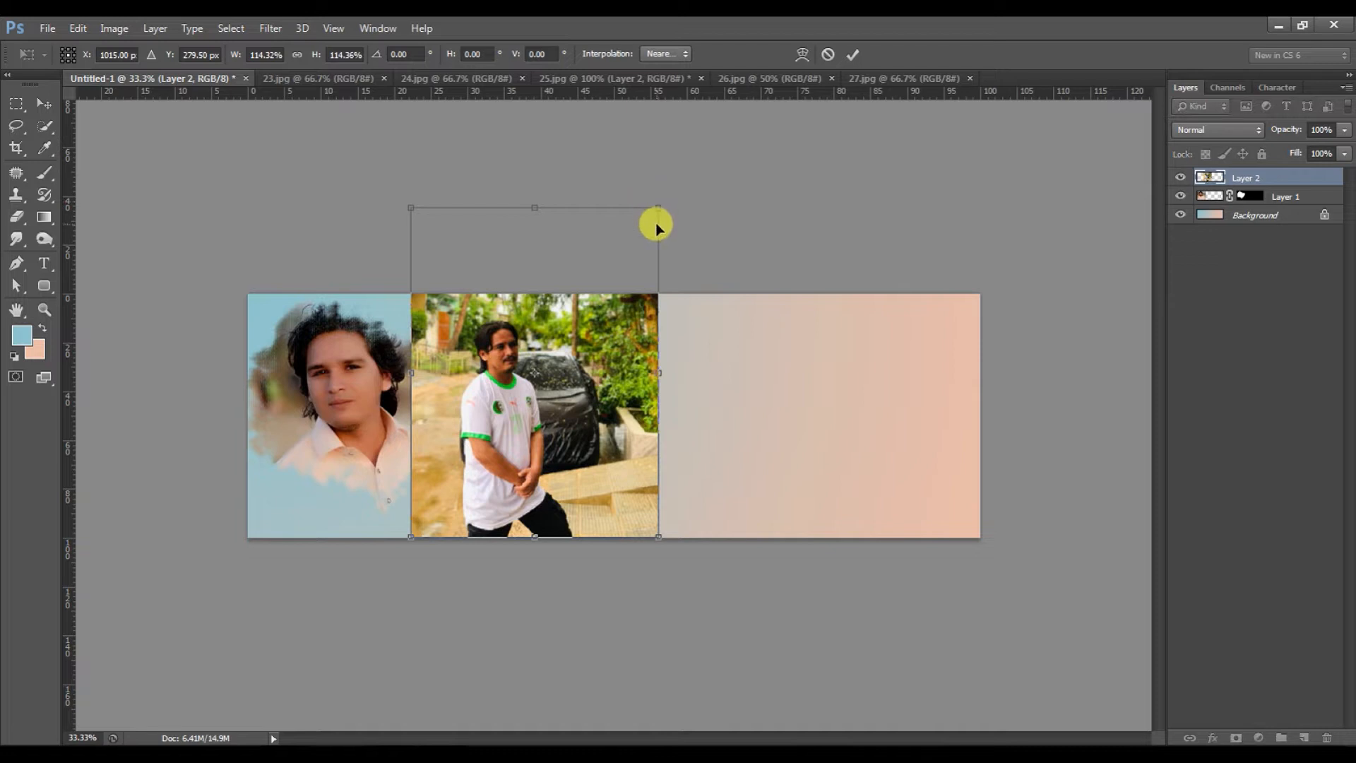
pyautogui.press('Return')
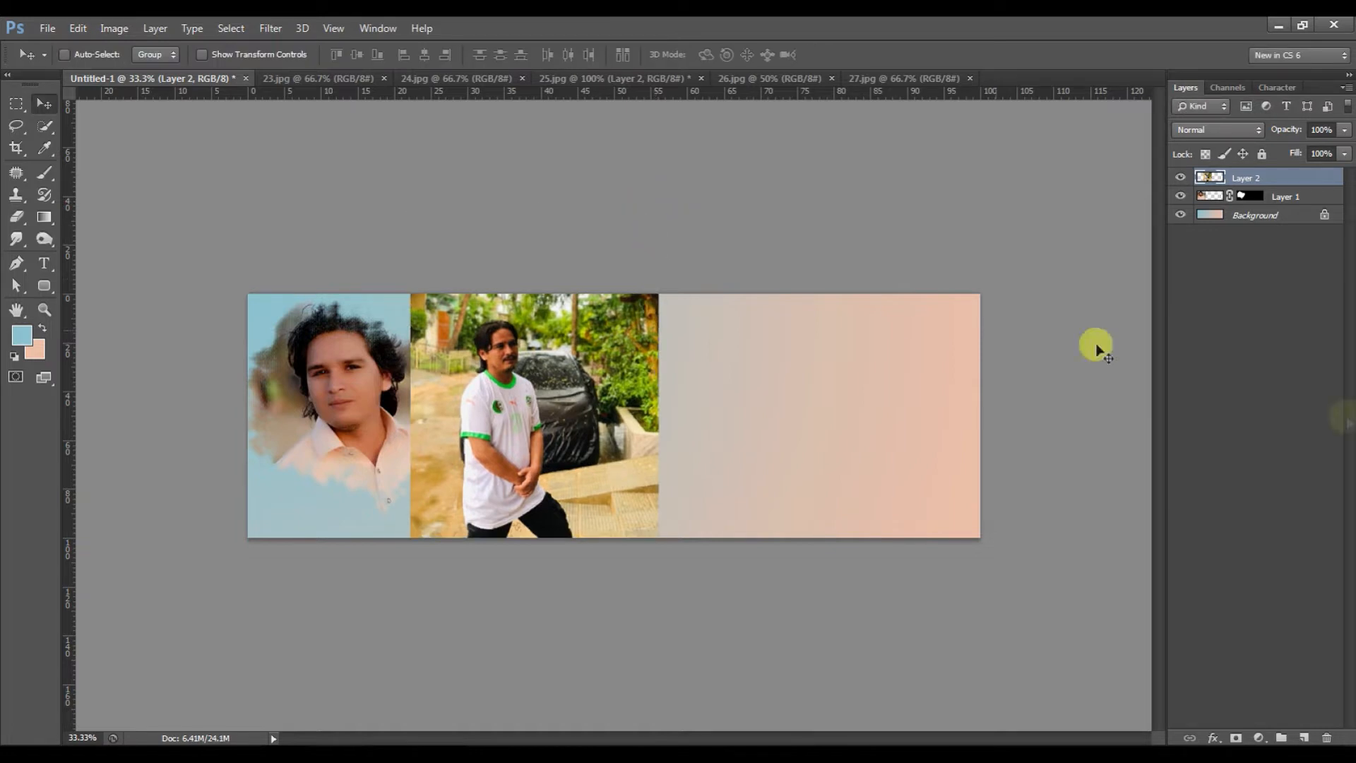
# Step: Add a black layer mask to Layer 2 and rotate the rough brush tip to an angle of -68°
pyautogui.keyDown('alt'); pyautogui.click(1235, 738); pyautogui.keyUp('alt')
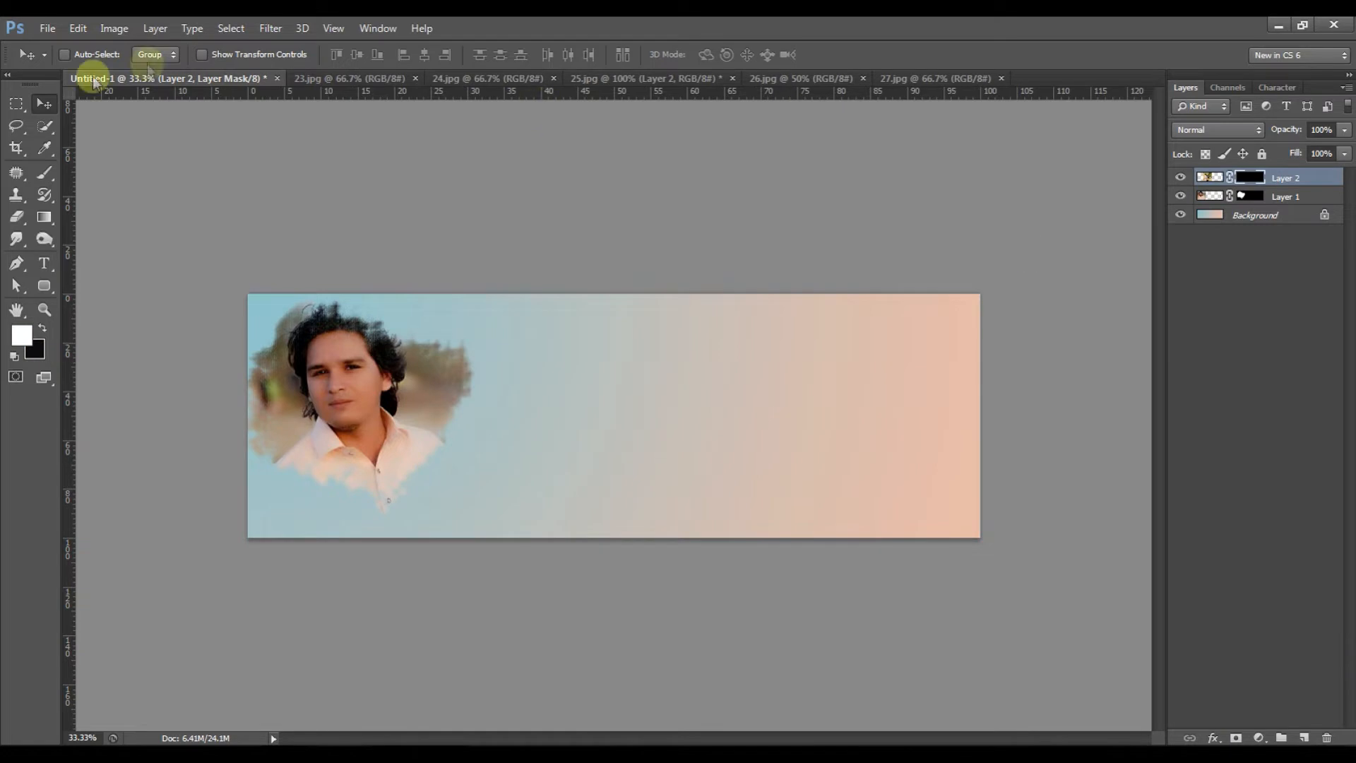
pyautogui.click(42, 173)
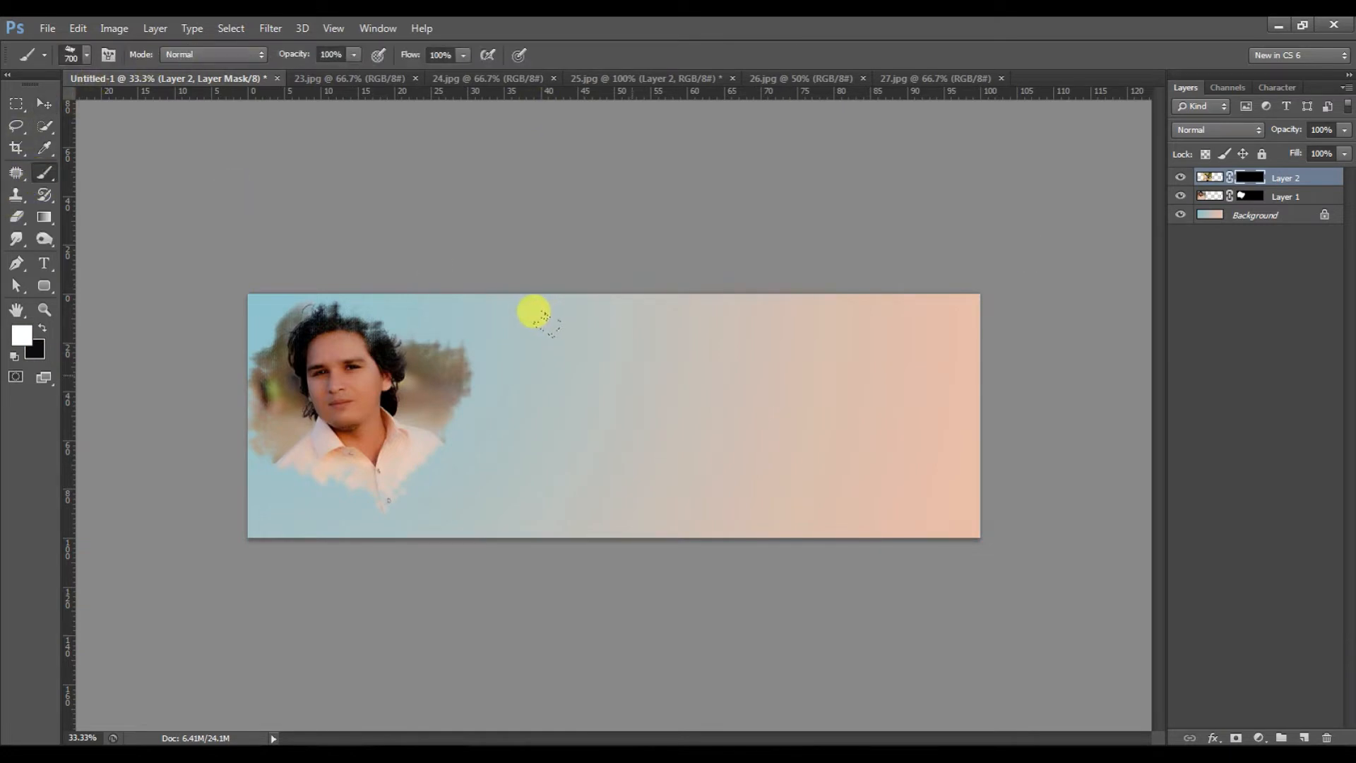
pyautogui.click(372, 28)
pyautogui.click(452, 162)
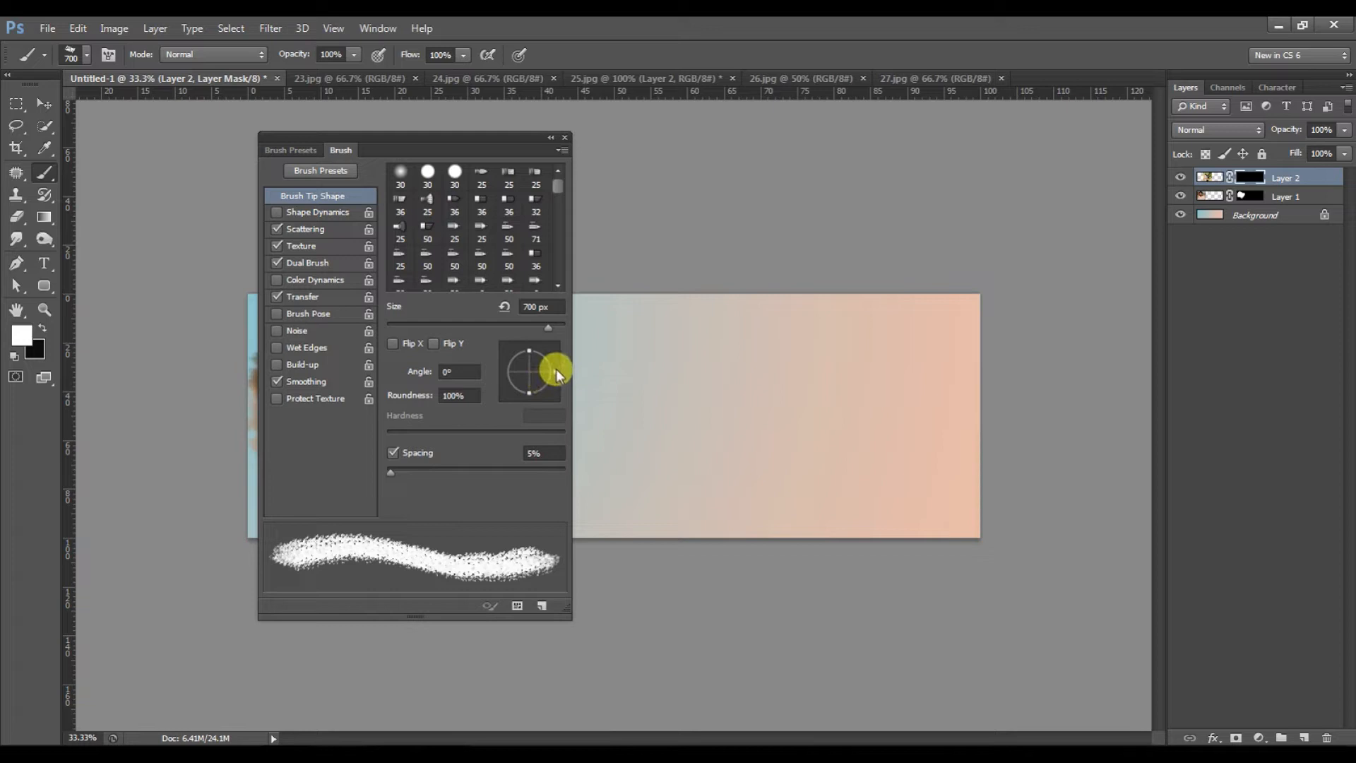
pyautogui.moveTo(557, 370); pyautogui.dragTo(553, 358)
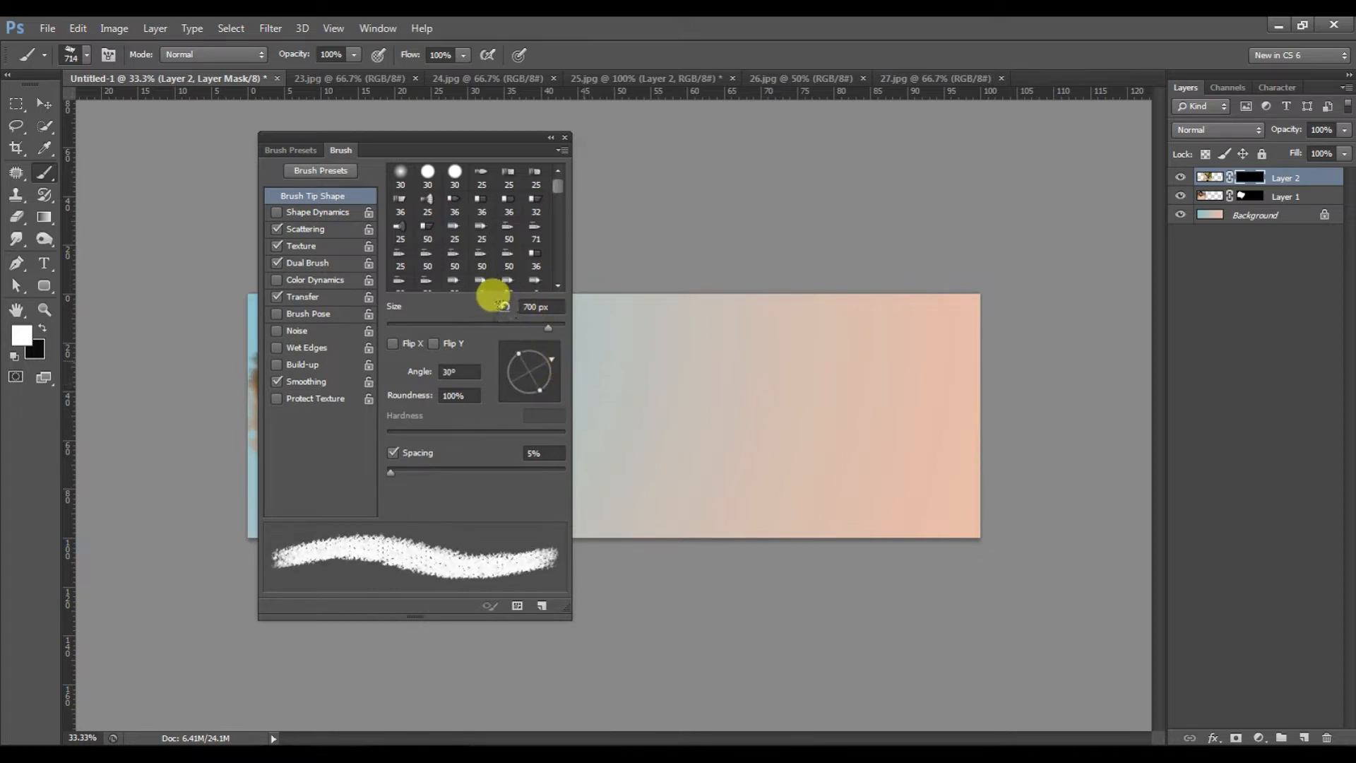
pyautogui.moveTo(553, 358); pyautogui.dragTo(543, 396)
pyautogui.moveTo(600, 305); pyautogui.dragTo(631, 305)
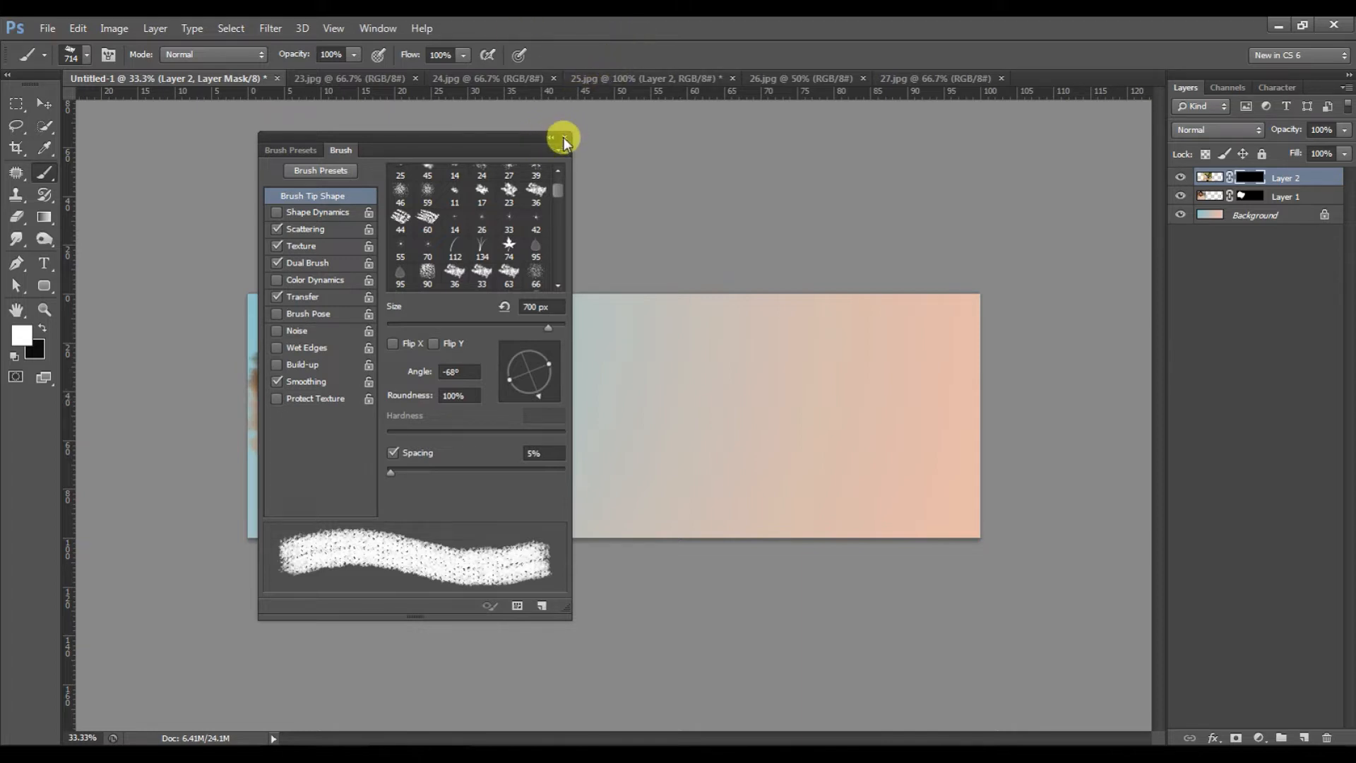
pyautogui.click(563, 137)
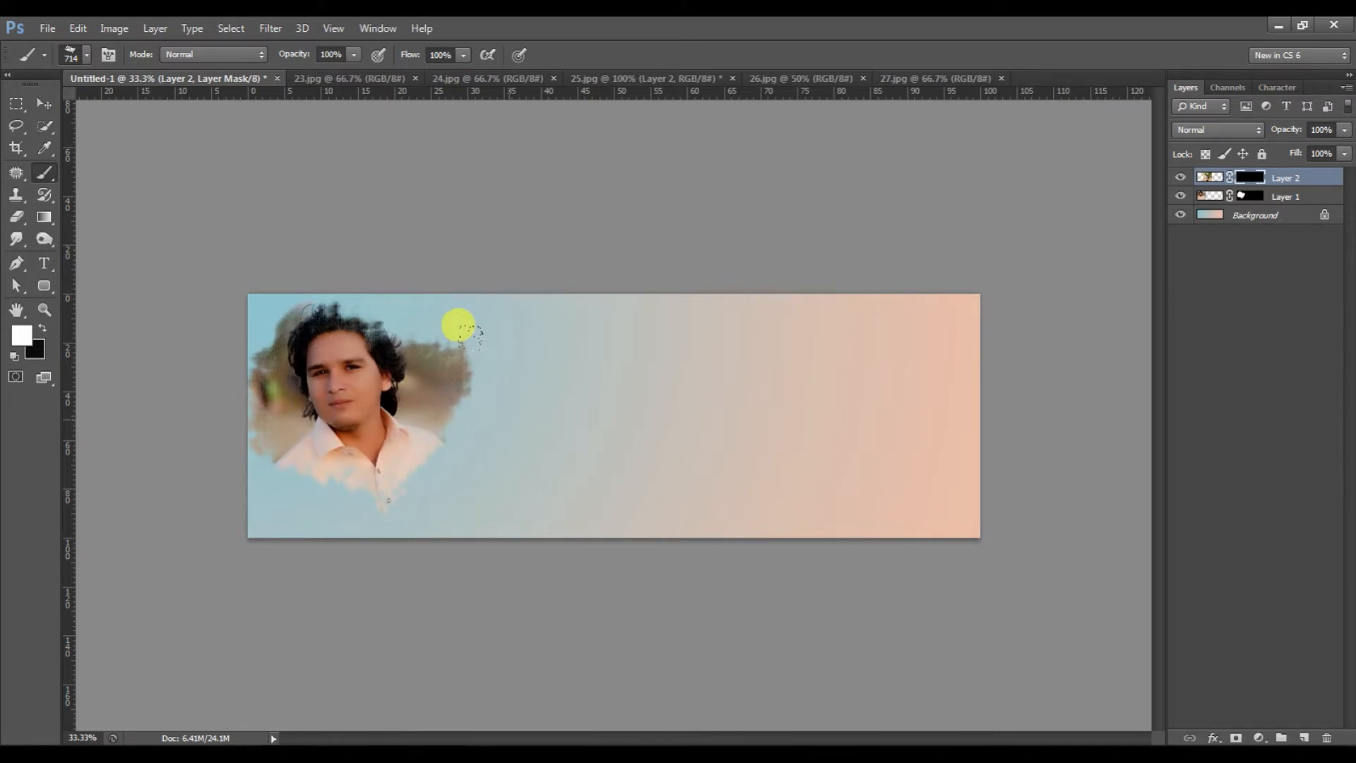
# Step: Paint white on Layer 2's mask to reveal the man in the white jersey beside the first portrait
pyautogui.click(459, 326)
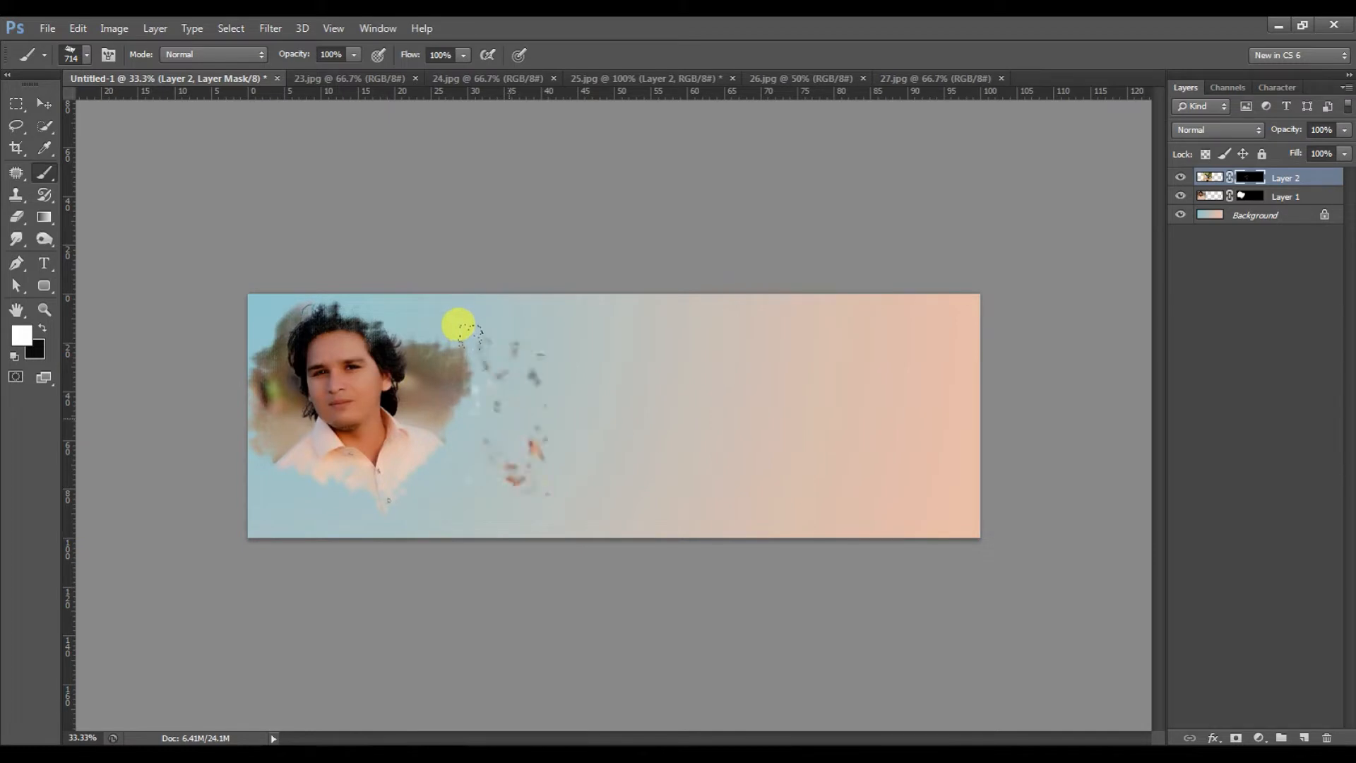
pyautogui.moveTo(461, 320)
pyautogui.mouseDown()
pyautogui.moveTo(462, 302)
pyautogui.moveTo(450, 328)
pyautogui.moveTo(453, 316)
pyautogui.mouseUp()
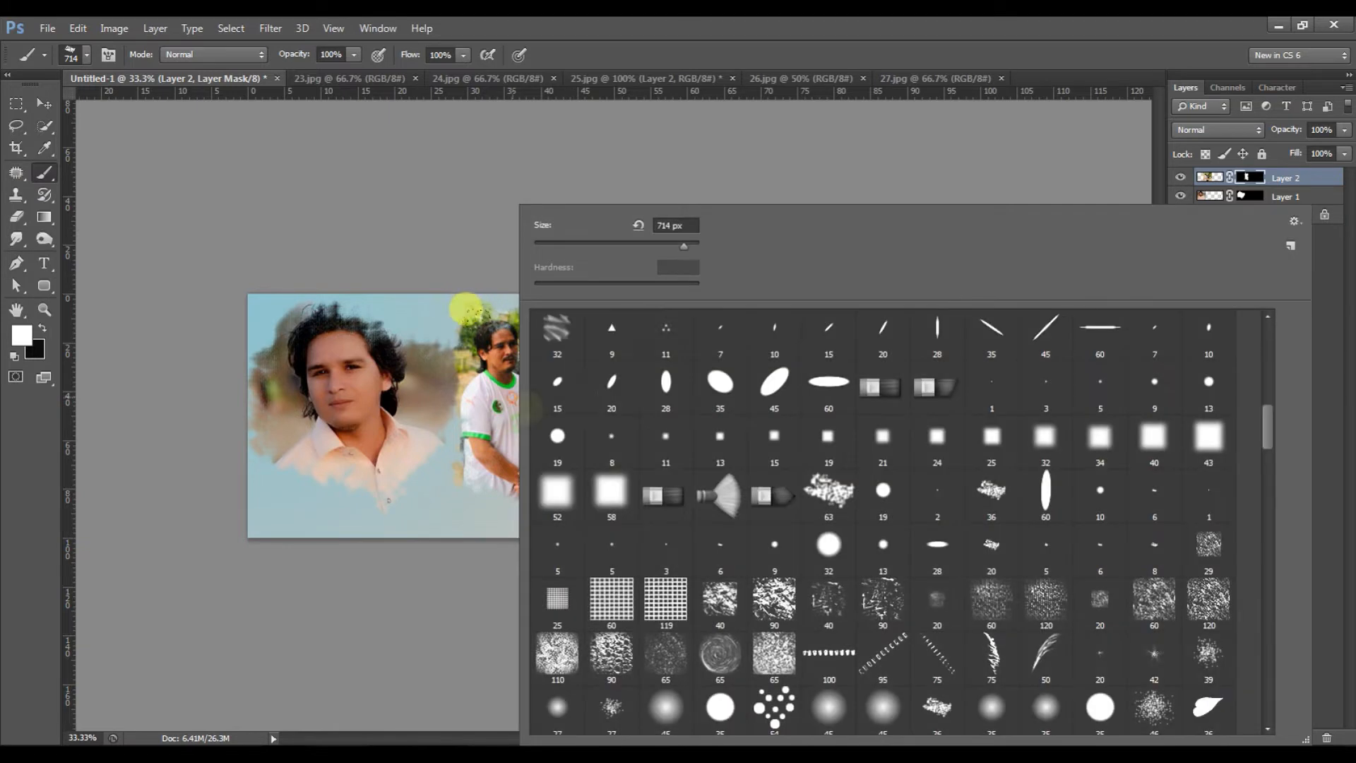
# Step: Switch to a soft round brush at 150 px and touch up Layer 2's mask over the man in the white jersey
pyautogui.rightClick(471, 309)
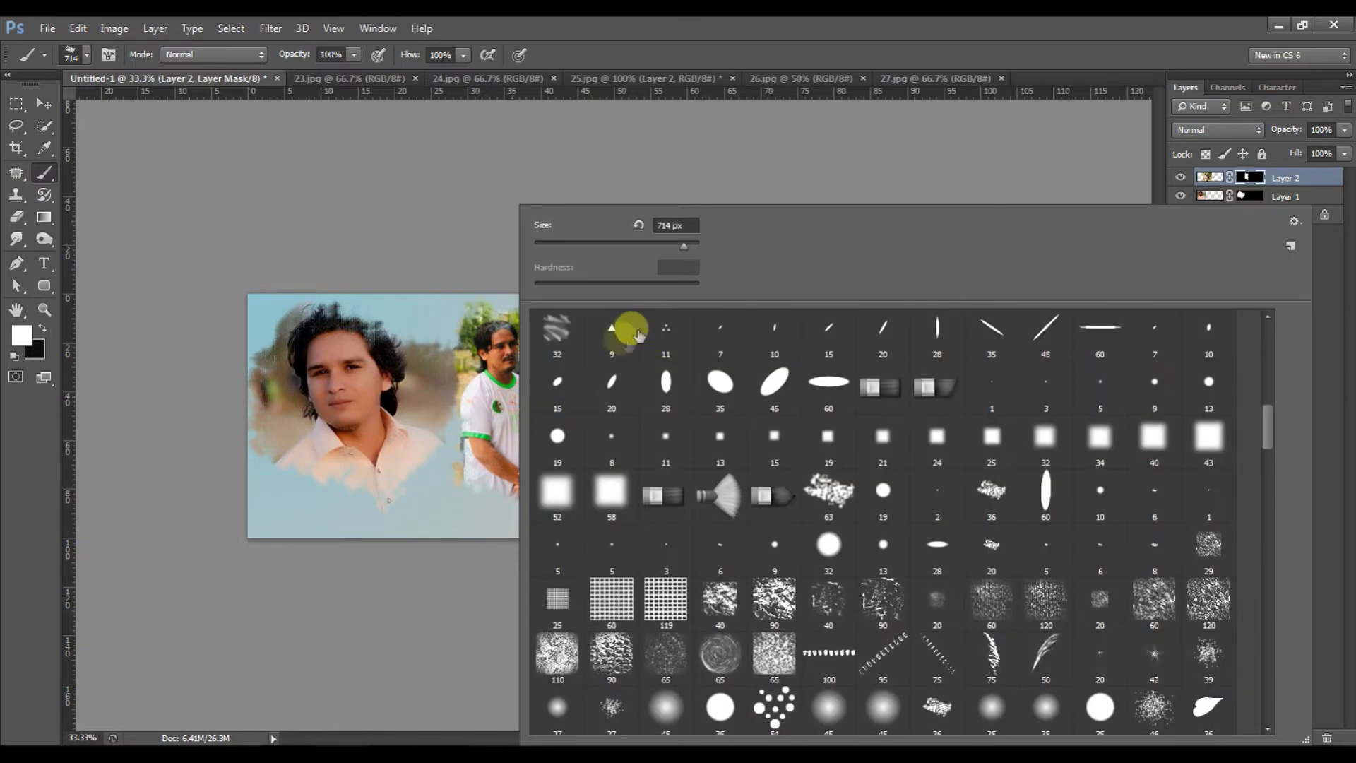
pyautogui.moveTo(1269, 433); pyautogui.dragTo(1265, 342)
pyautogui.click(558, 337)
pyautogui.click(820, 42)
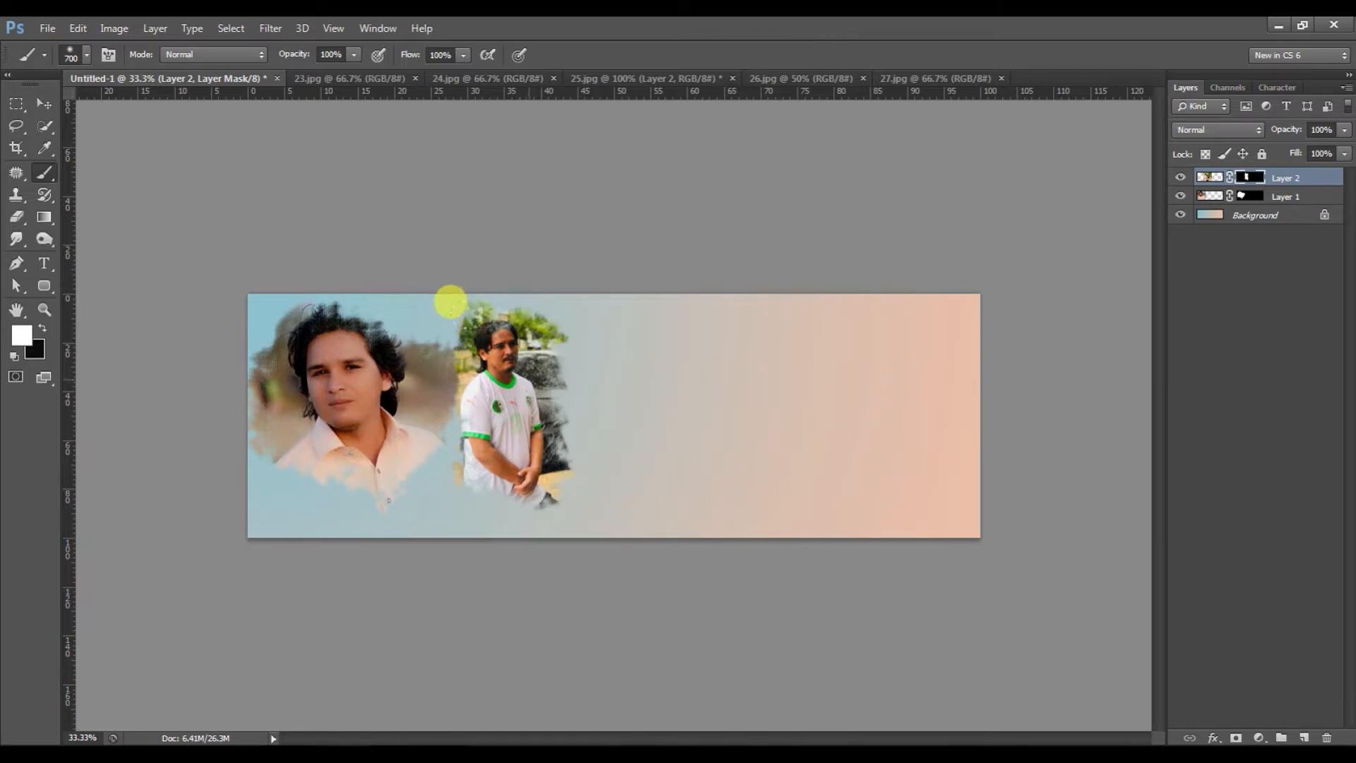
pyautogui.press('[')
pyautogui.press('[')
pyautogui.press('[')
pyautogui.press('[')
pyautogui.press('[')
pyautogui.press('[')
pyautogui.press('[')
pyautogui.press('[')
pyautogui.moveTo(508, 358)
pyautogui.mouseDown()
pyautogui.moveTo(478, 325)
pyautogui.moveTo(492, 324)
pyautogui.moveTo(478, 328)
pyautogui.moveTo(511, 363)
pyautogui.mouseUp()
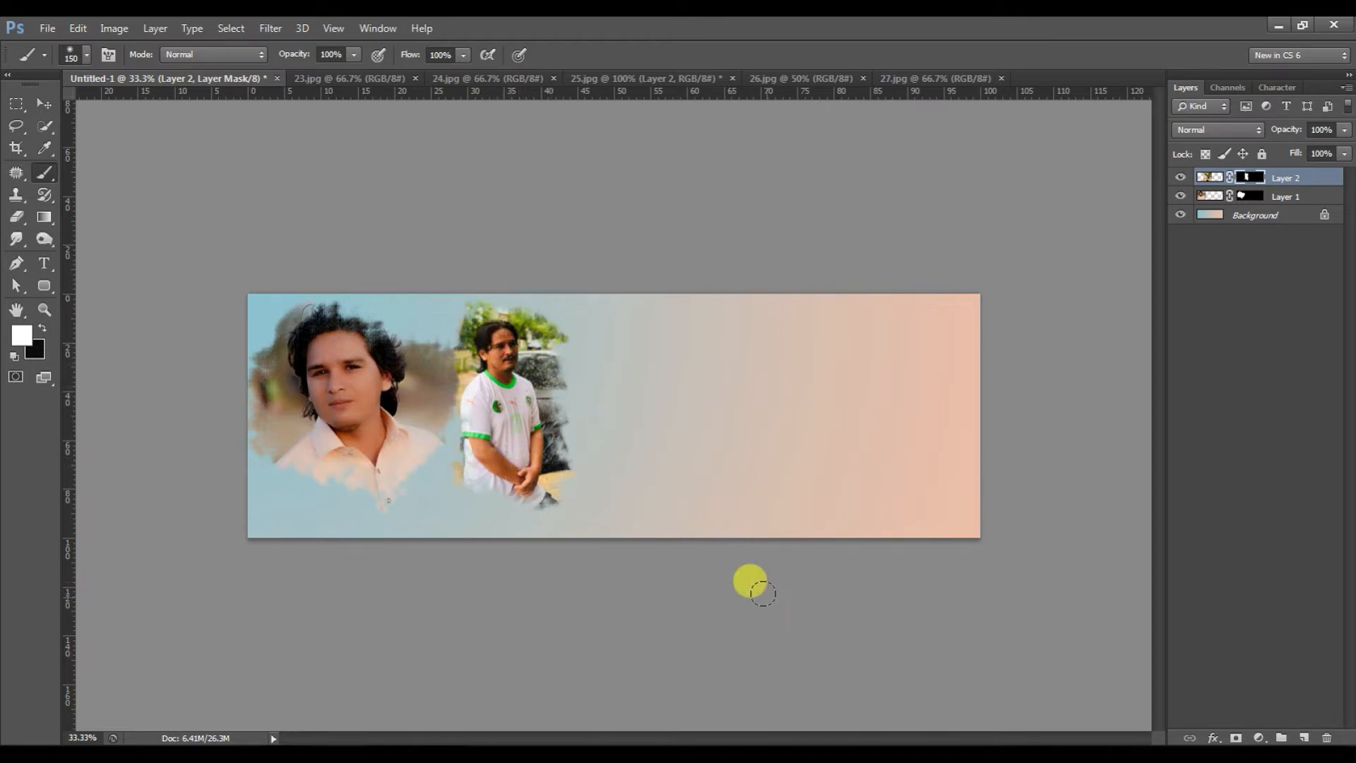
# Step: Copy the whole 26.jpg photo and paste it into the Untitled-1 banner as a new layer
pyautogui.click(768, 78)
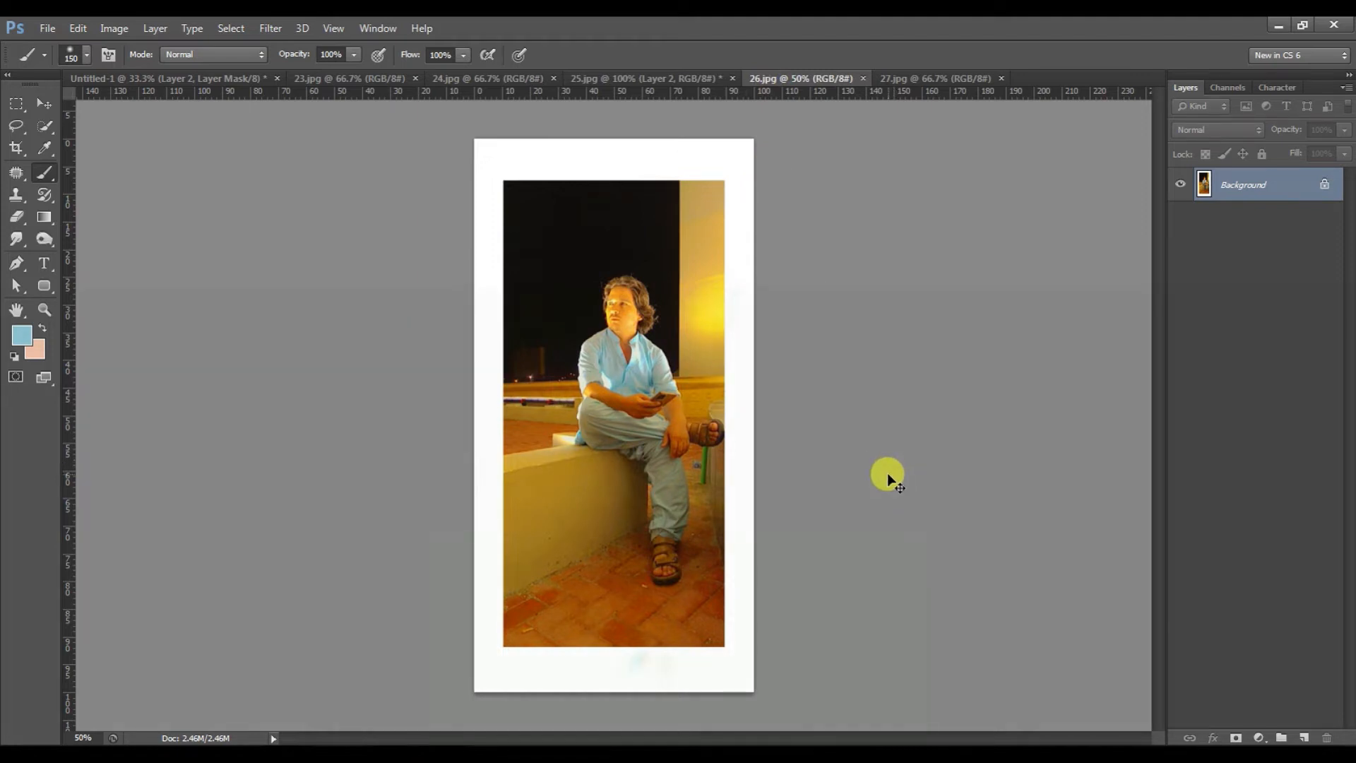
pyautogui.hotkey('ctrl', 'a')
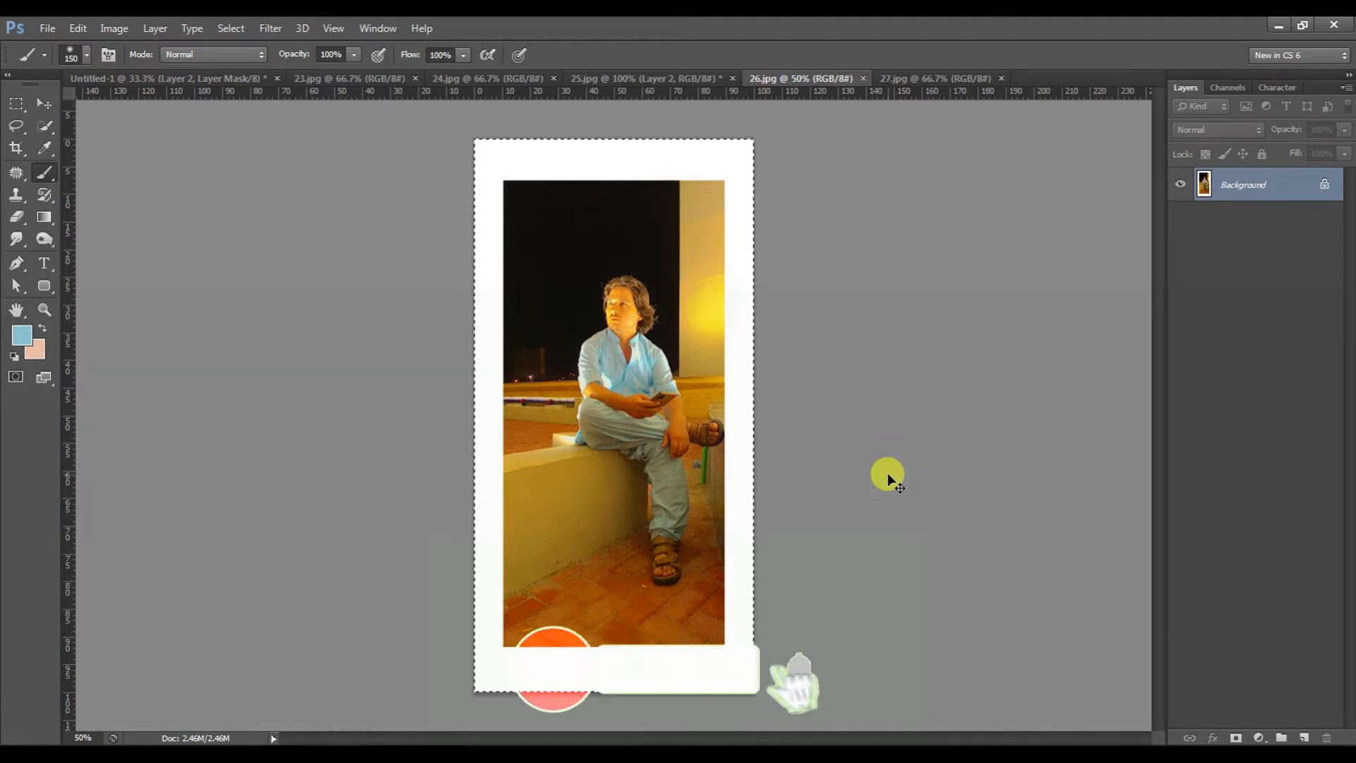
pyautogui.click(226, 77)
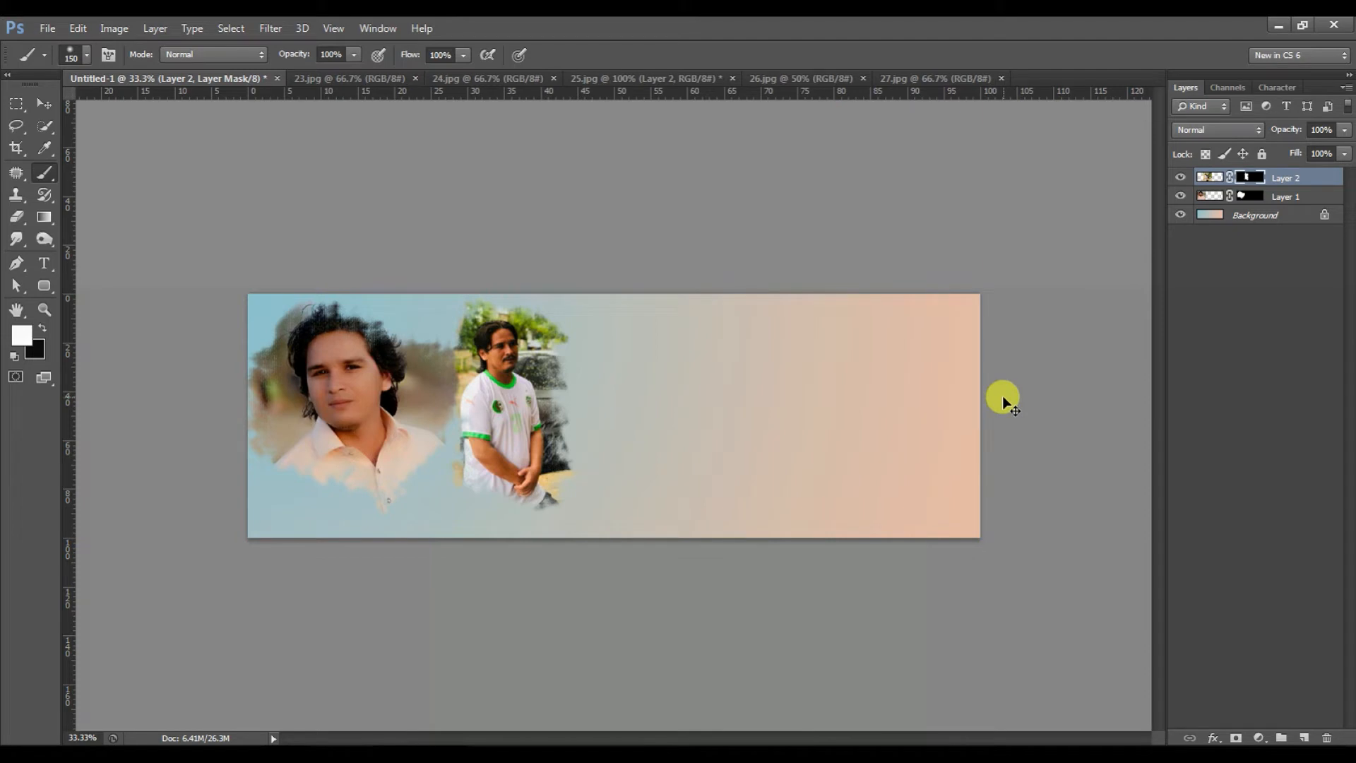
pyautogui.hotkey('ctrl', 'v')
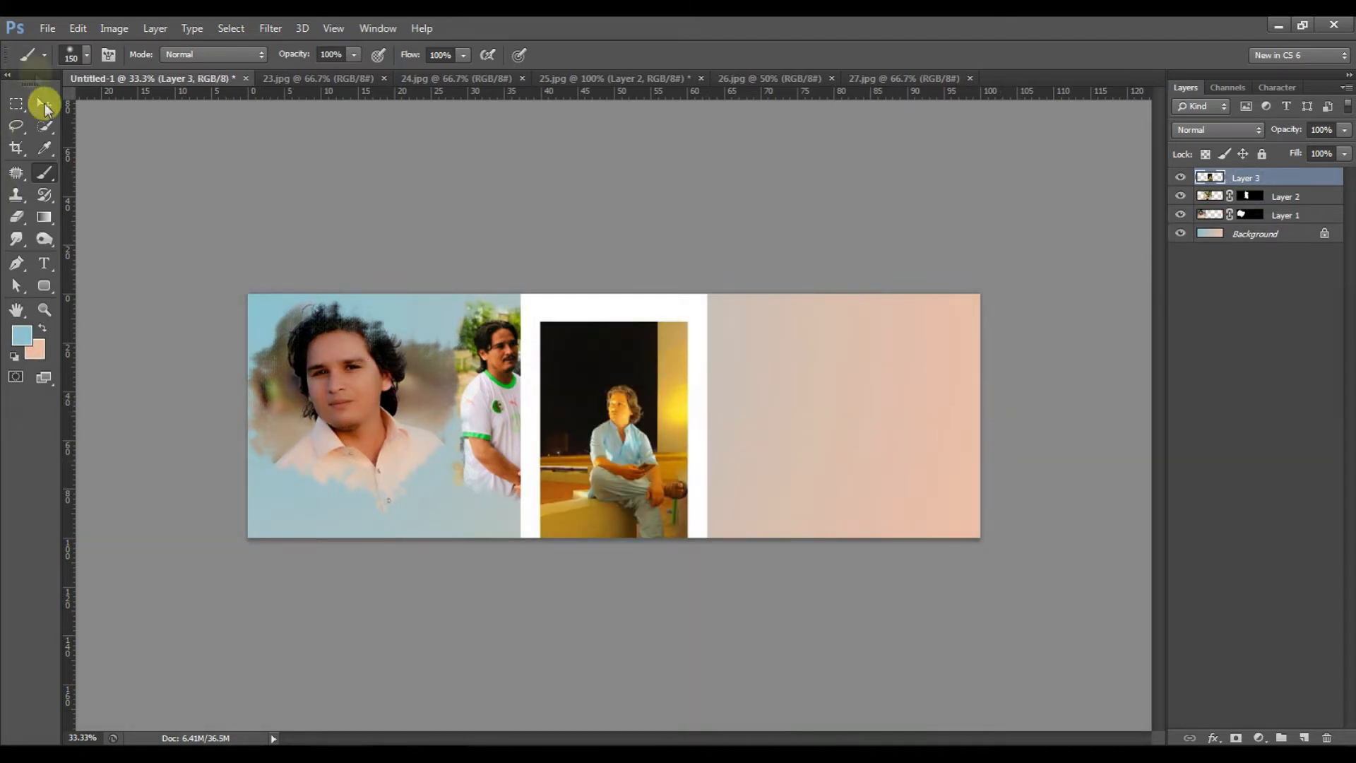
# Step: Scale the pasted night photo to about 115% and place it near the banner's centre, beside the second portrait
pyautogui.click(45, 103)
pyautogui.moveTo(696, 484); pyautogui.dragTo(841, 392)
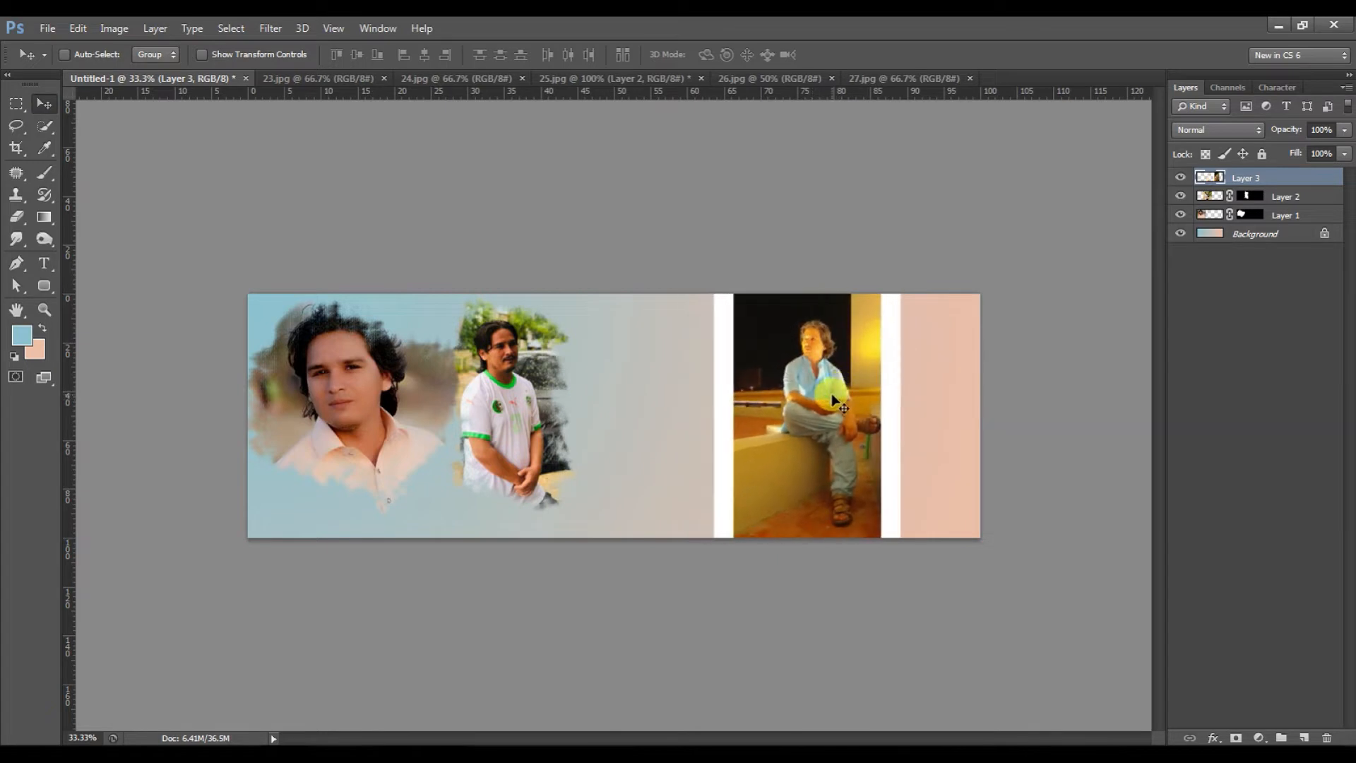
pyautogui.hotkey('ctrl', 't')
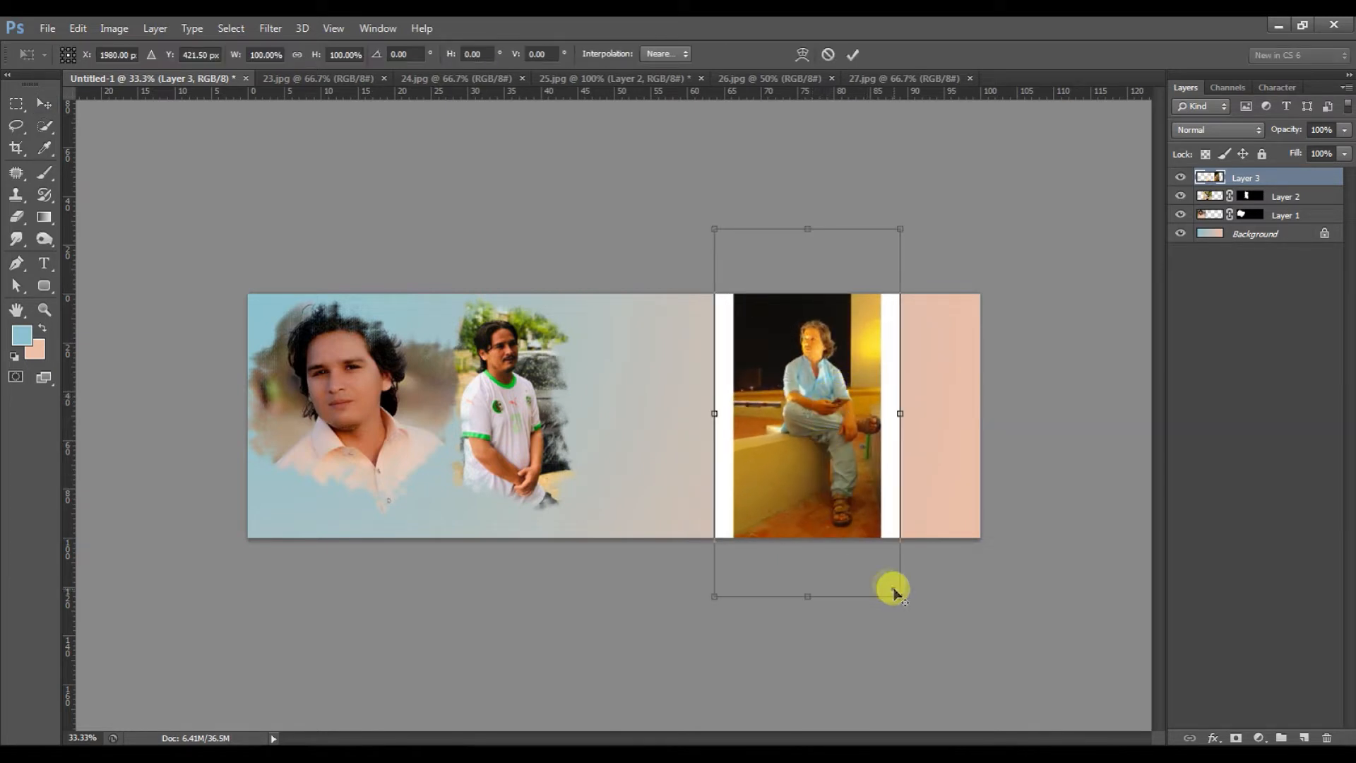
pyautogui.moveTo(895, 592); pyautogui.dragTo(916, 605)
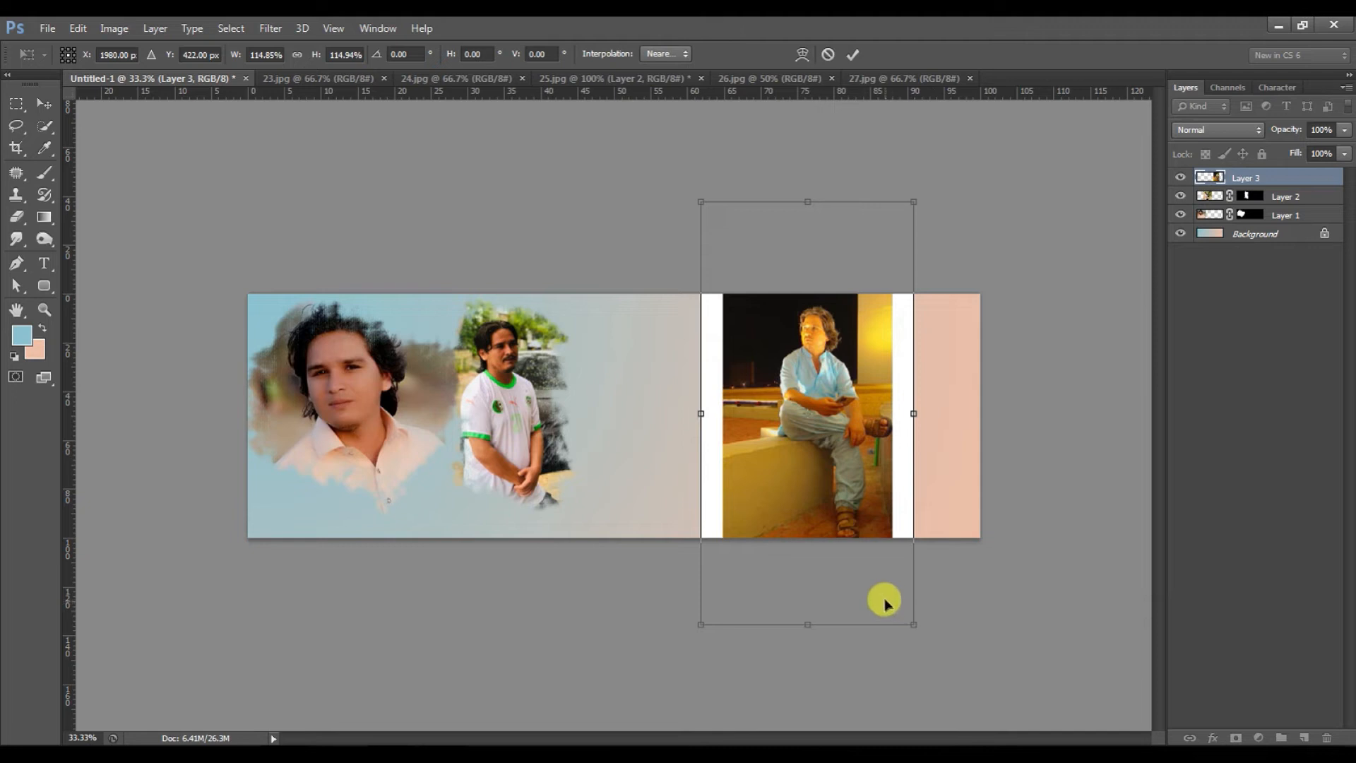
pyautogui.press('Return')
pyautogui.moveTo(787, 500); pyautogui.dragTo(595, 502)
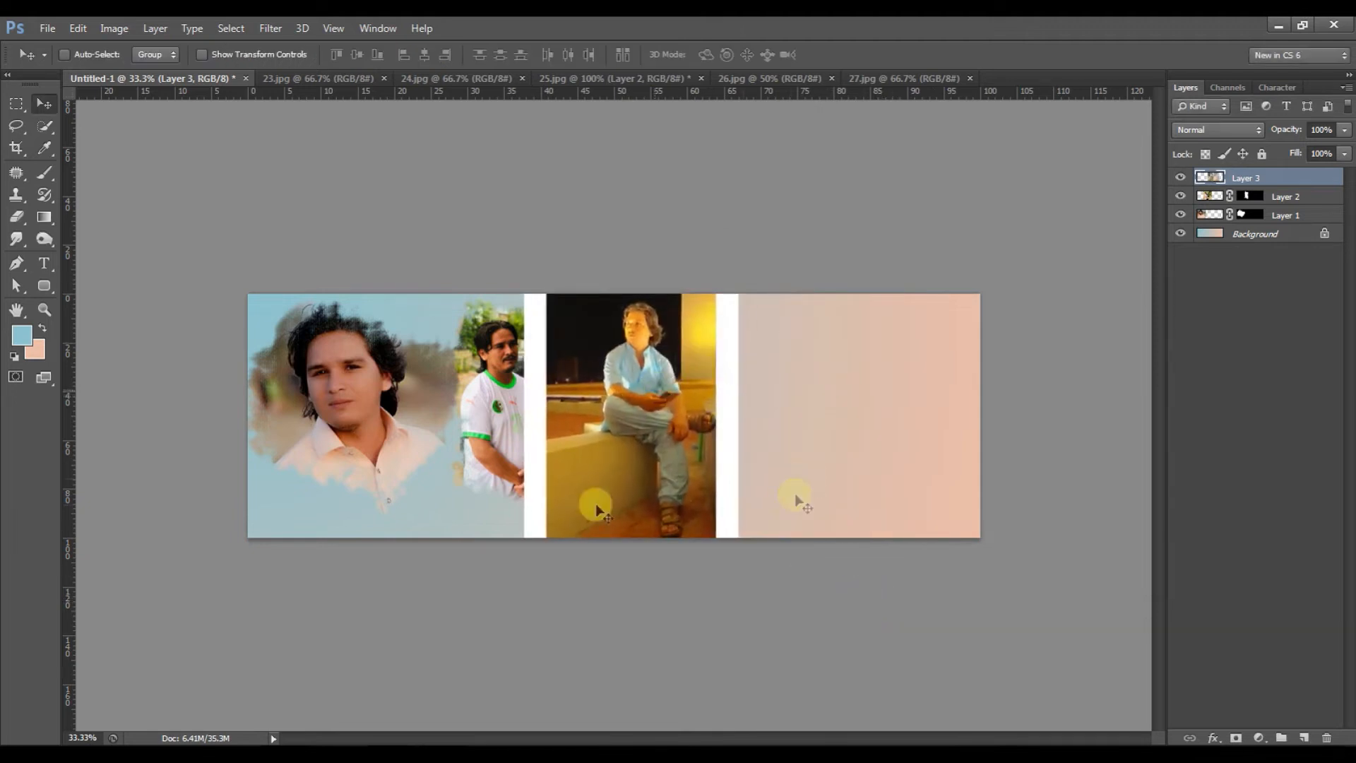
# Step: Activate the Polygon tool in place of the Rounded Rectangle tool
pyautogui.click(52, 283)
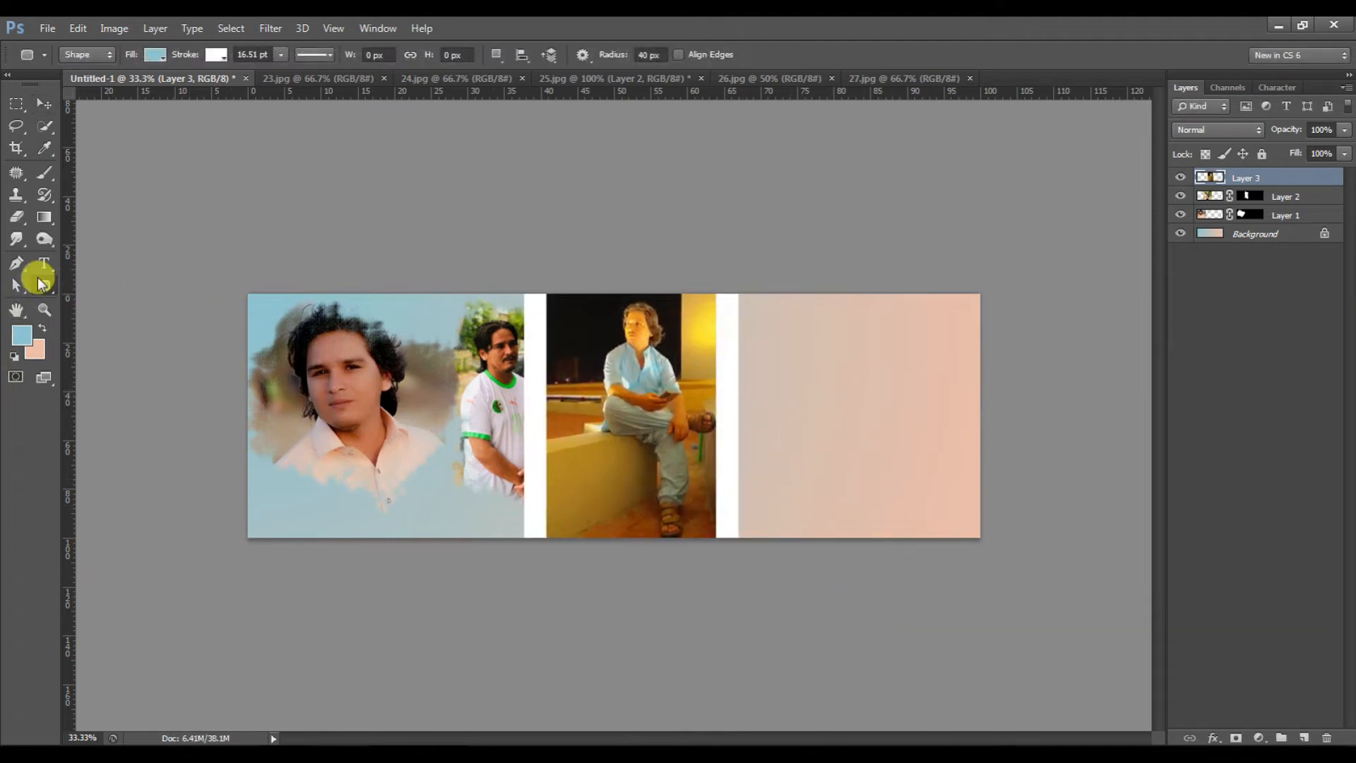
pyautogui.moveTo(46, 289); pyautogui.dragTo(113, 364)
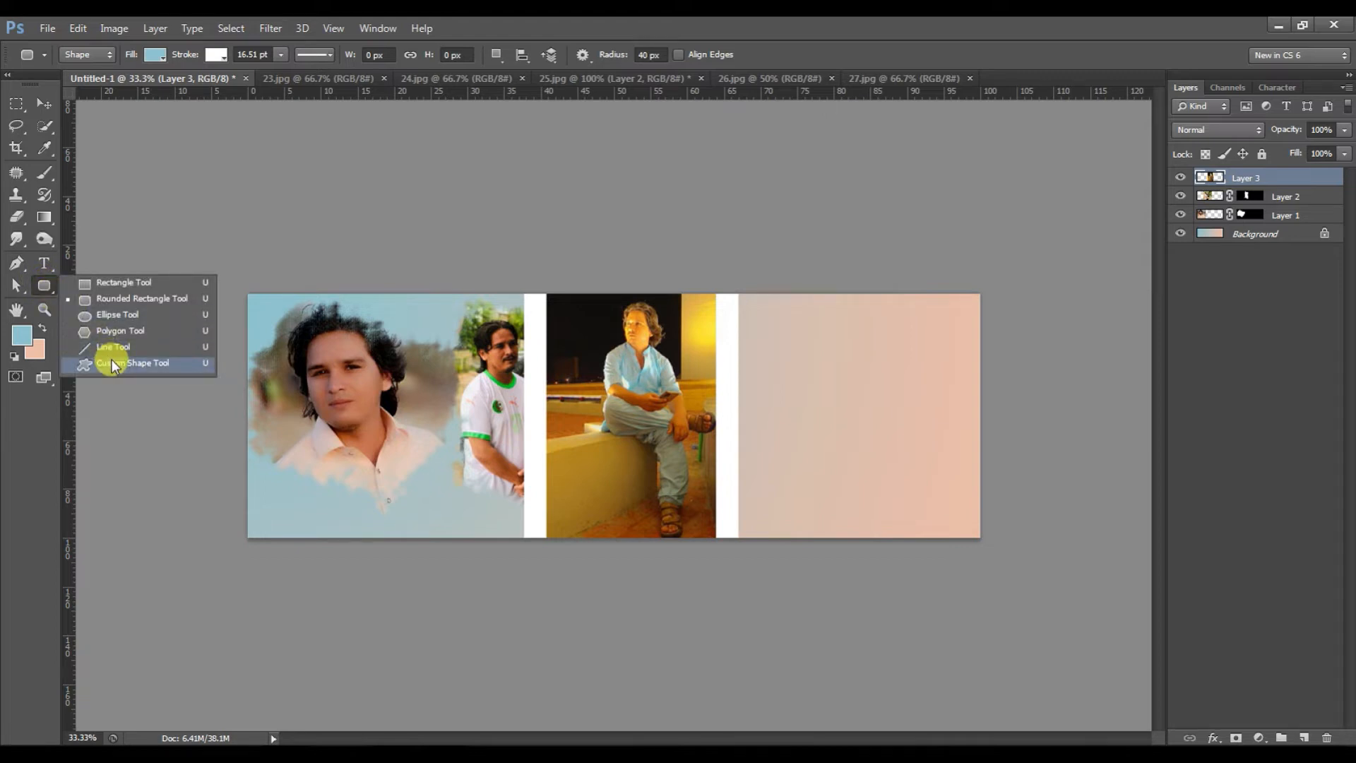
pyautogui.moveTo(113, 364); pyautogui.dragTo(130, 331)
pyautogui.click(277, 755)
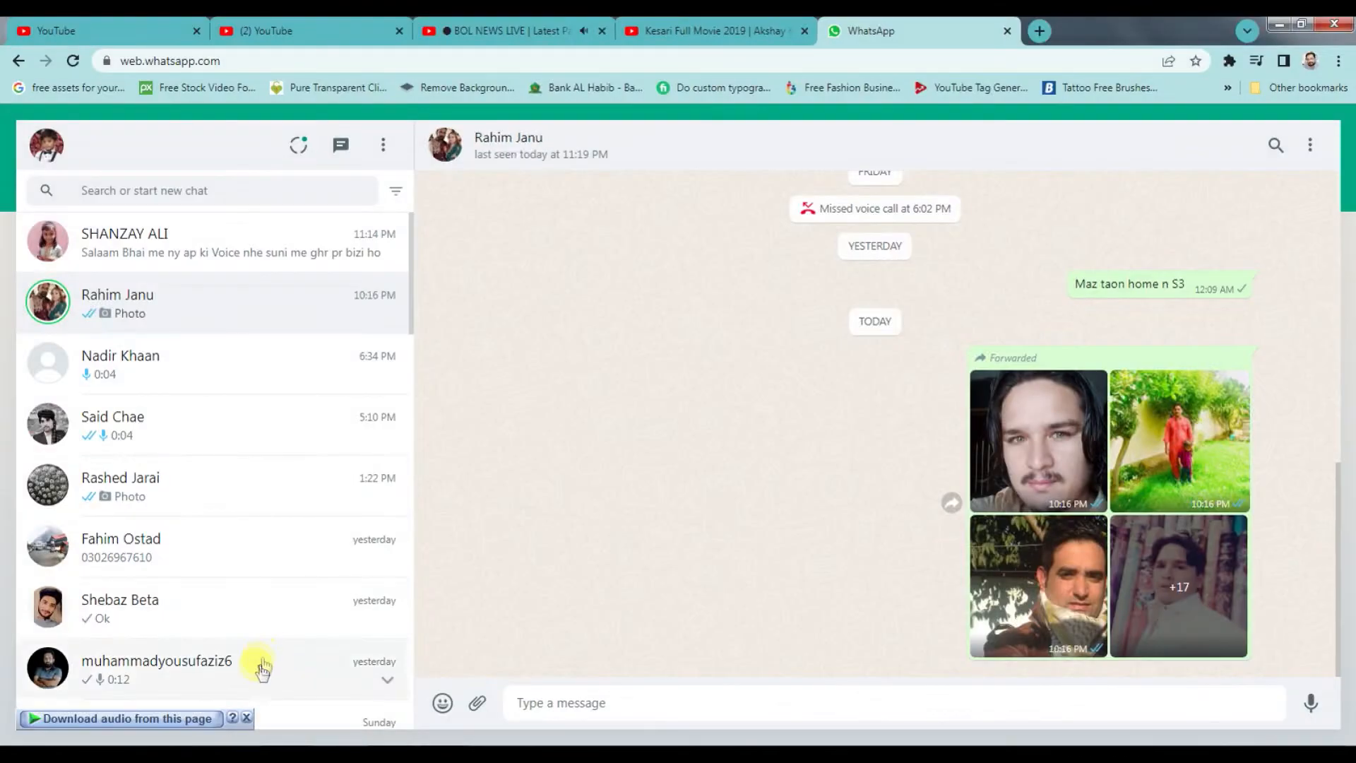
pyautogui.click(547, 33)
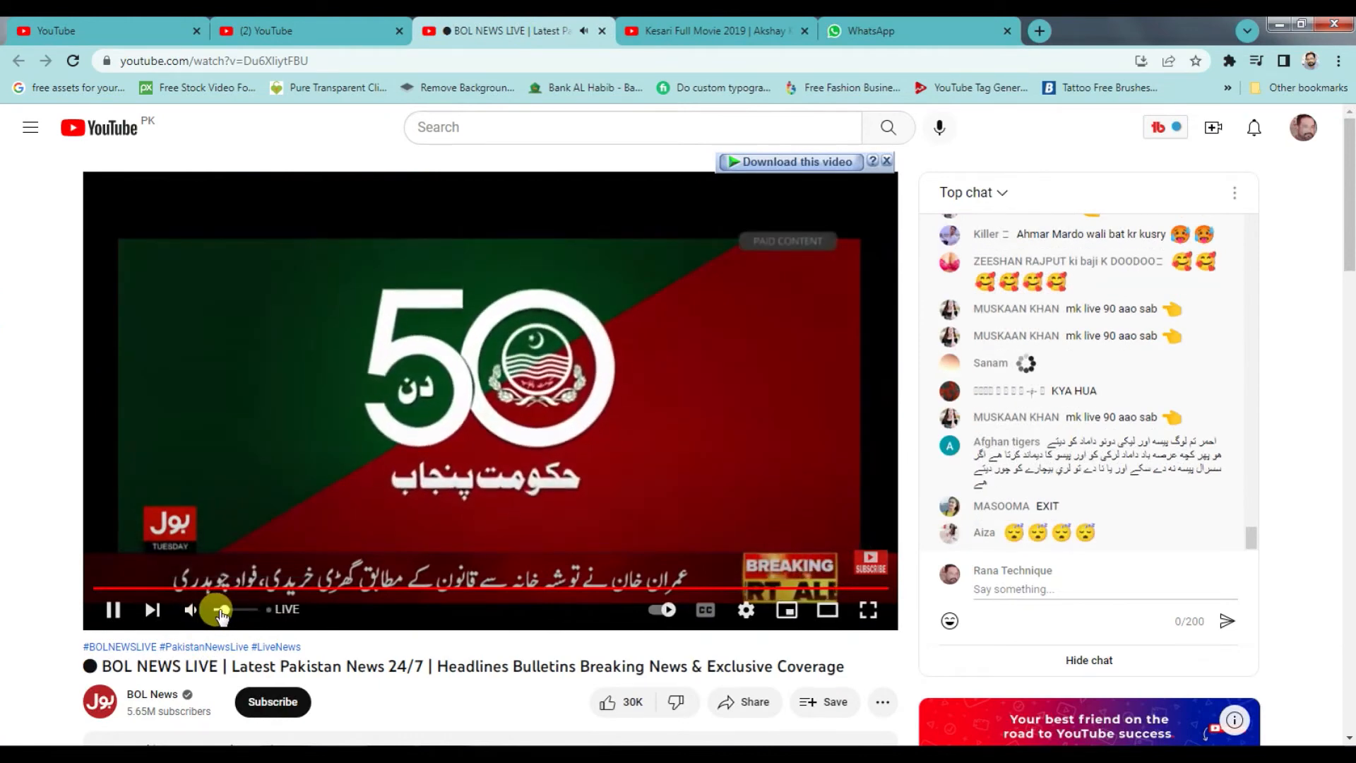
pyautogui.click(277, 754)
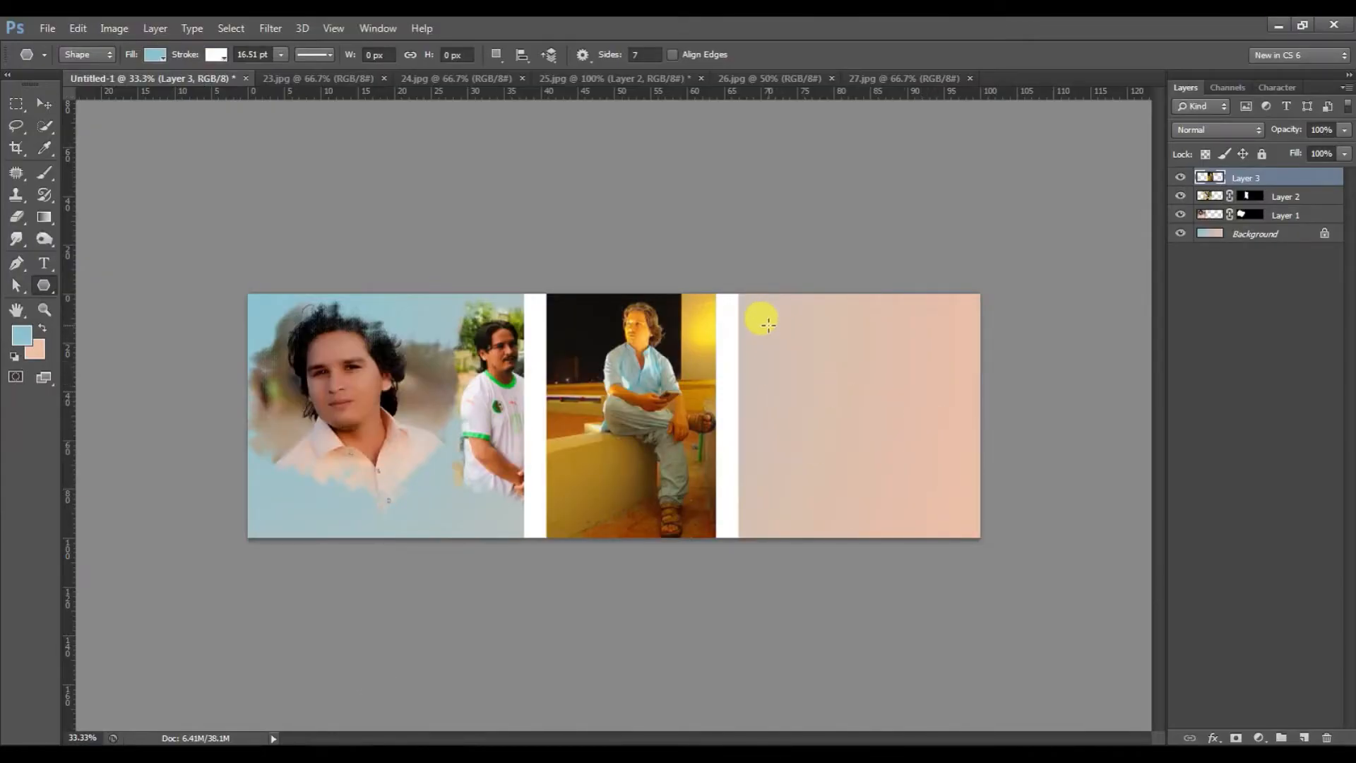
# Step: Draw a blue seven-sided polygon about 912 px wide with a white stroke, move it to the banner's right end and rotate it about -38°
pyautogui.moveTo(768, 324); pyautogui.dragTo(862, 422)
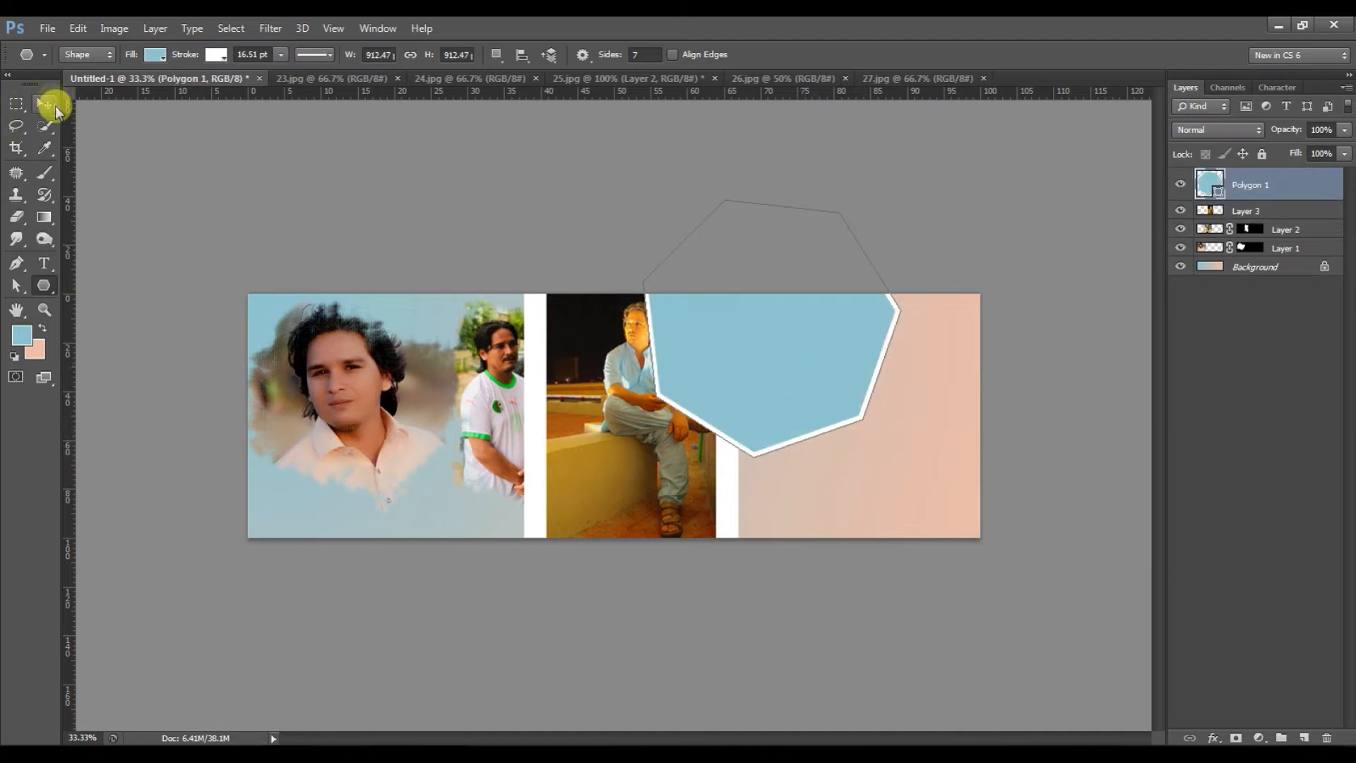
pyautogui.click(49, 102)
pyautogui.moveTo(800, 354); pyautogui.dragTo(929, 400)
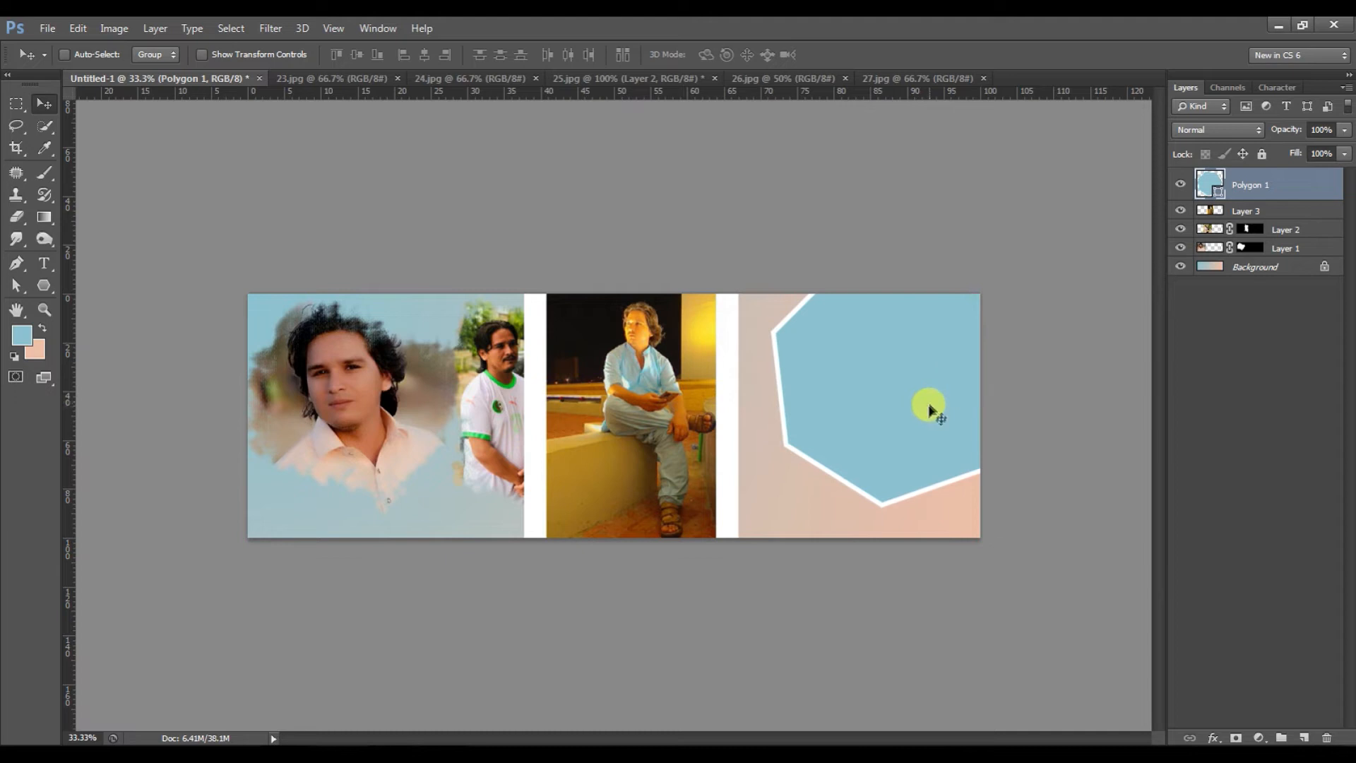
pyautogui.hotkey('ctrl', 't')
pyautogui.moveTo(1041, 542); pyautogui.dragTo(1038, 406)
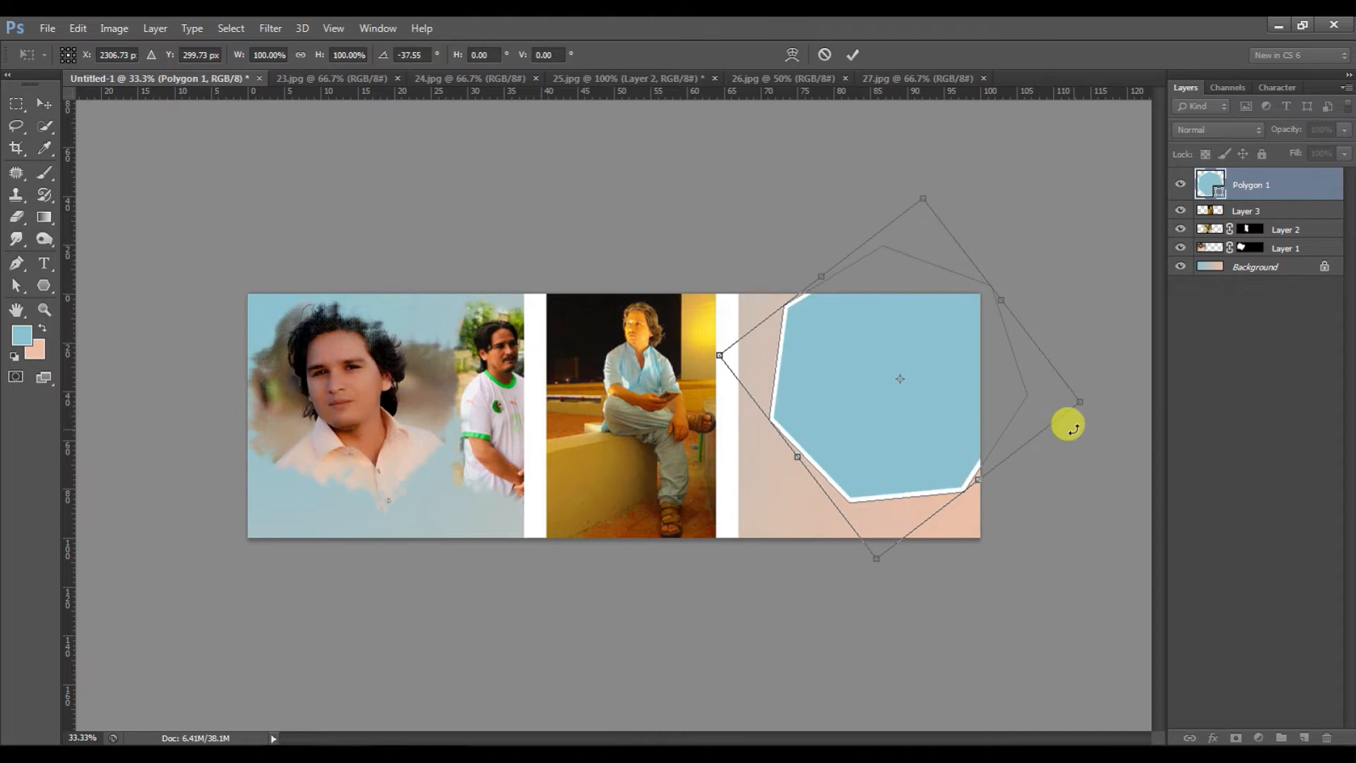
pyautogui.press('Return')
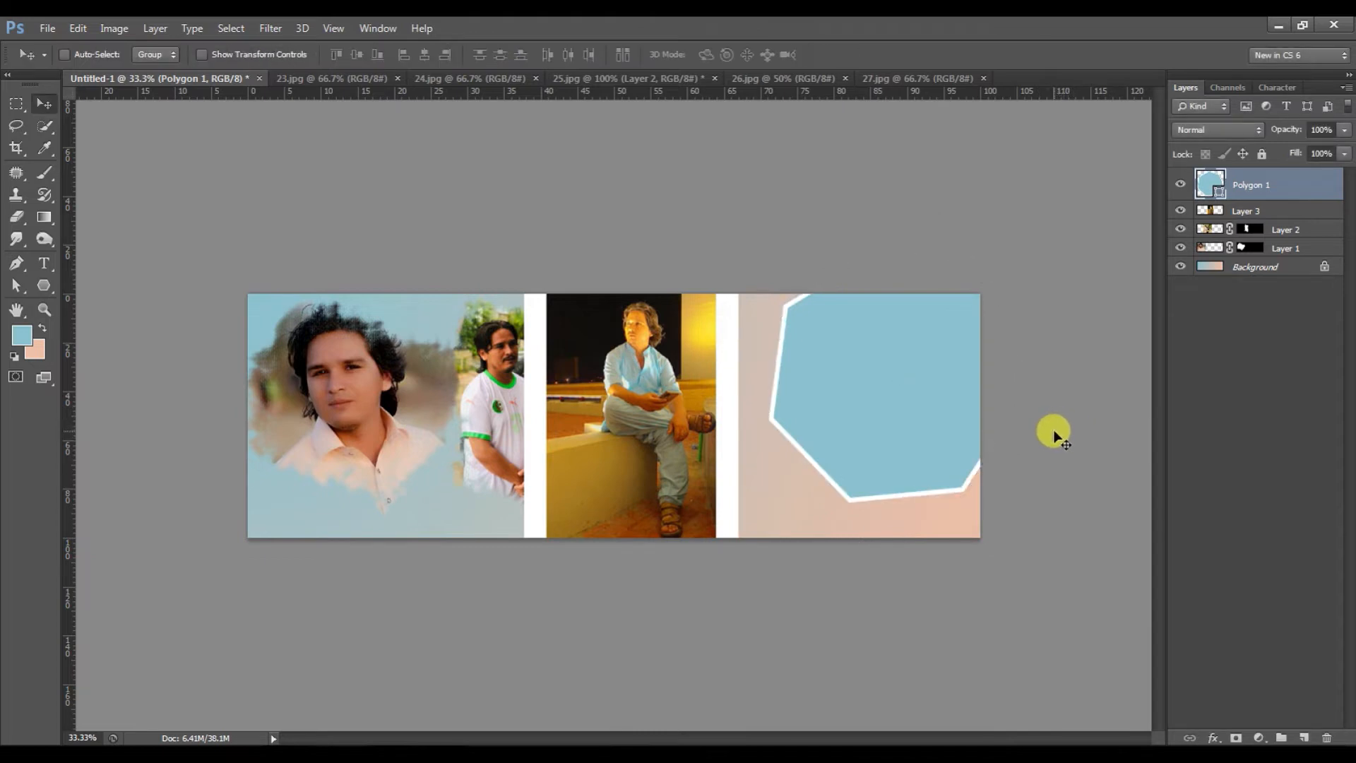
# Step: Move the Polygon 1 layer below Layer 3 and clip Layer 3 to it
pyautogui.moveTo(1313, 186); pyautogui.dragTo(1293, 211)
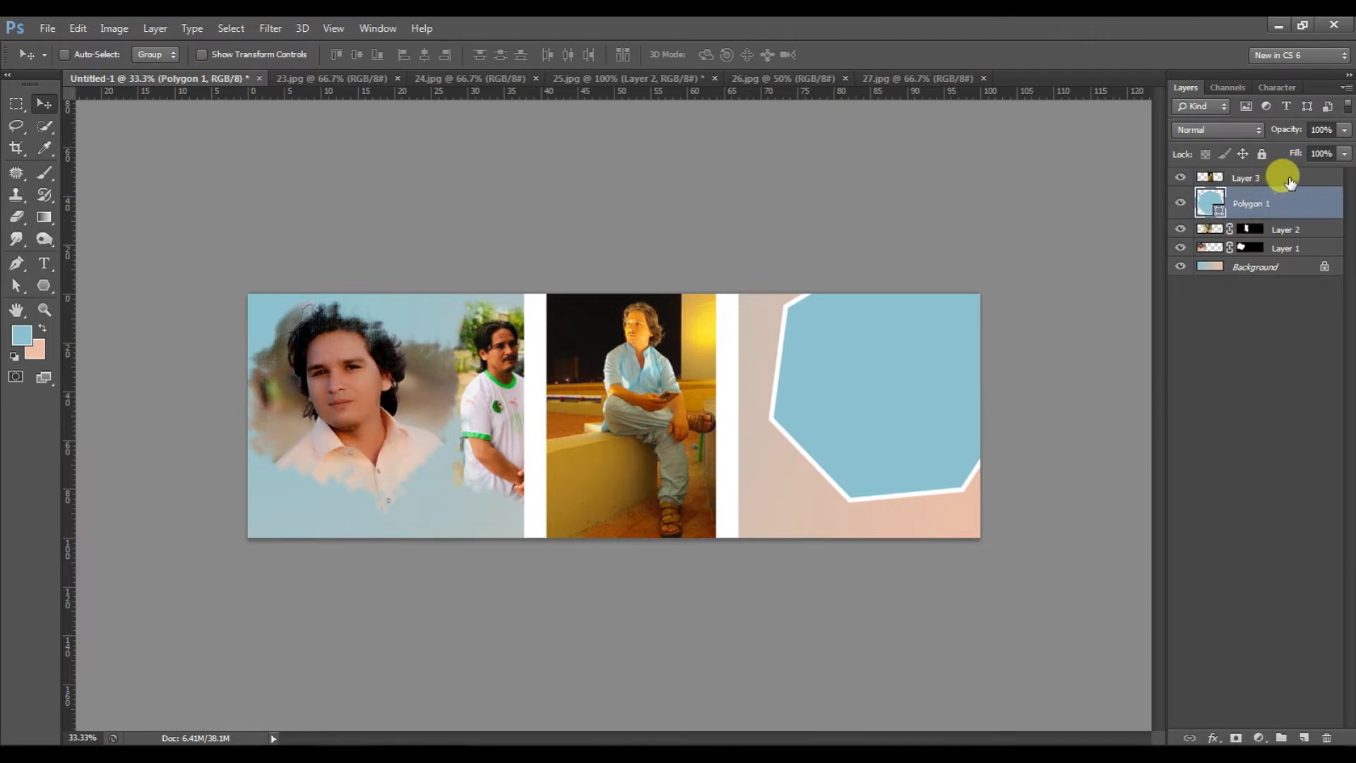
pyautogui.keyDown('alt'); pyautogui.click(1289, 188); pyautogui.keyUp('alt')
pyautogui.moveTo(708, 411); pyautogui.dragTo(751, 409)
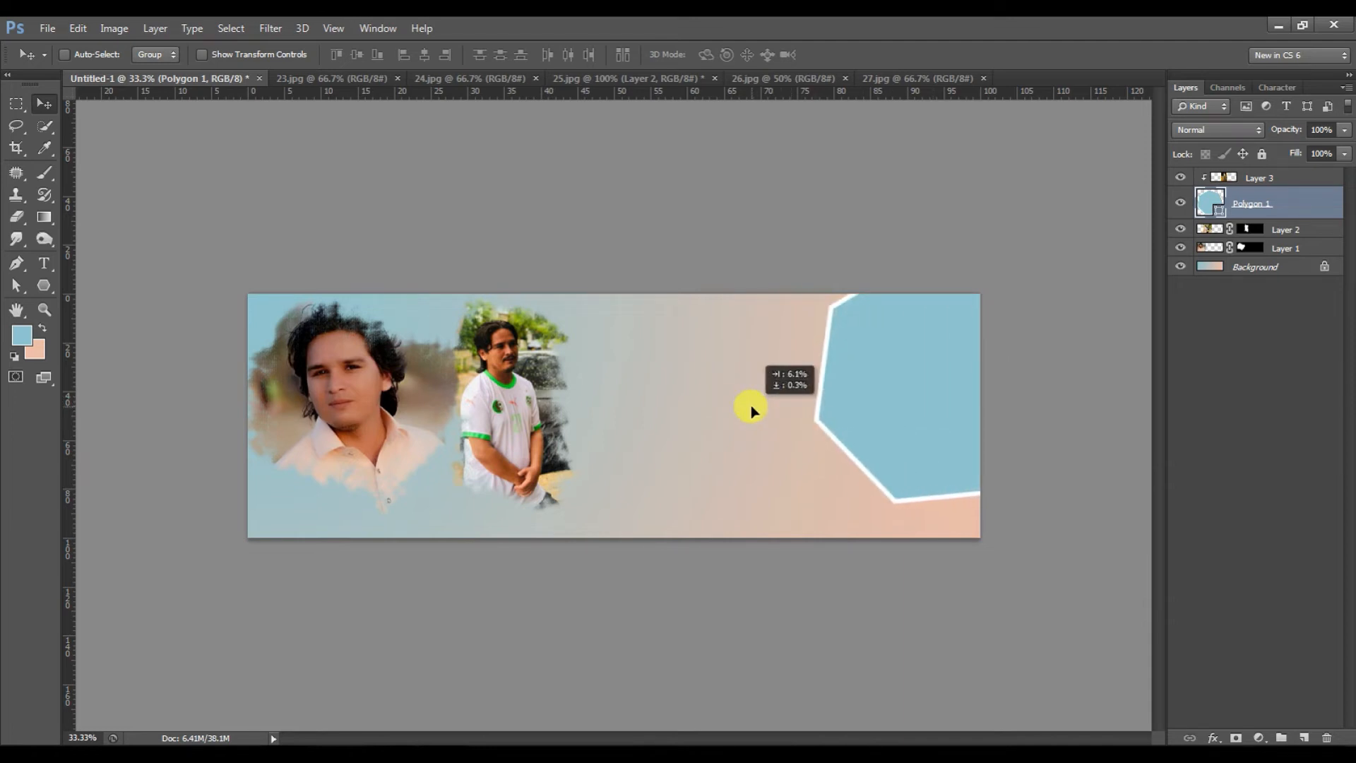
pyautogui.moveTo(751, 408); pyautogui.dragTo(752, 410)
pyautogui.hotkey('ctrl', 'z')
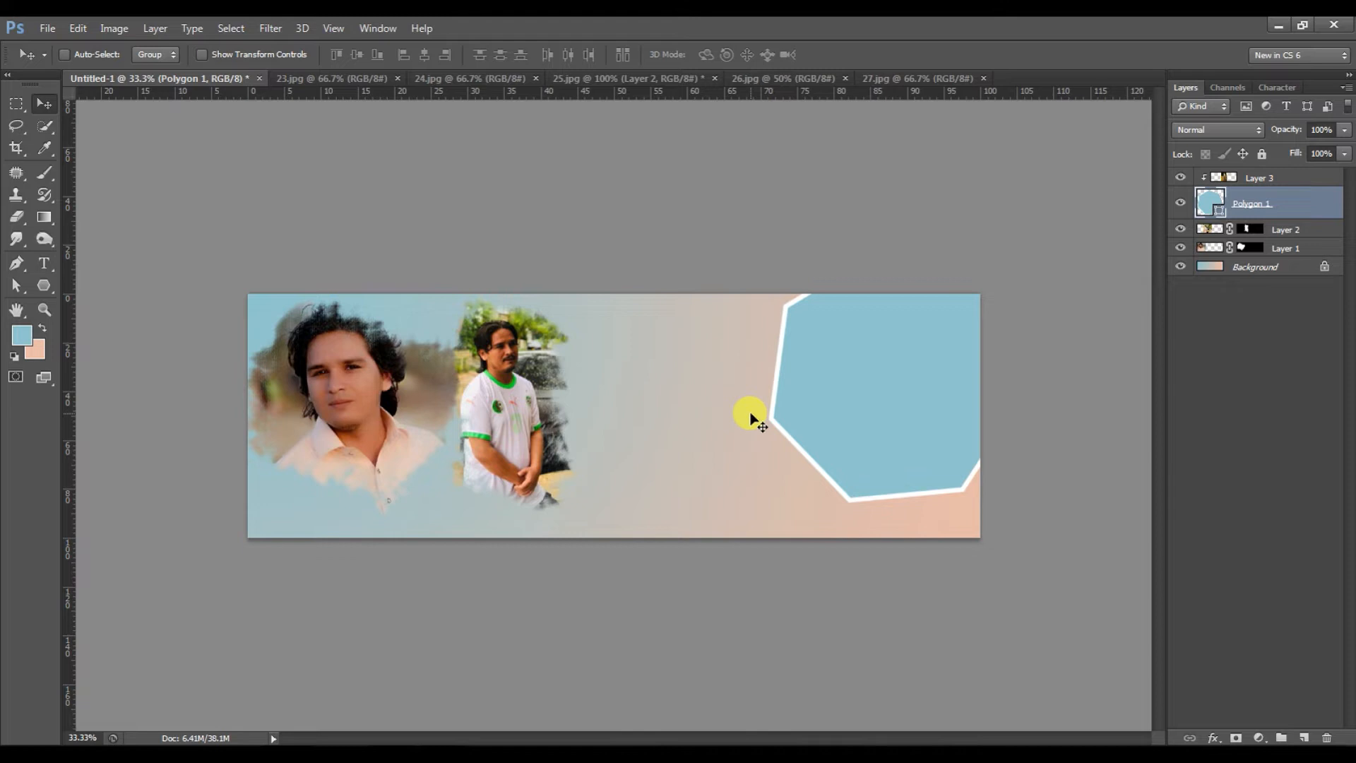
# Step: Move Layer 3's night photo inside the polygon and scale it to about 127% so the seated man fills the shape
pyautogui.click(1312, 184)
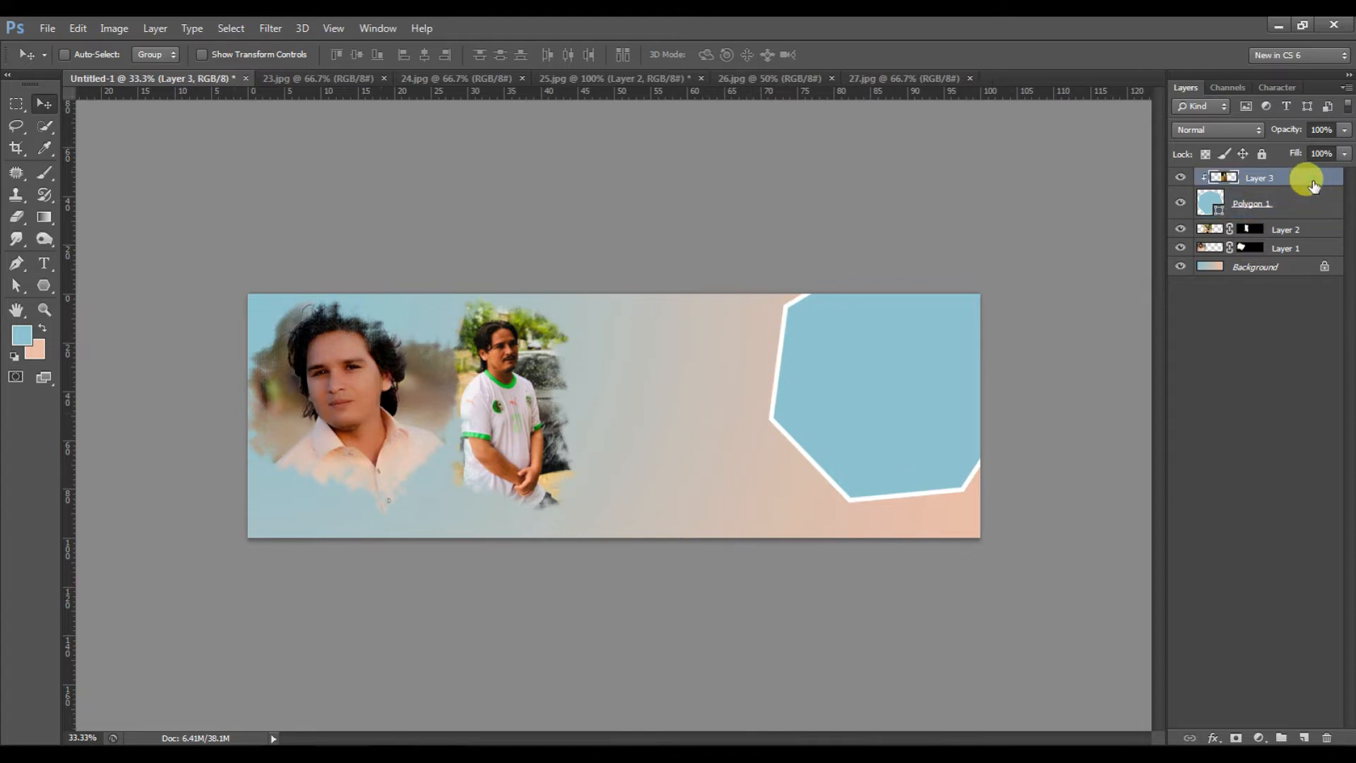
pyautogui.moveTo(692, 388); pyautogui.dragTo(935, 387)
pyautogui.hotkey('ctrl', 't')
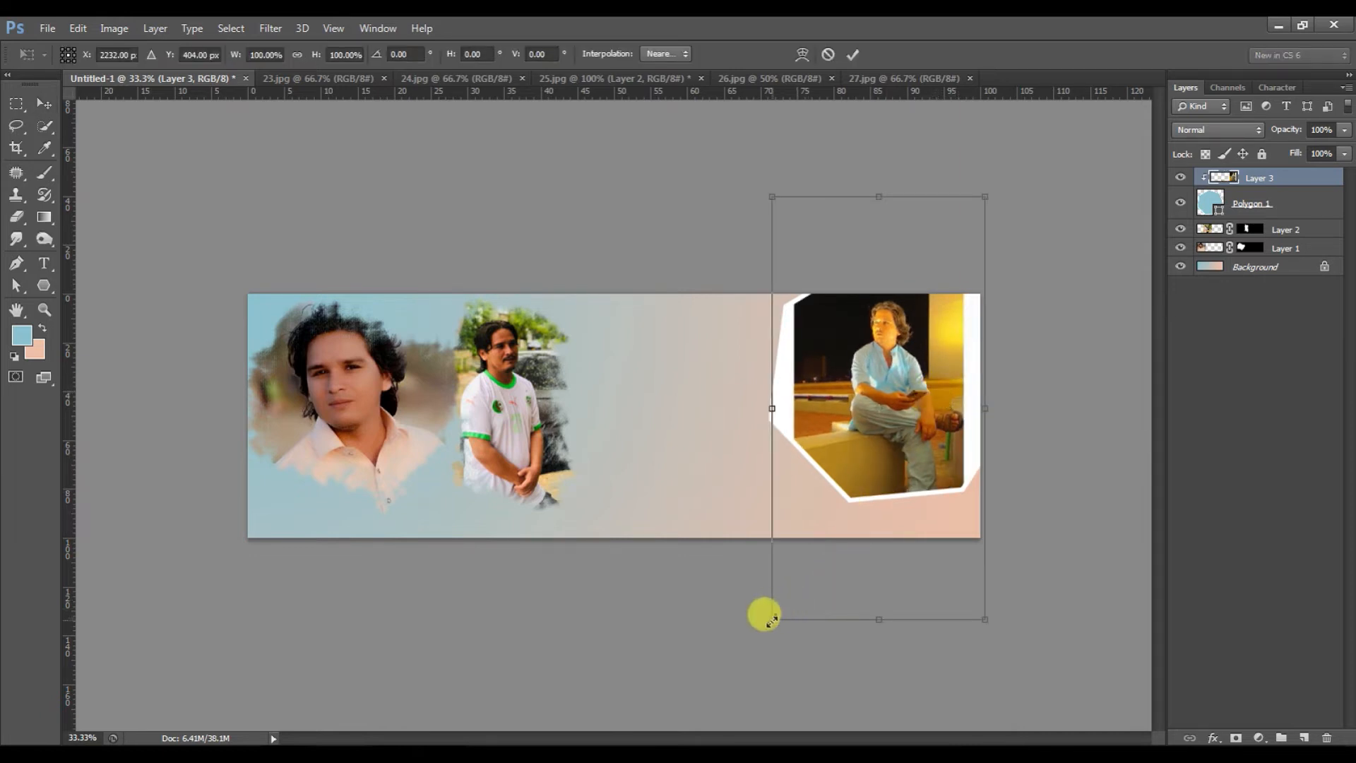
pyautogui.moveTo(771, 621); pyautogui.dragTo(690, 645)
pyautogui.moveTo(916, 429); pyautogui.dragTo(909, 484)
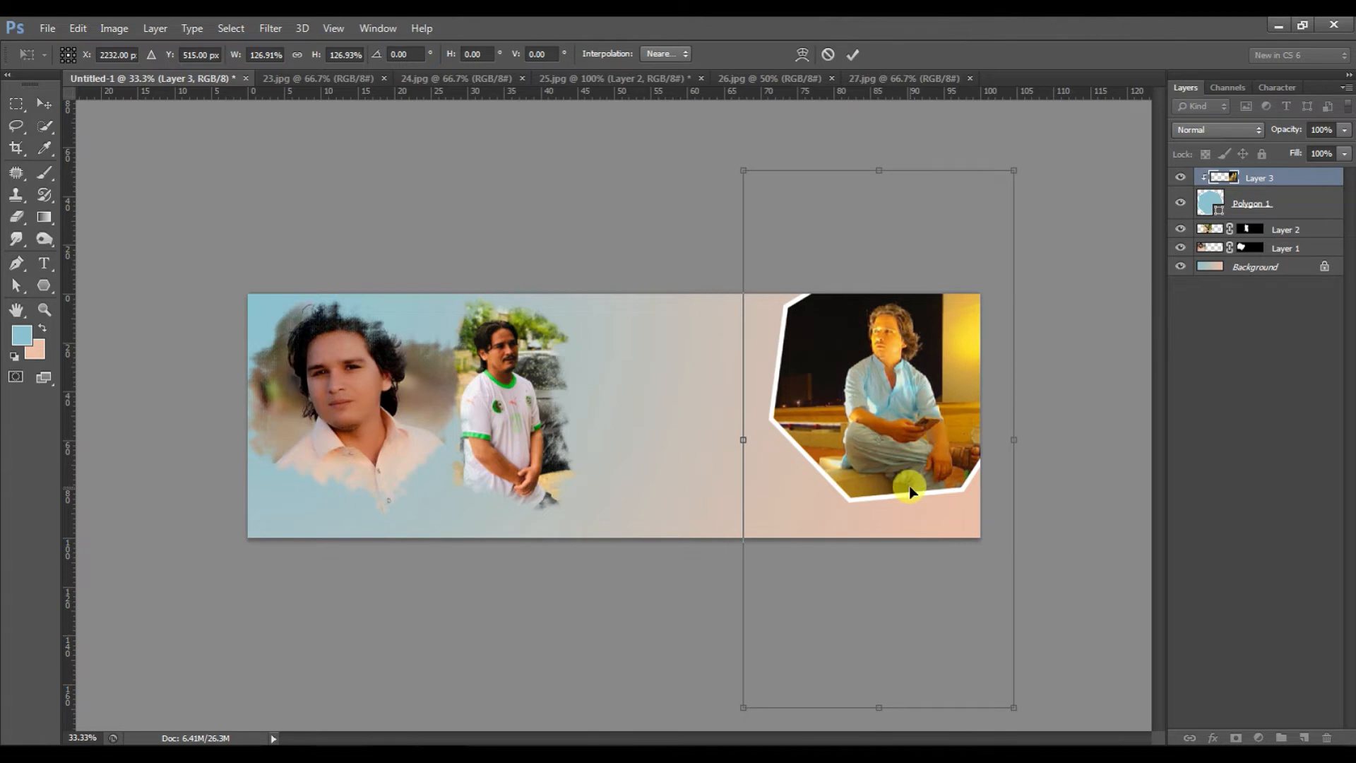
pyautogui.press('Return')
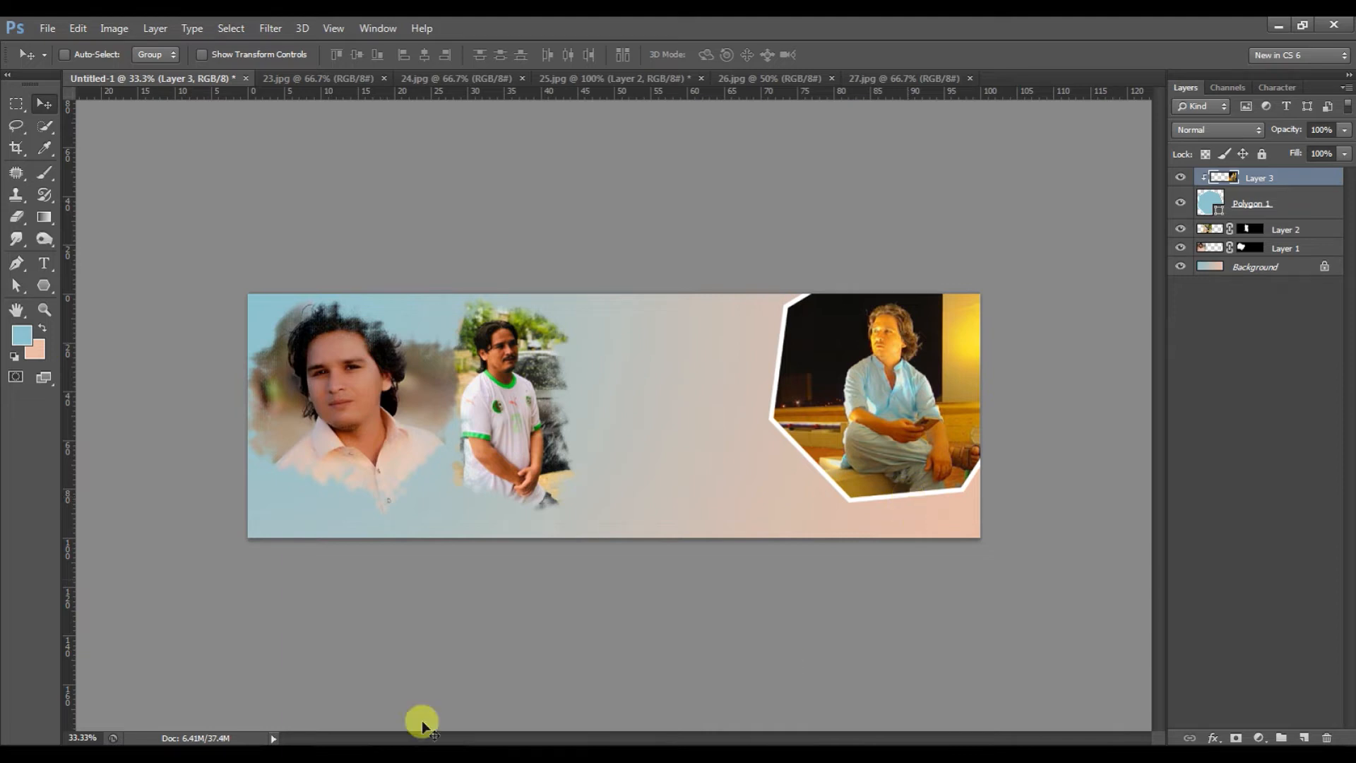
# Step: Duplicate the Polygon 1 layer and enlarge the lower polygon to about 108% as an outer frame around the photo
pyautogui.click(1288, 212)
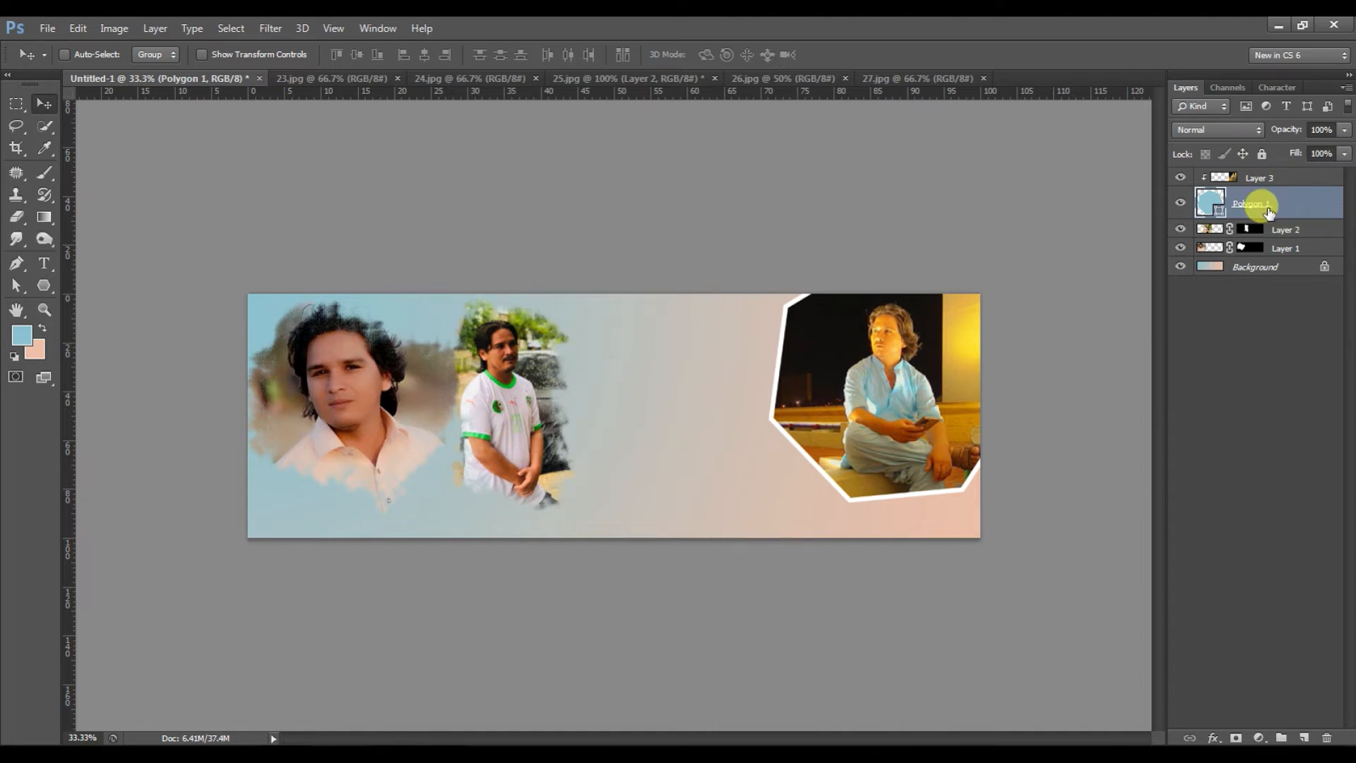
pyautogui.hotkey('ctrl', 'j')
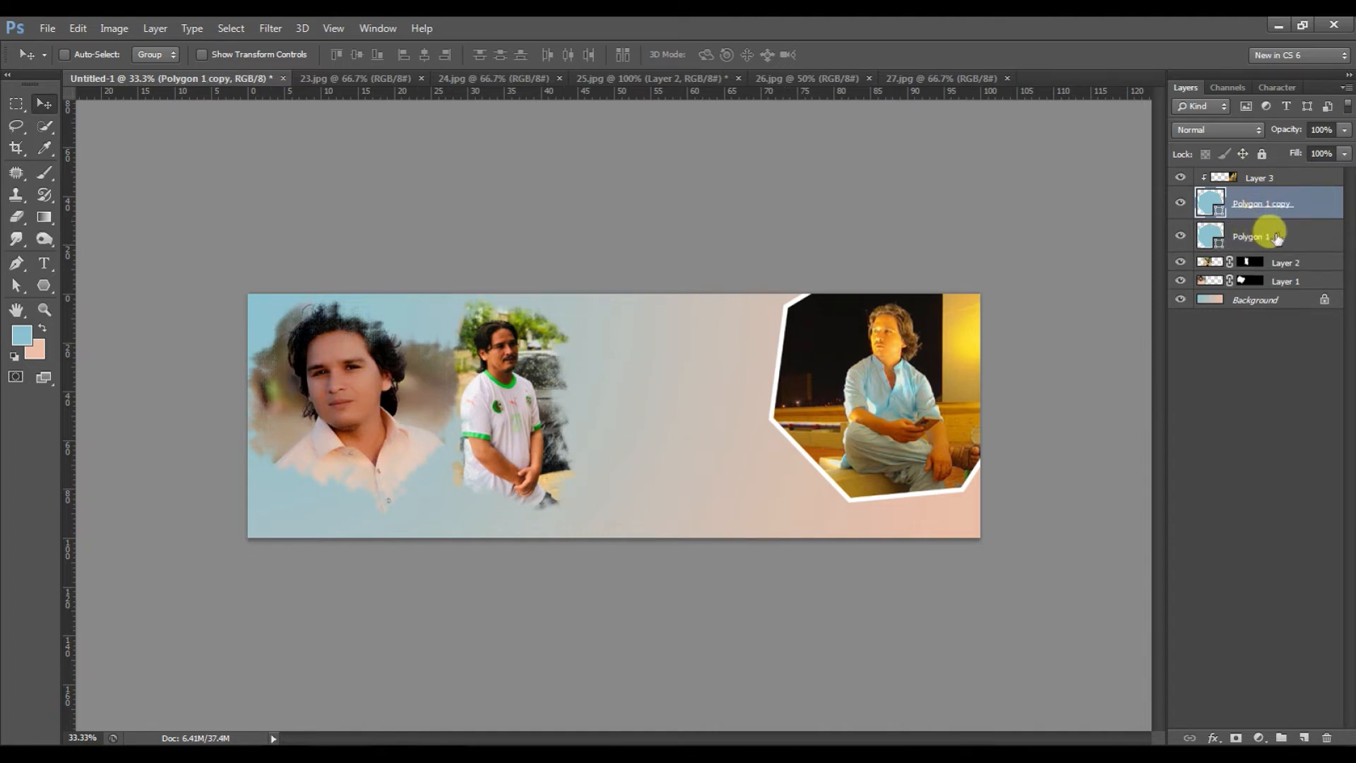
pyautogui.click(1281, 234)
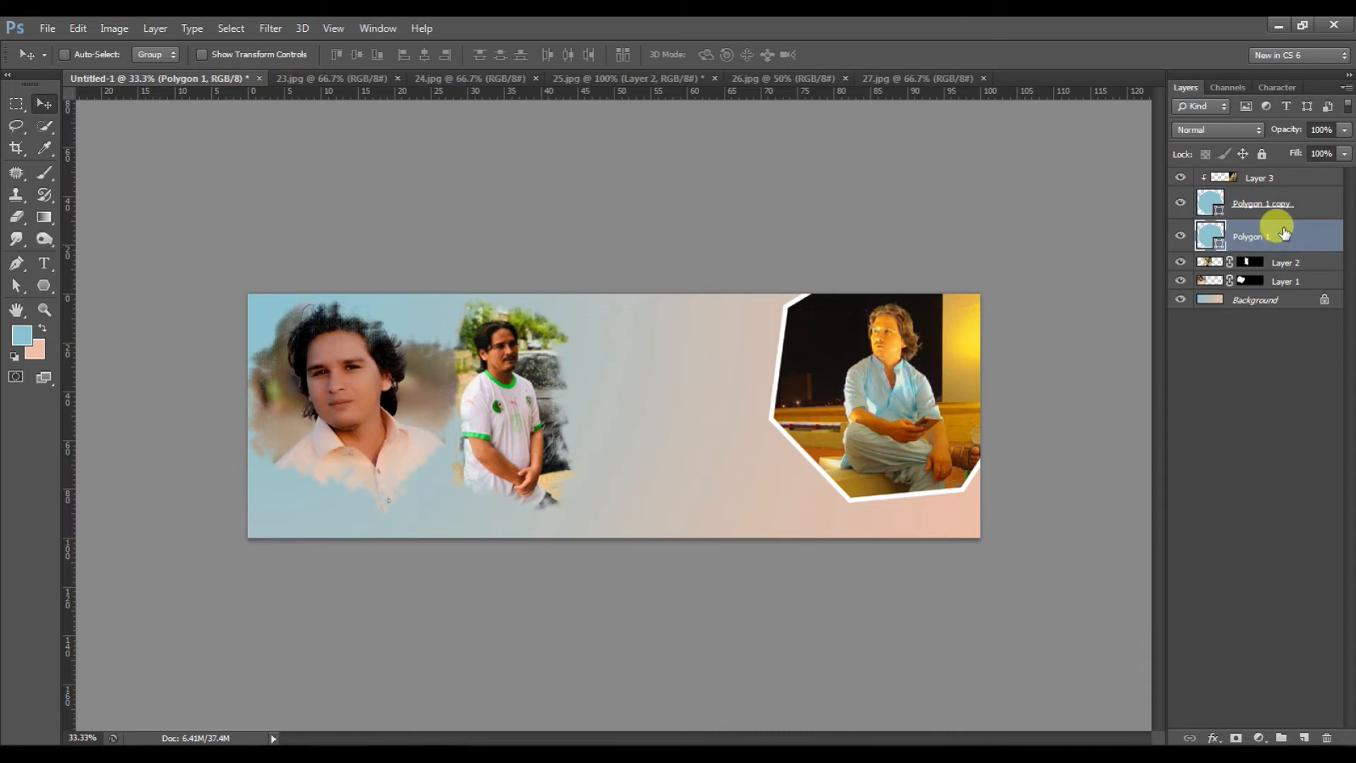
pyautogui.hotkey('ctrl', 't')
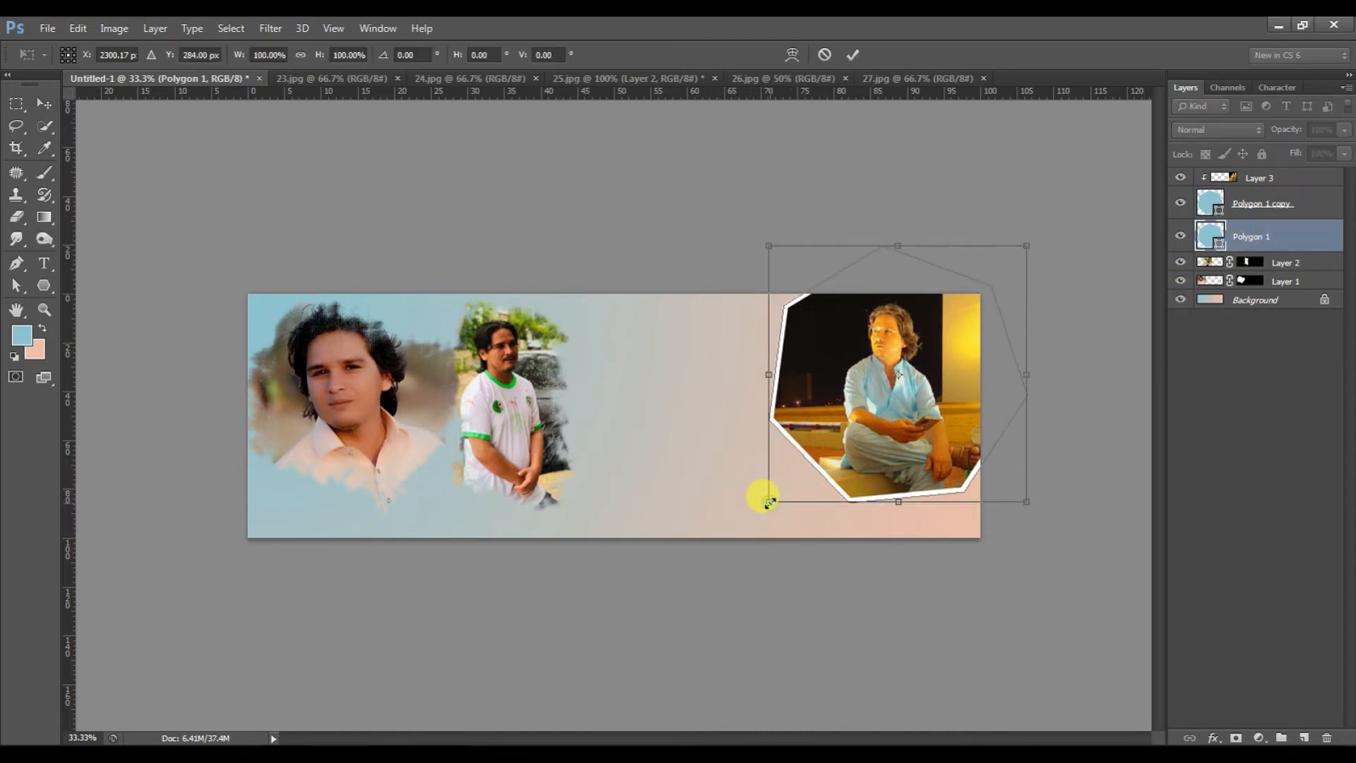
pyautogui.moveTo(770, 503); pyautogui.dragTo(758, 511)
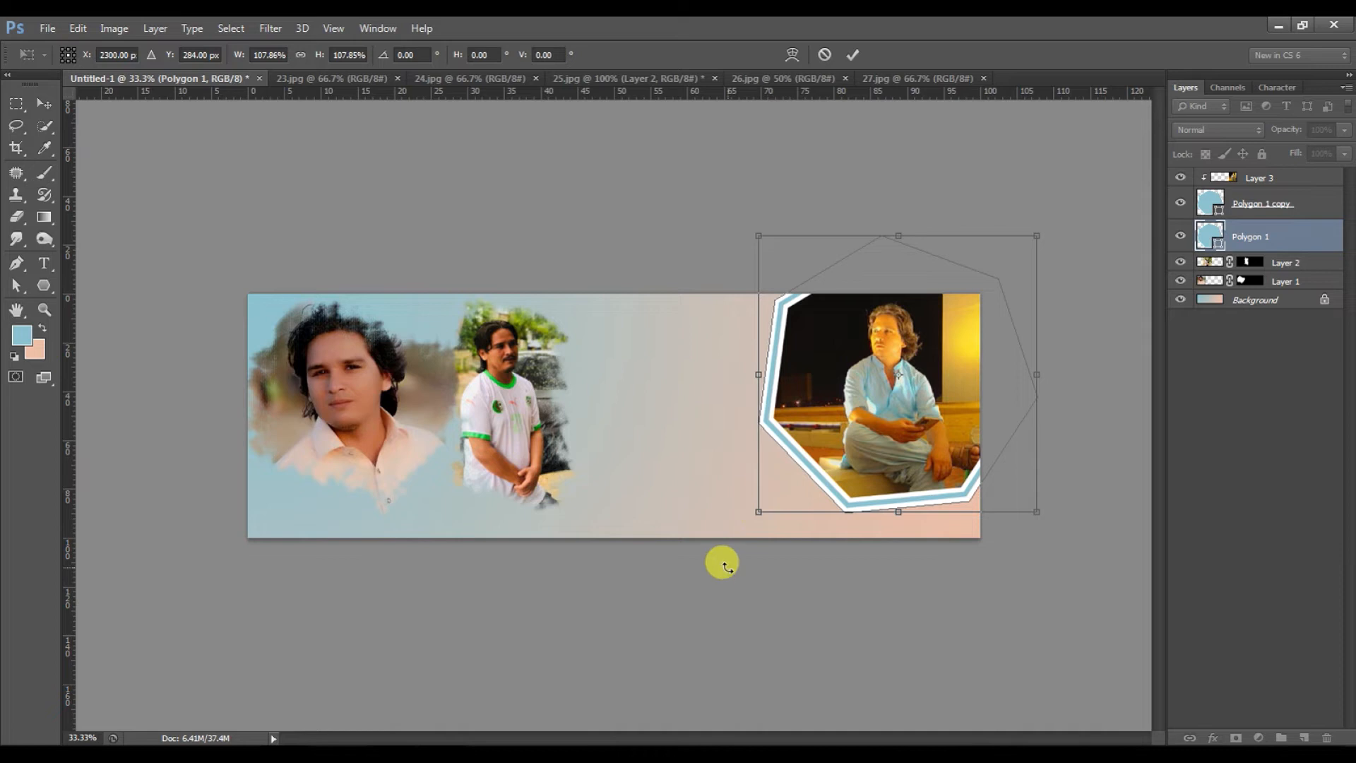
pyautogui.press('Return')
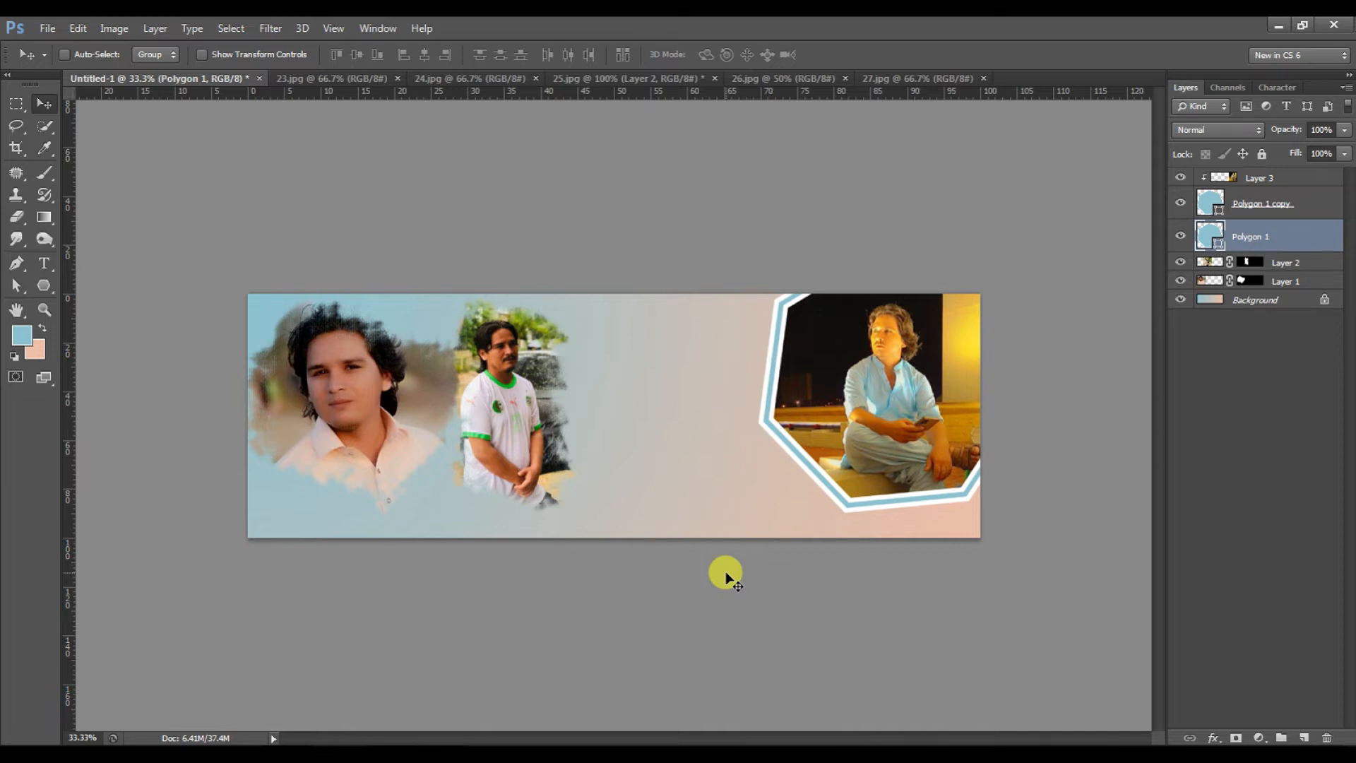
# Step: Add a second seven-sided polygon with an outer frame beside the large one, scale the pair to about 202% and rotate it about -52°
pyautogui.click(43, 287)
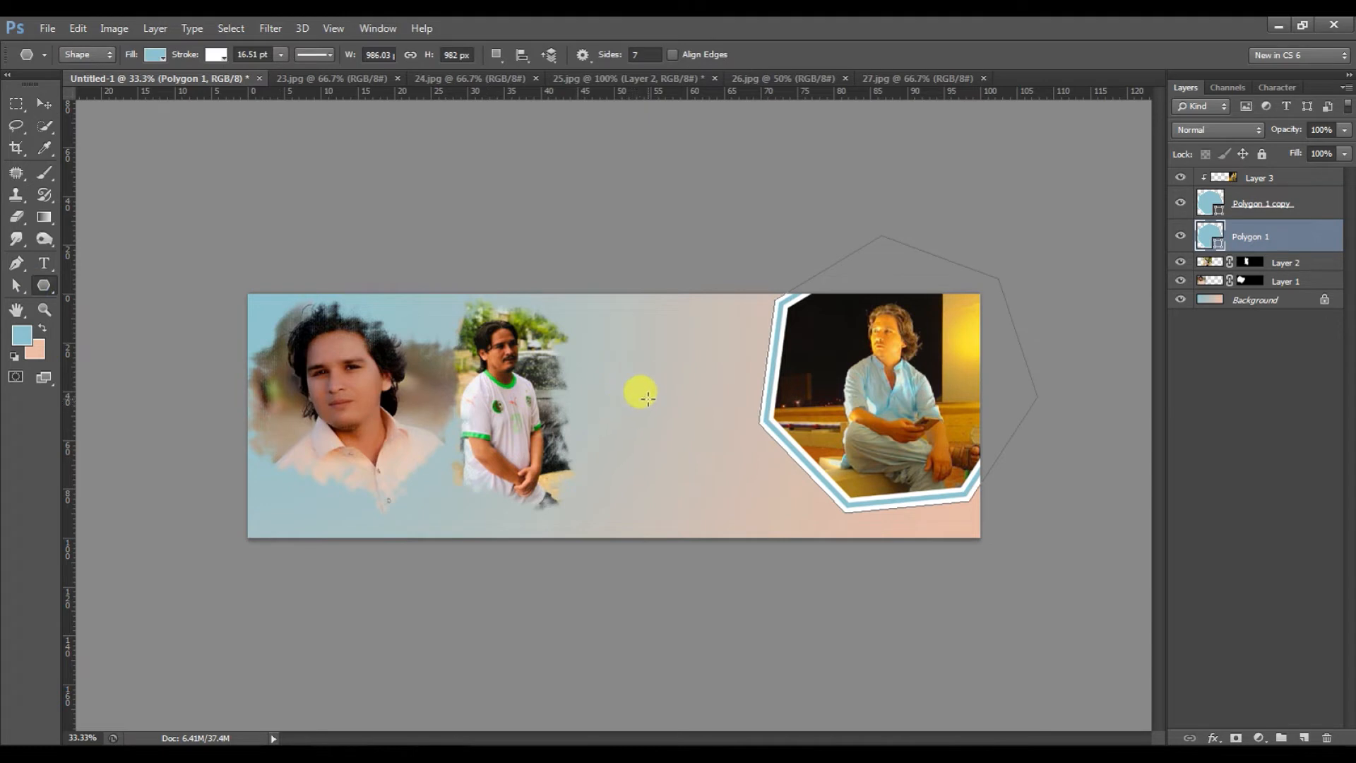
pyautogui.click(1312, 177)
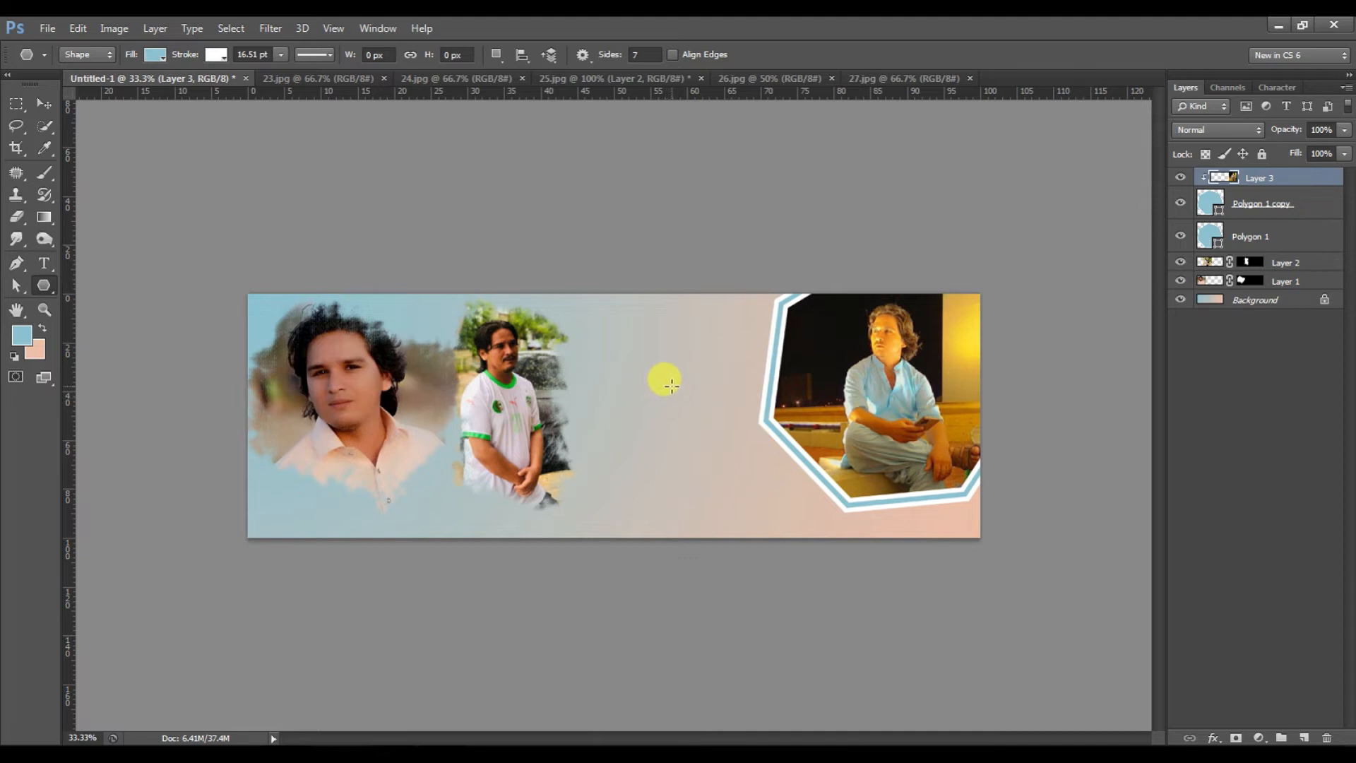
pyautogui.moveTo(667, 387); pyautogui.dragTo(695, 421)
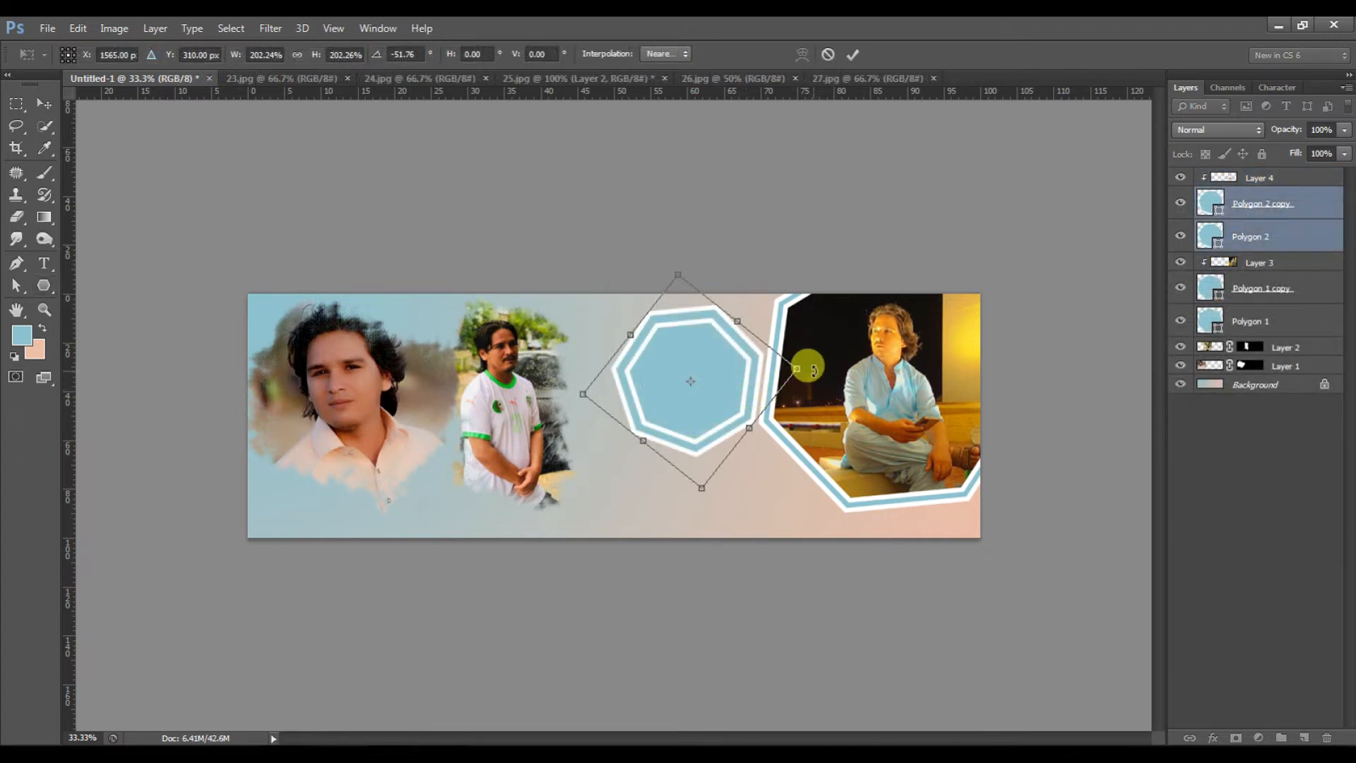
pyautogui.moveTo(813, 371); pyautogui.dragTo(813, 370)
pyautogui.press('Return')
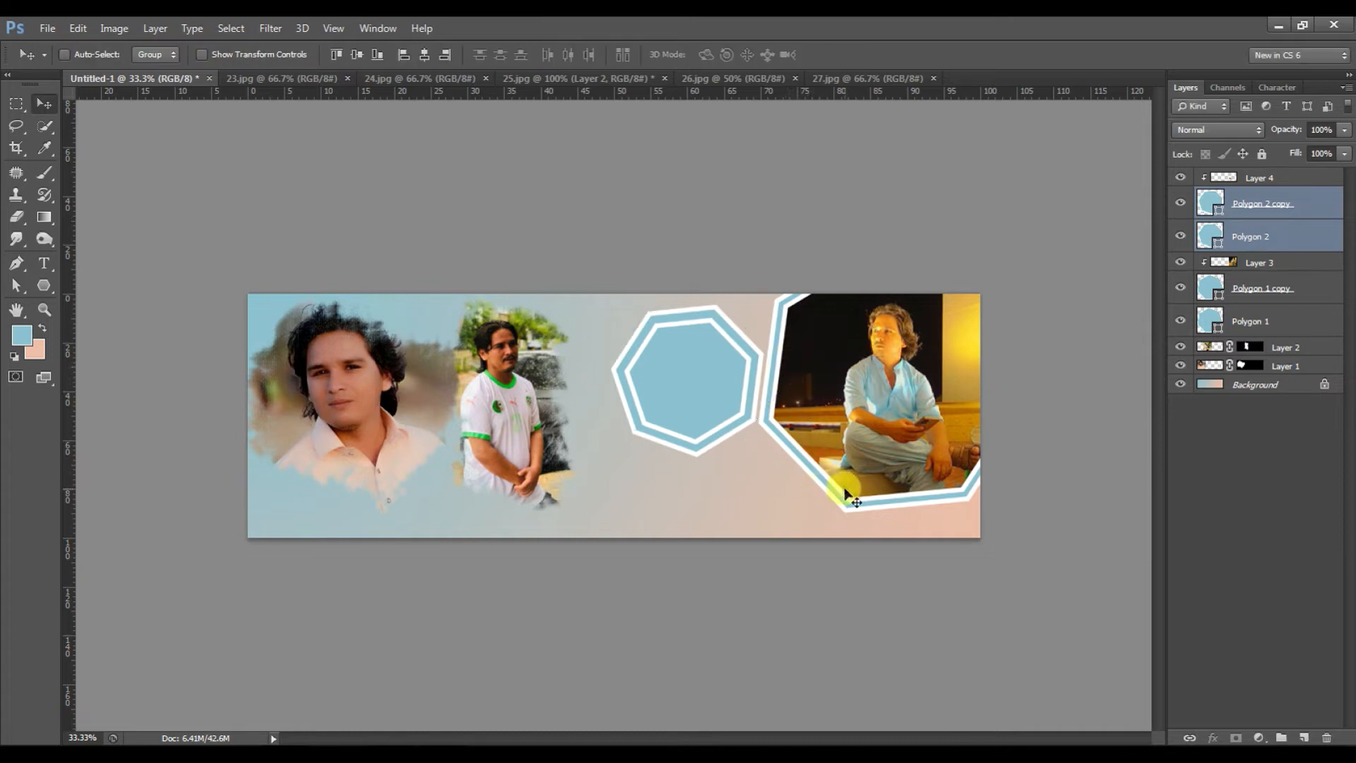
# Step: Move Layer 4's white-shirt portrait inside the new polygon and scale it to about 156% to fill the shape
pyautogui.click(1264, 177)
pyautogui.moveTo(807, 453); pyautogui.dragTo(699, 357)
pyautogui.hotkey('ctrl', 't')
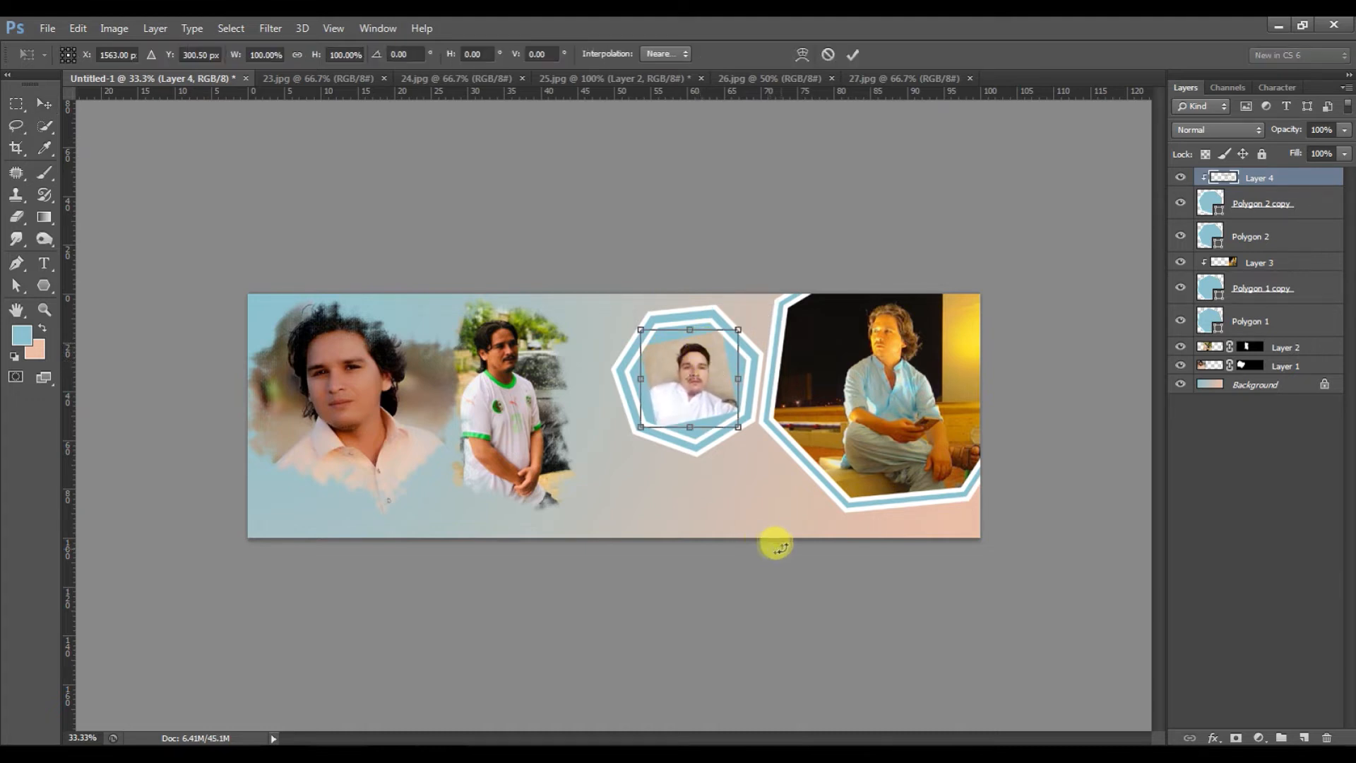
pyautogui.moveTo(738, 427); pyautogui.dragTo(757, 449)
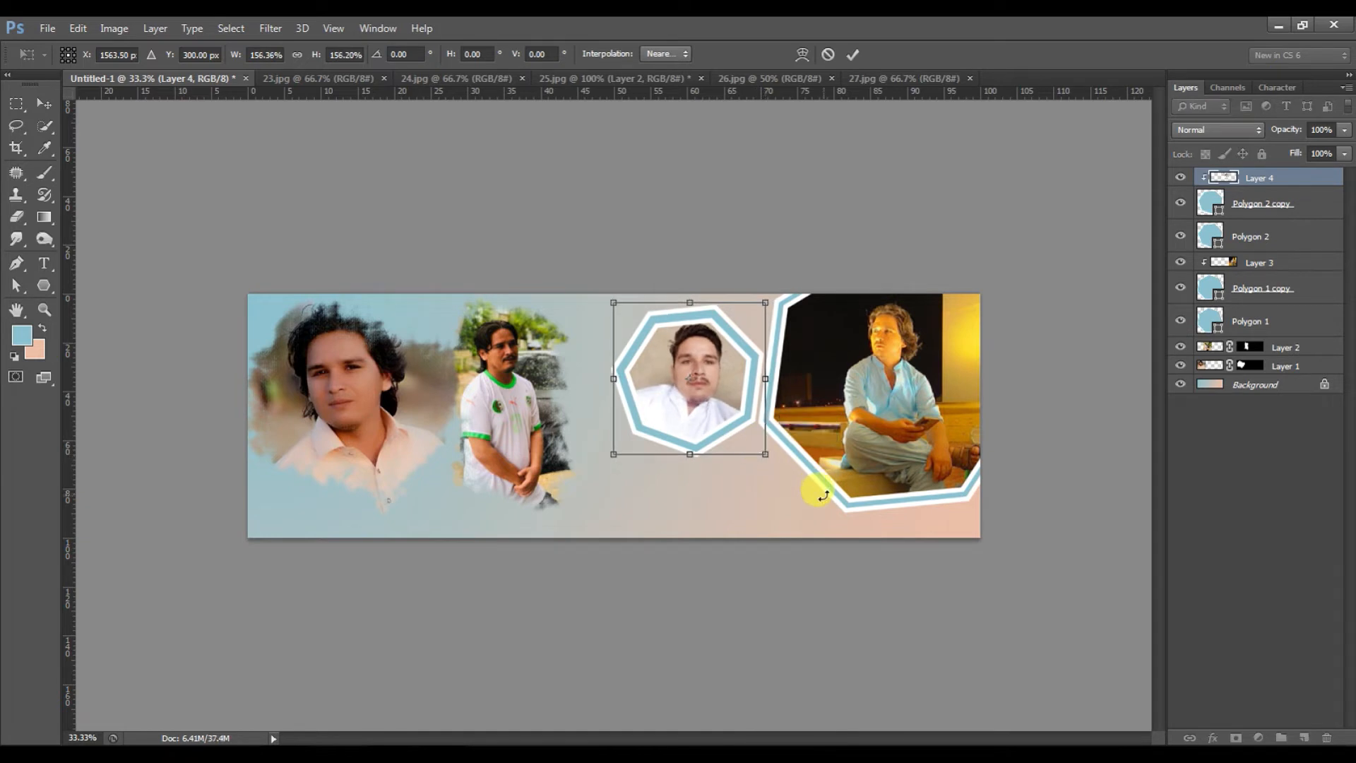
pyautogui.press('Return')
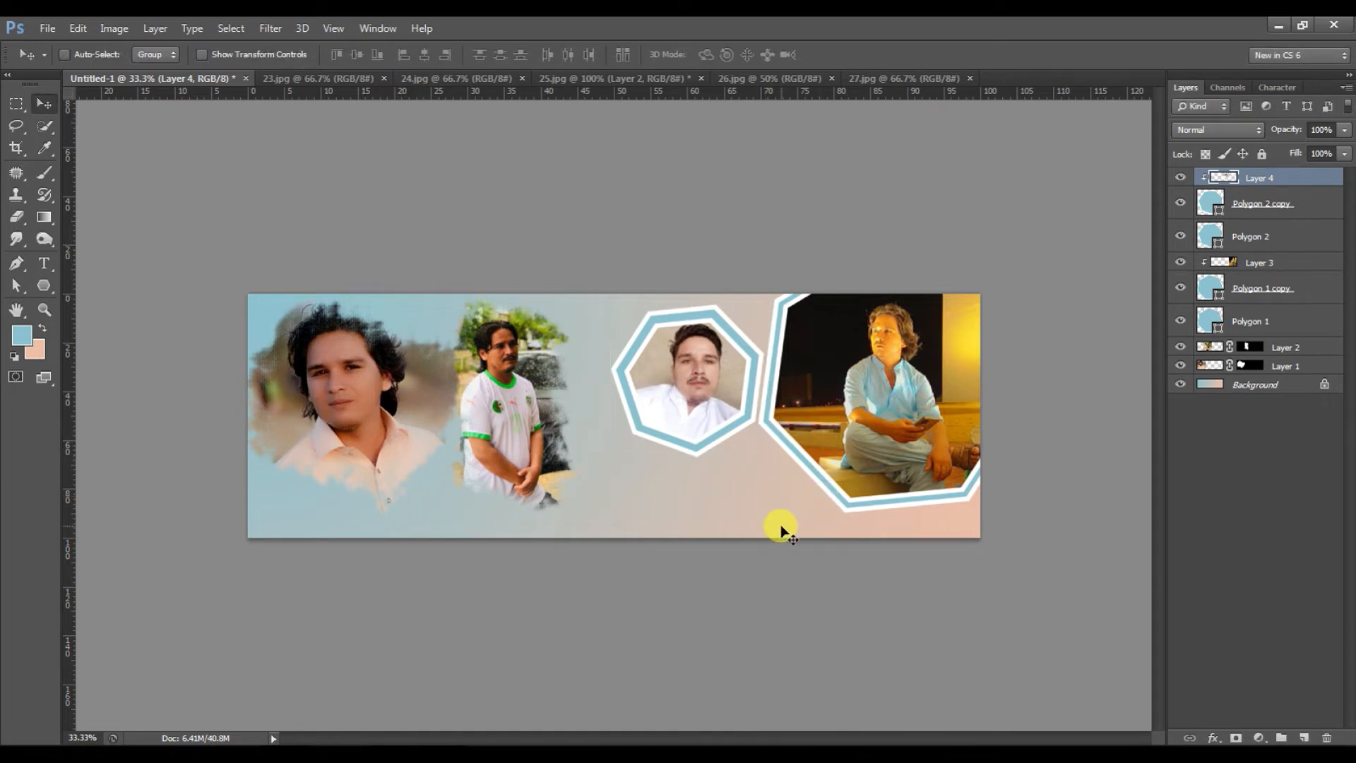
pyautogui.keyDown('ctrl'); pyautogui.click(1267, 235); pyautogui.keyUp('ctrl')
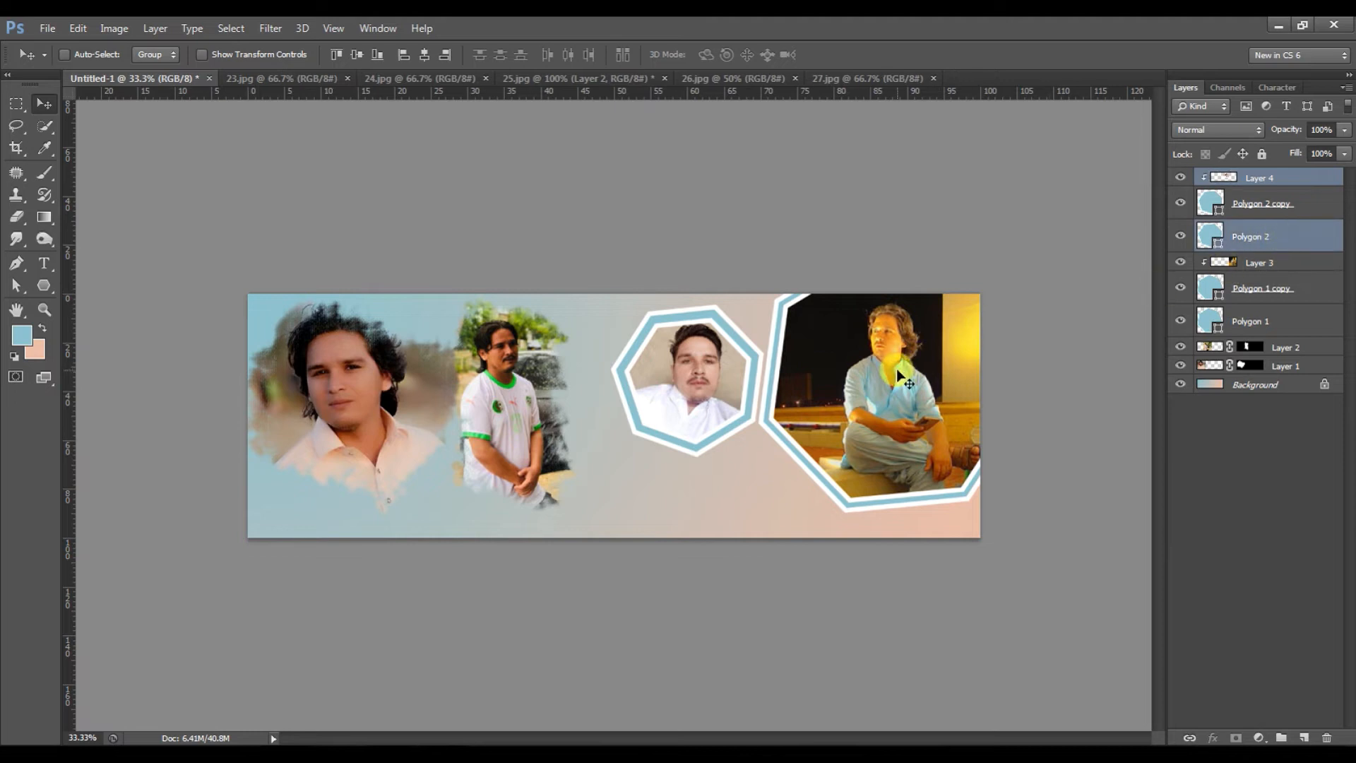
pyautogui.hotkey('ctrl', 't')
pyautogui.click(800, 494)
pyautogui.press('Return')
pyautogui.click(1281, 176)
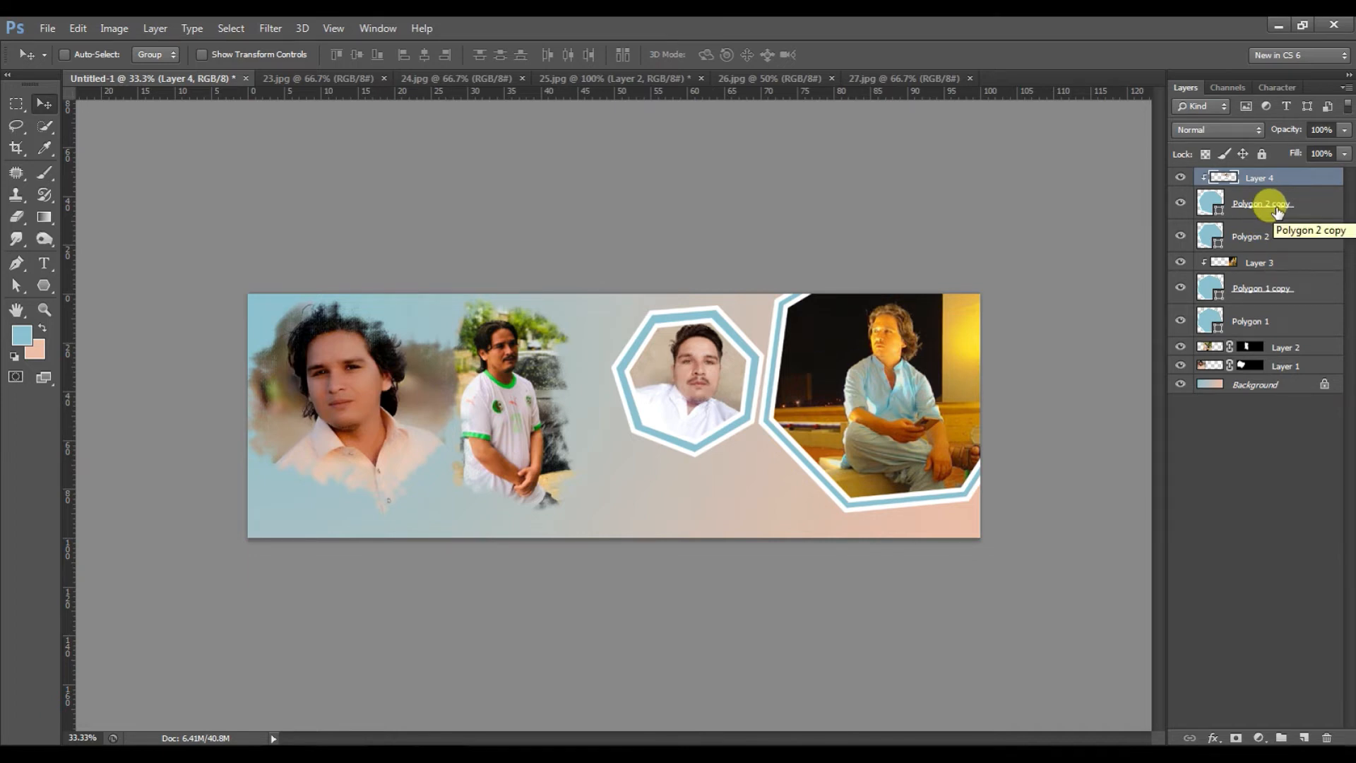
# Step: Set the blend mode of the Polygon 2 outer frame to Linear Burn
pyautogui.click(1271, 206)
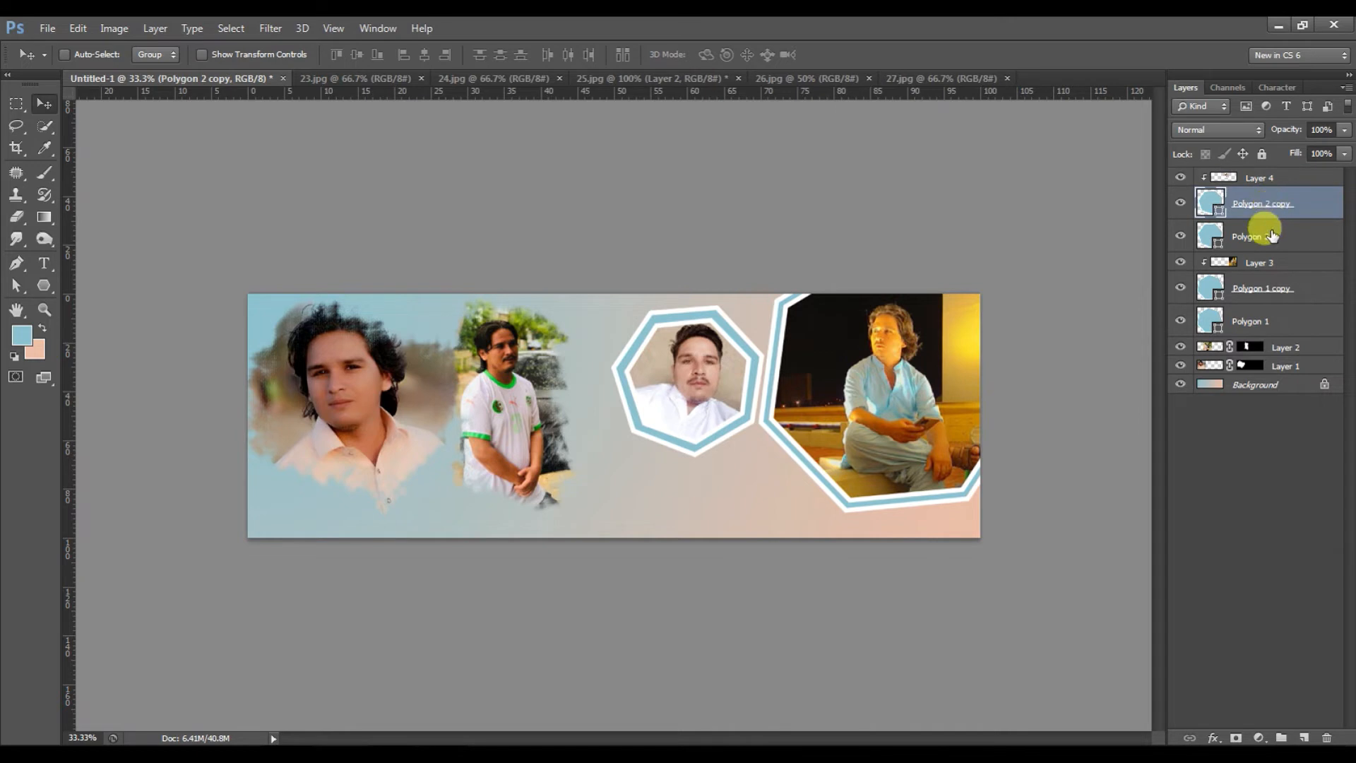
pyautogui.click(1263, 236)
pyautogui.click(1238, 129)
pyautogui.click(1238, 129)
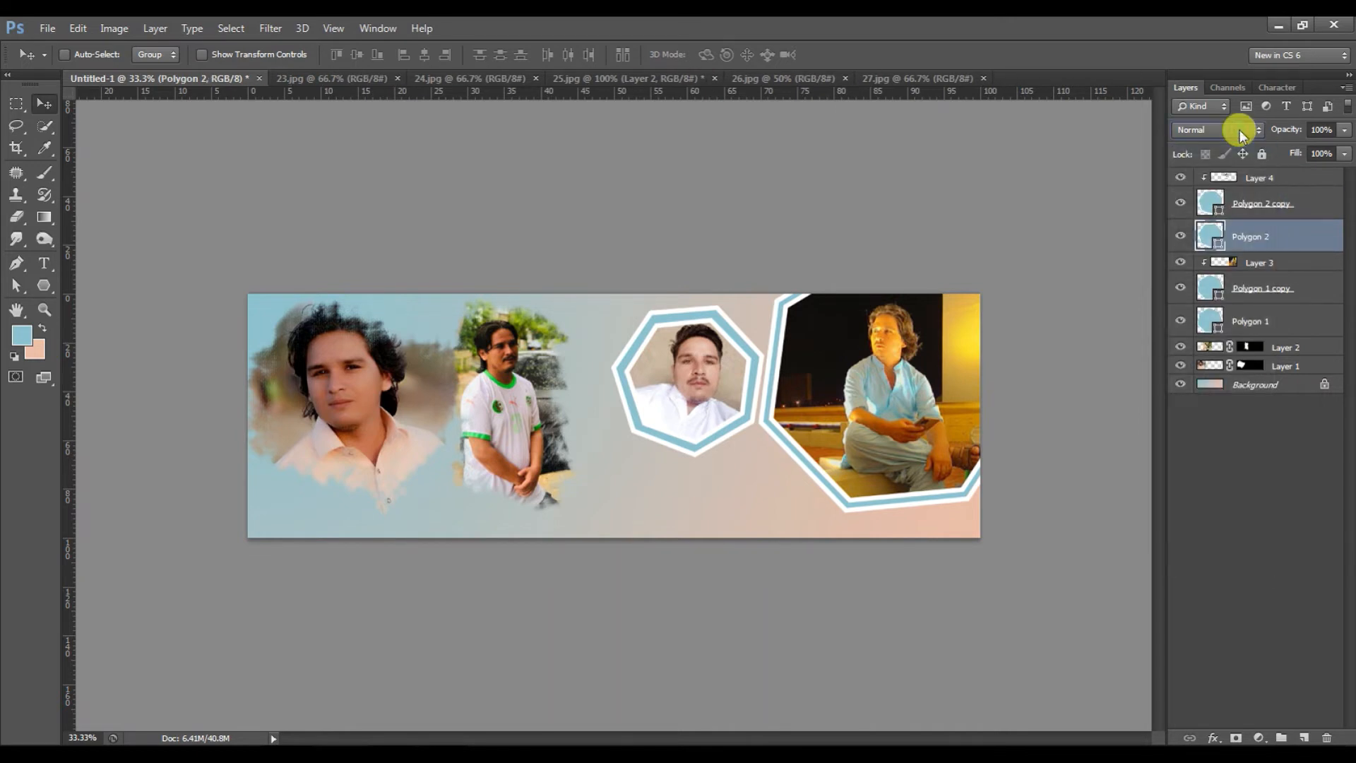
pyautogui.scroll(-4, 1239, 130)
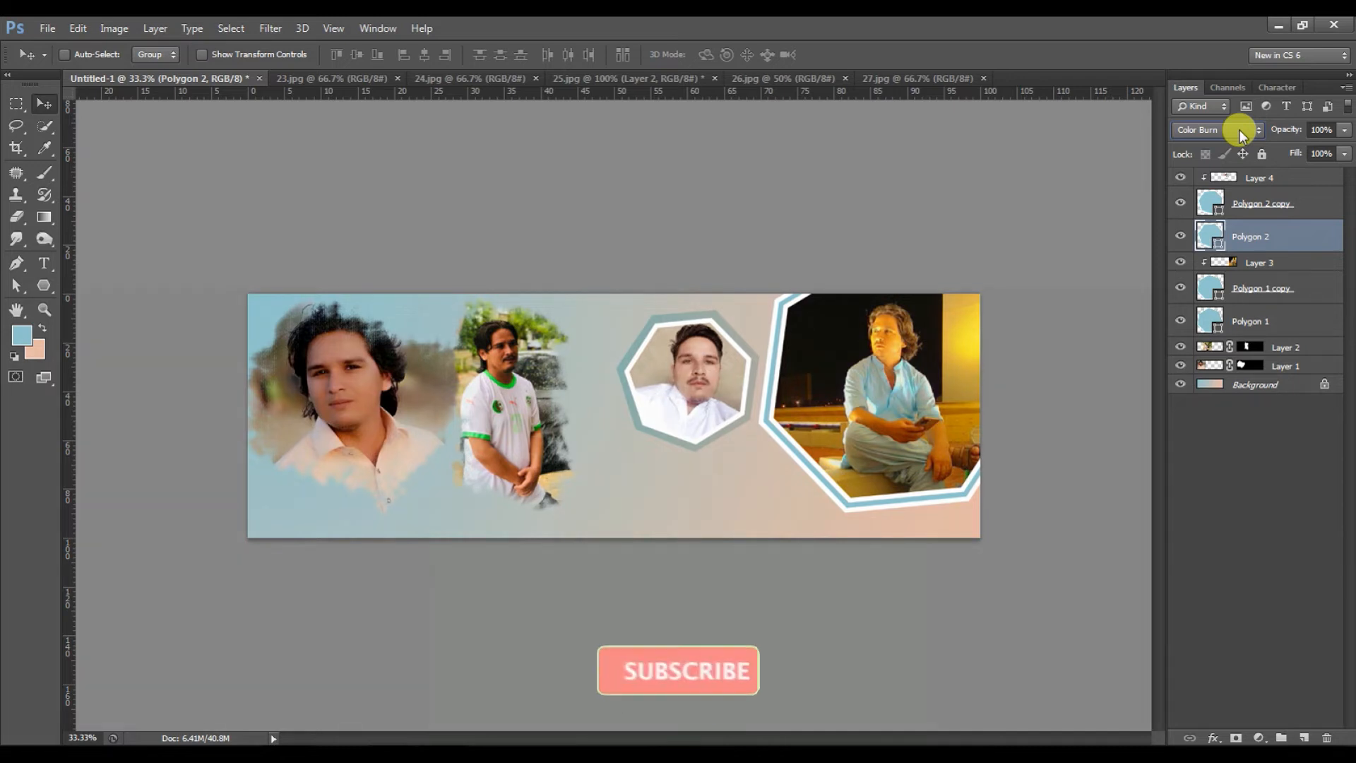
pyautogui.scroll(-1, 1238, 129)
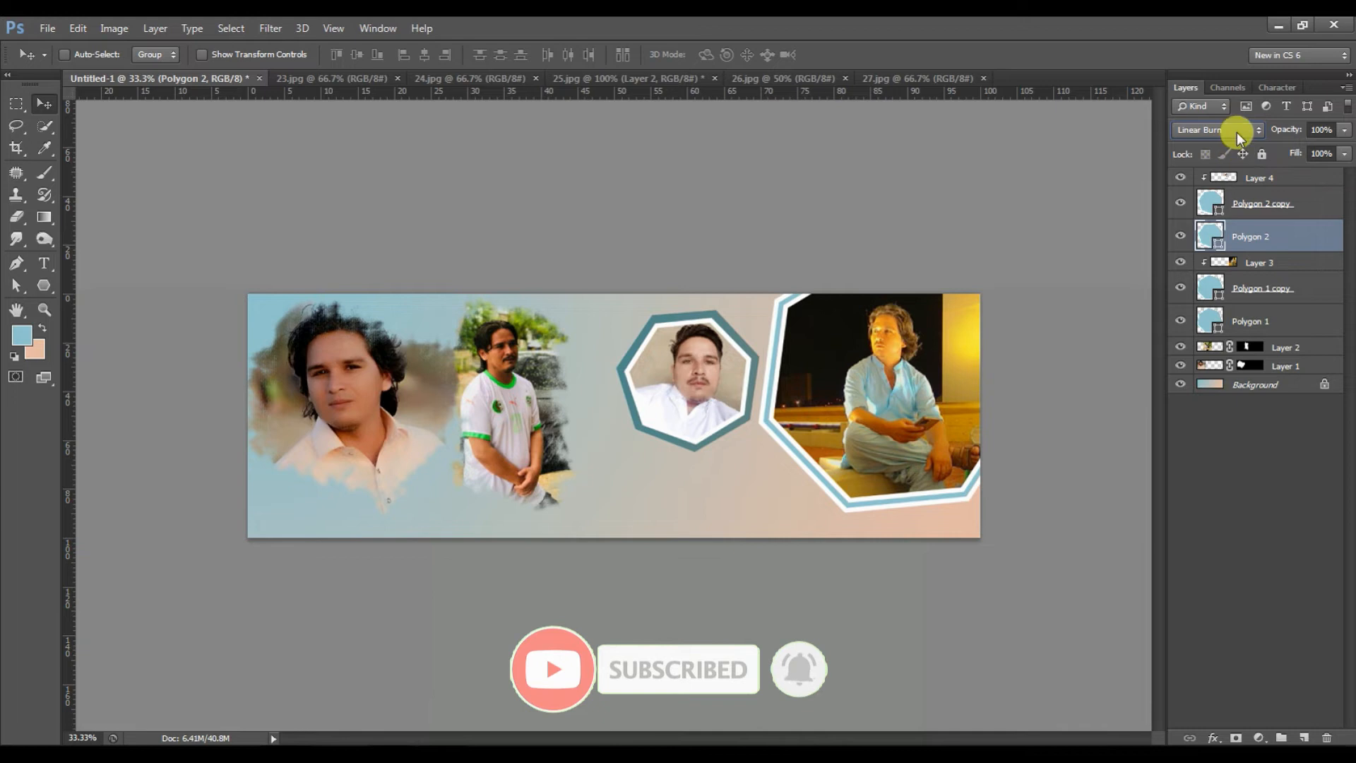
# Step: Set the blend mode of the Polygon 1 outer frame to Linear Burn
pyautogui.click(1284, 320)
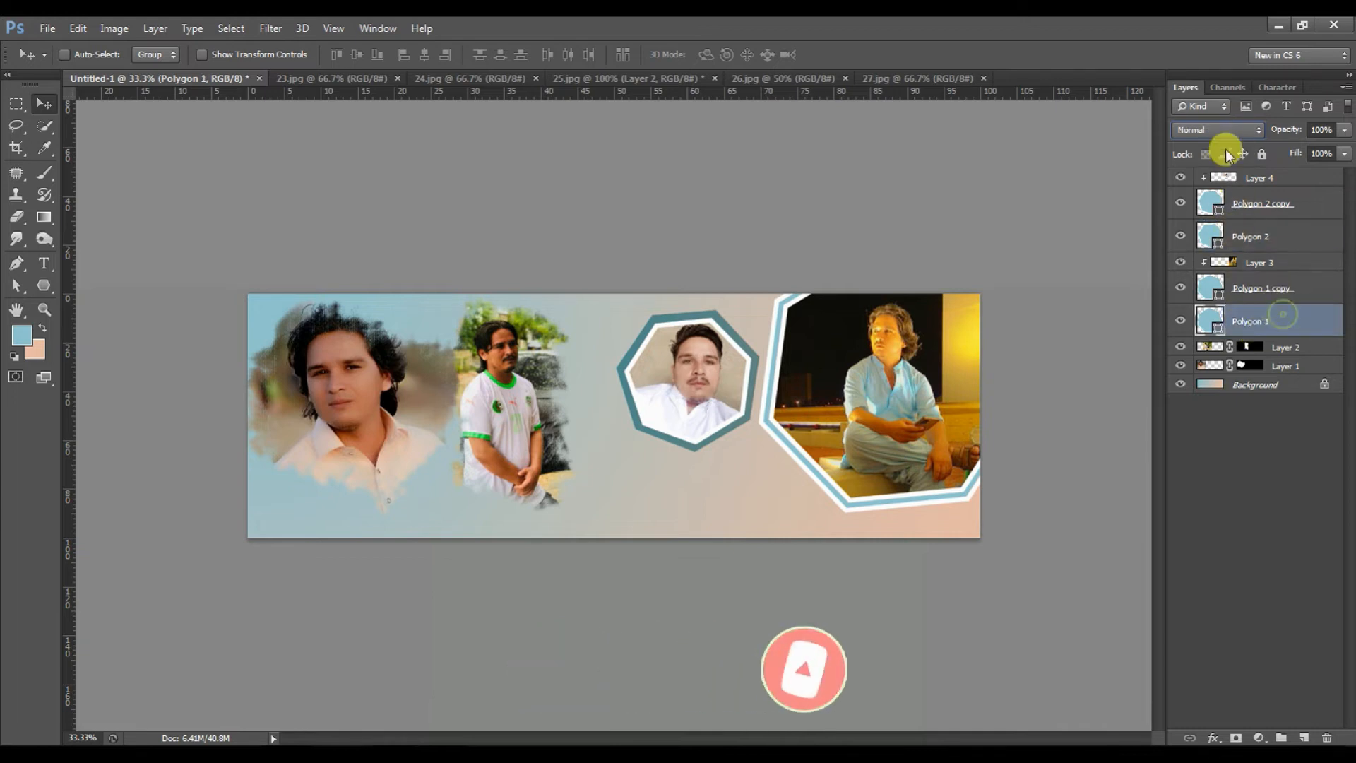
pyautogui.click(1222, 129)
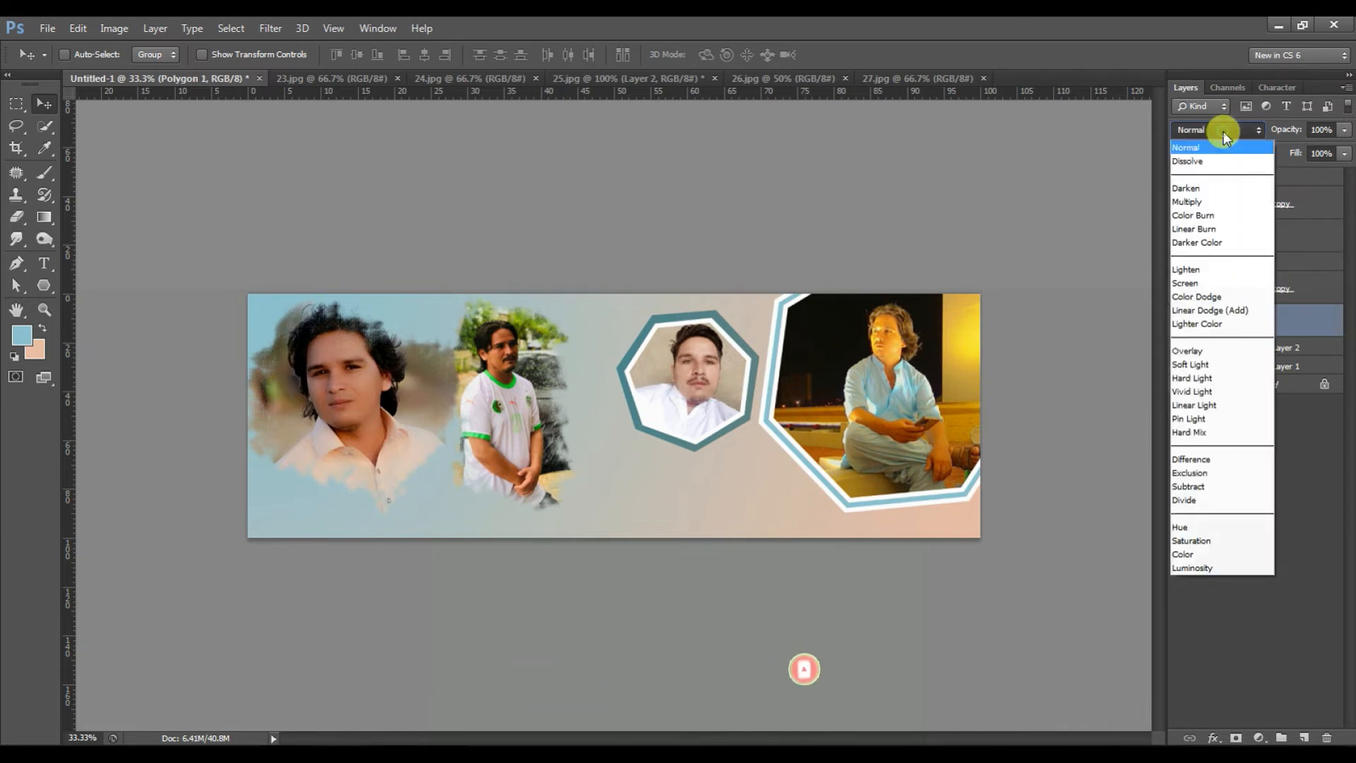
pyautogui.click(1224, 229)
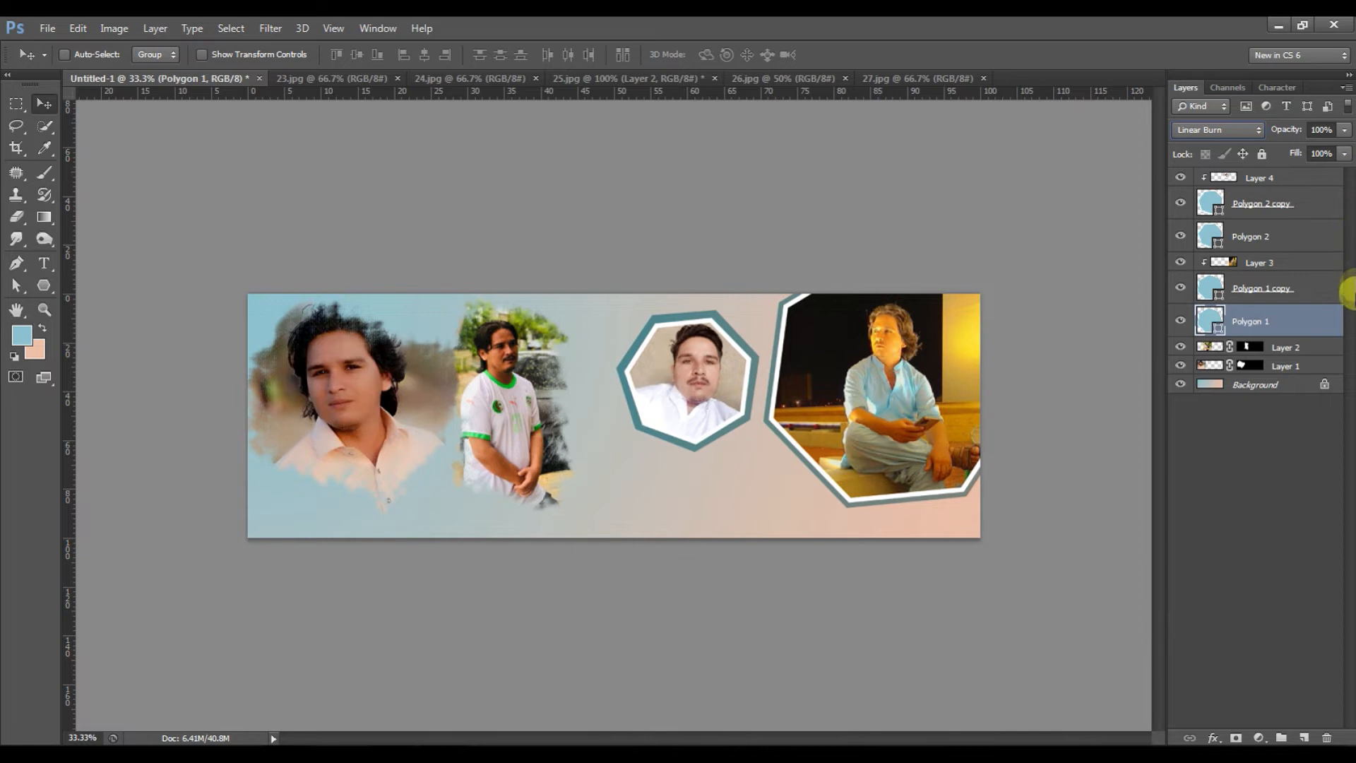
# Step: Duplicate the Polygon 2 and Polygon 2 copy layers together and move the new pair down to the banner's lower edge
pyautogui.click(1282, 203)
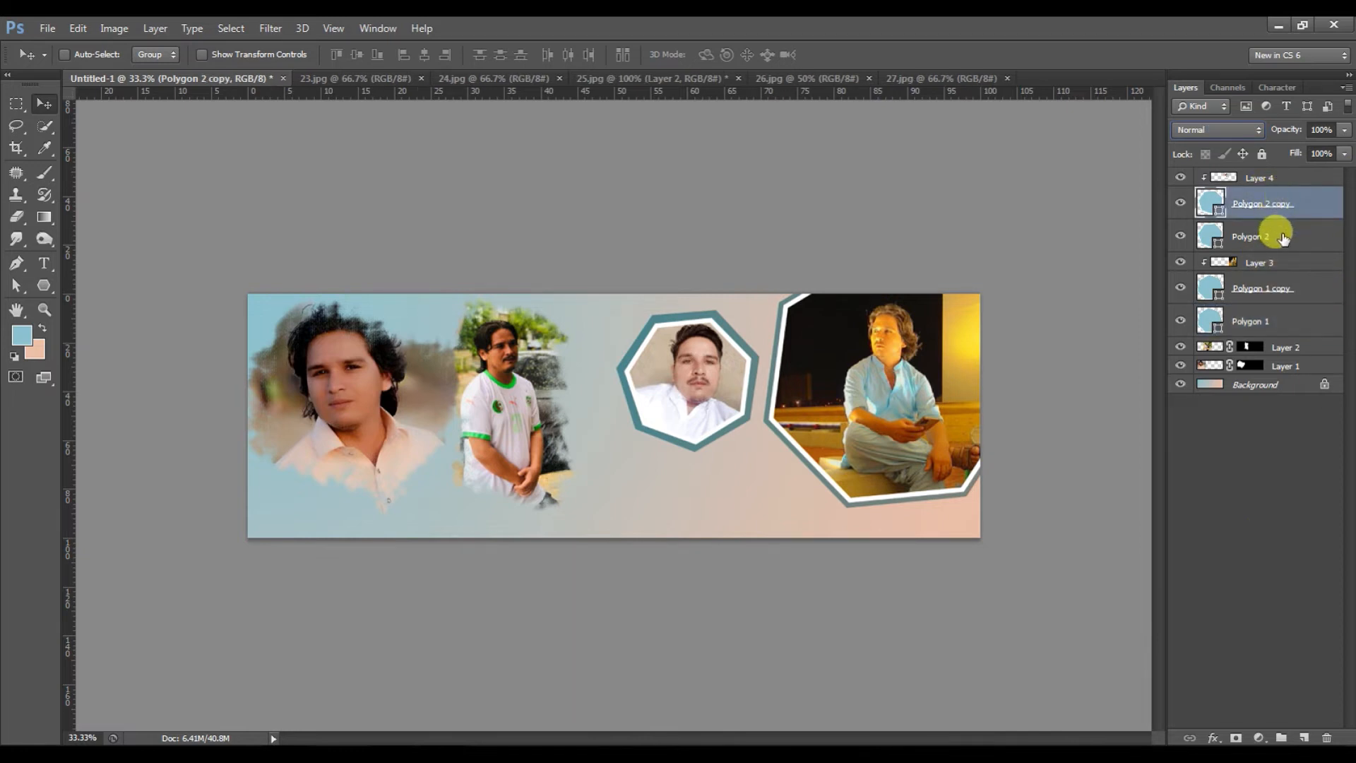
pyautogui.keyDown('shift'); pyautogui.click(1267, 236); pyautogui.keyUp('shift')
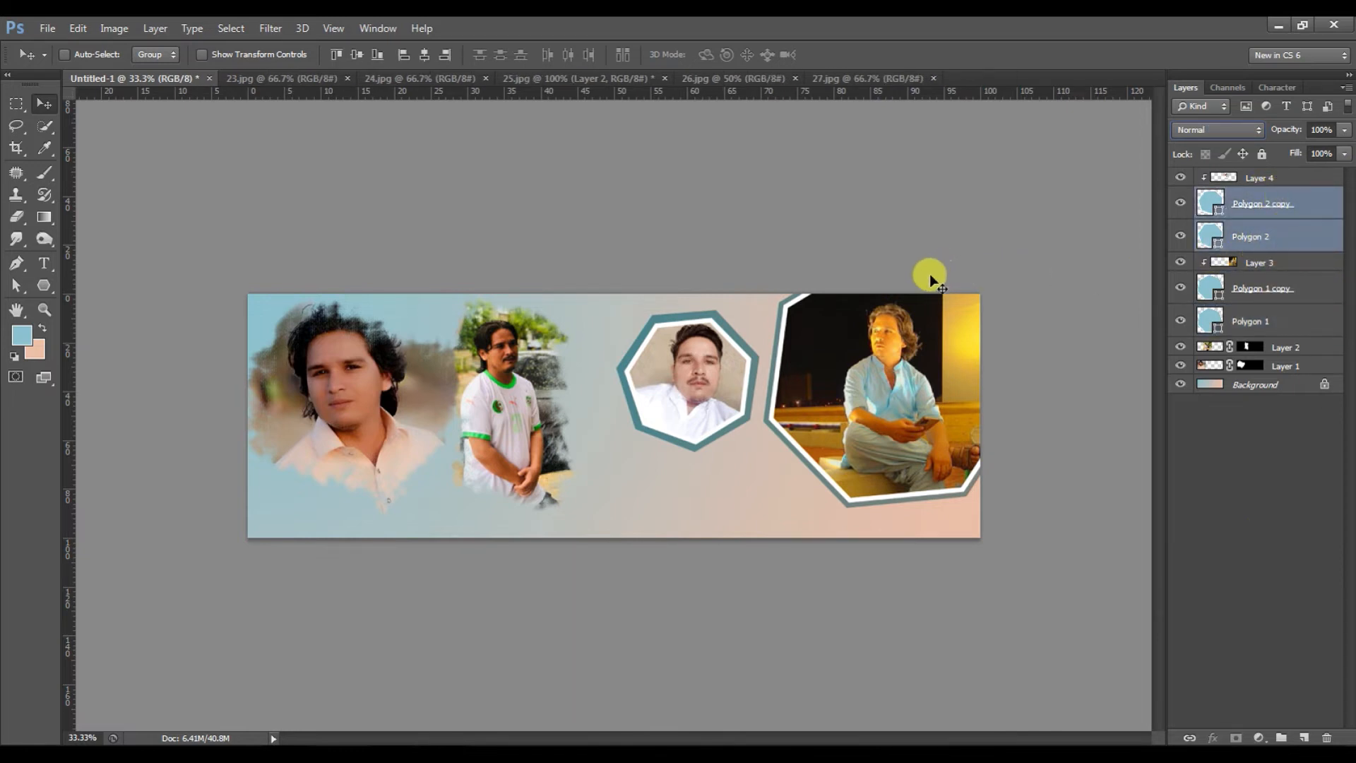
pyautogui.hotkey('ctrl', 'j')
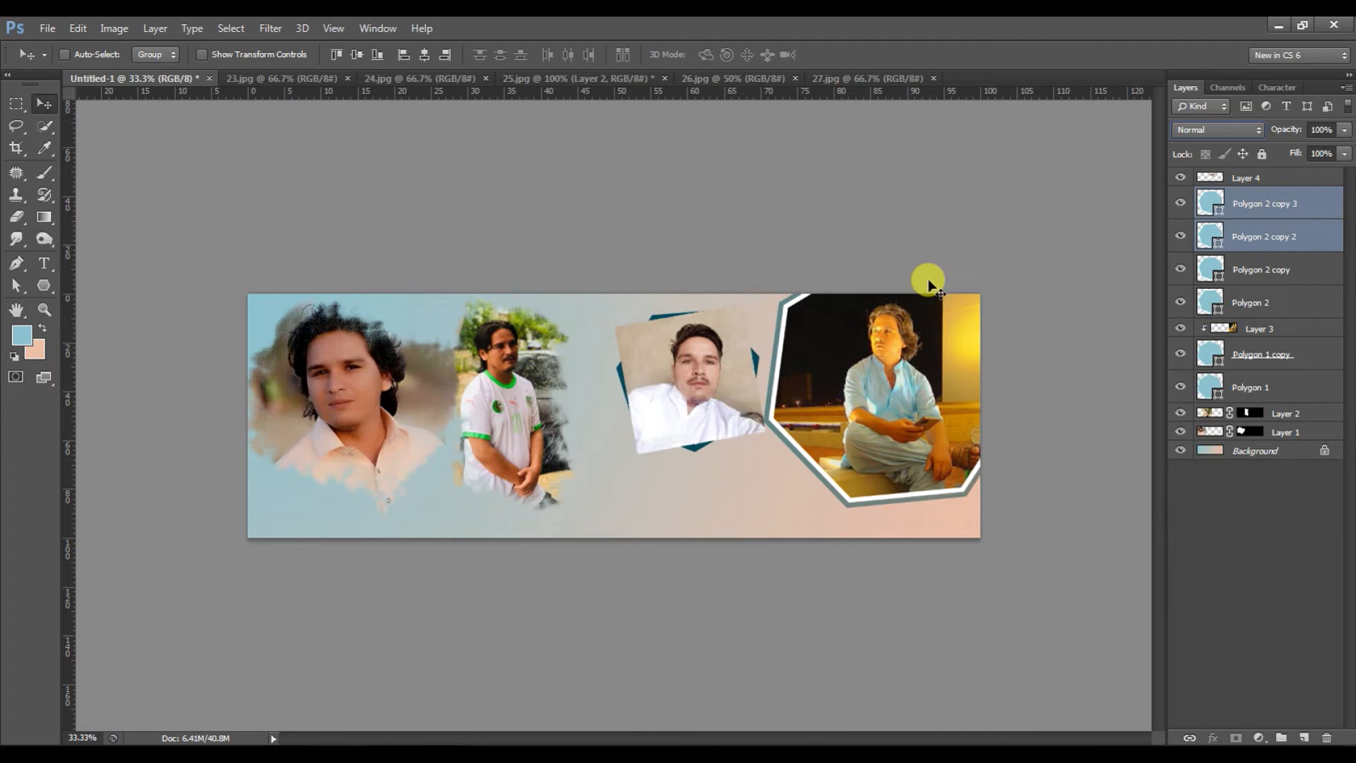
pyautogui.hotkey('ctrl', 't')
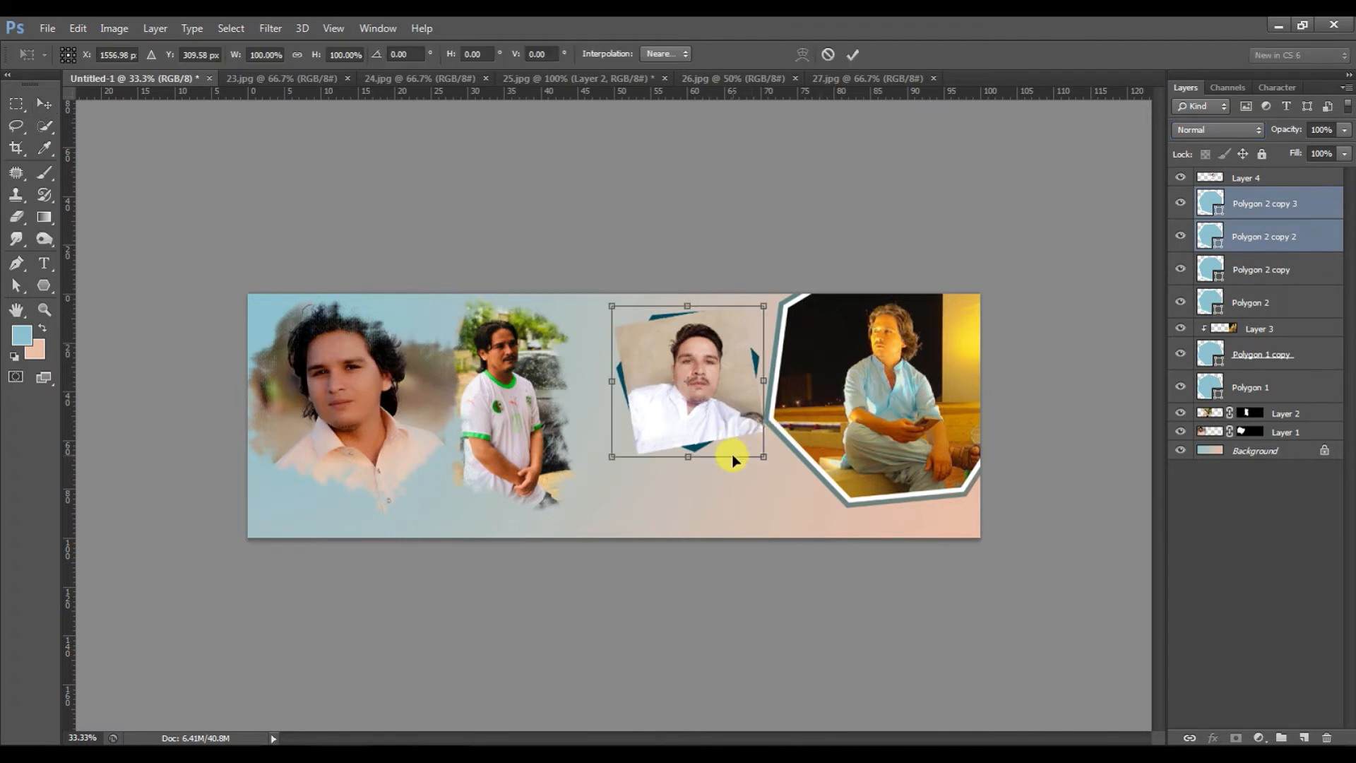
pyautogui.moveTo(745, 438); pyautogui.dragTo(819, 549)
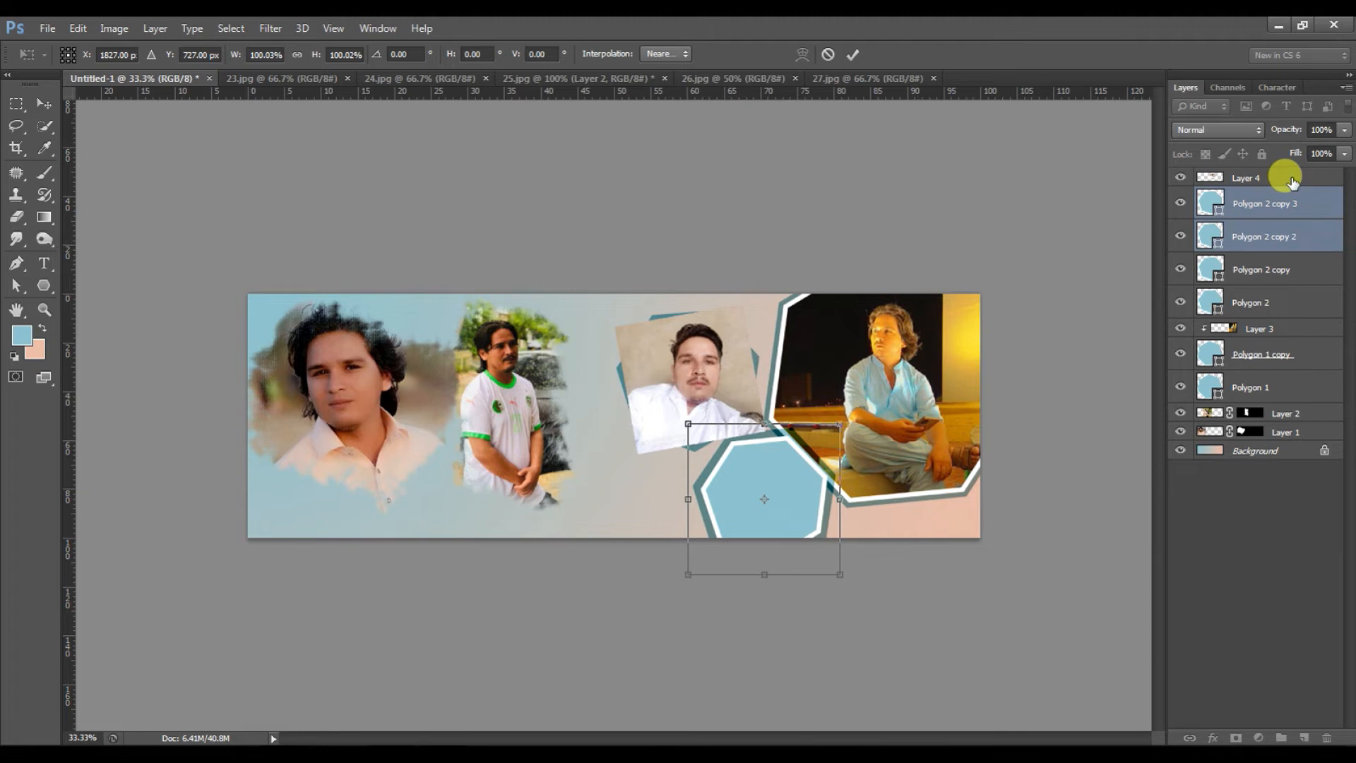
pyautogui.press('Return')
# Step: Move Layer 4 below the duplicated polygon layers and clip it to Polygon 2 copy again
pyautogui.click(1290, 182)
pyautogui.doubleClick(1290, 182)
pyautogui.click(1237, 334)
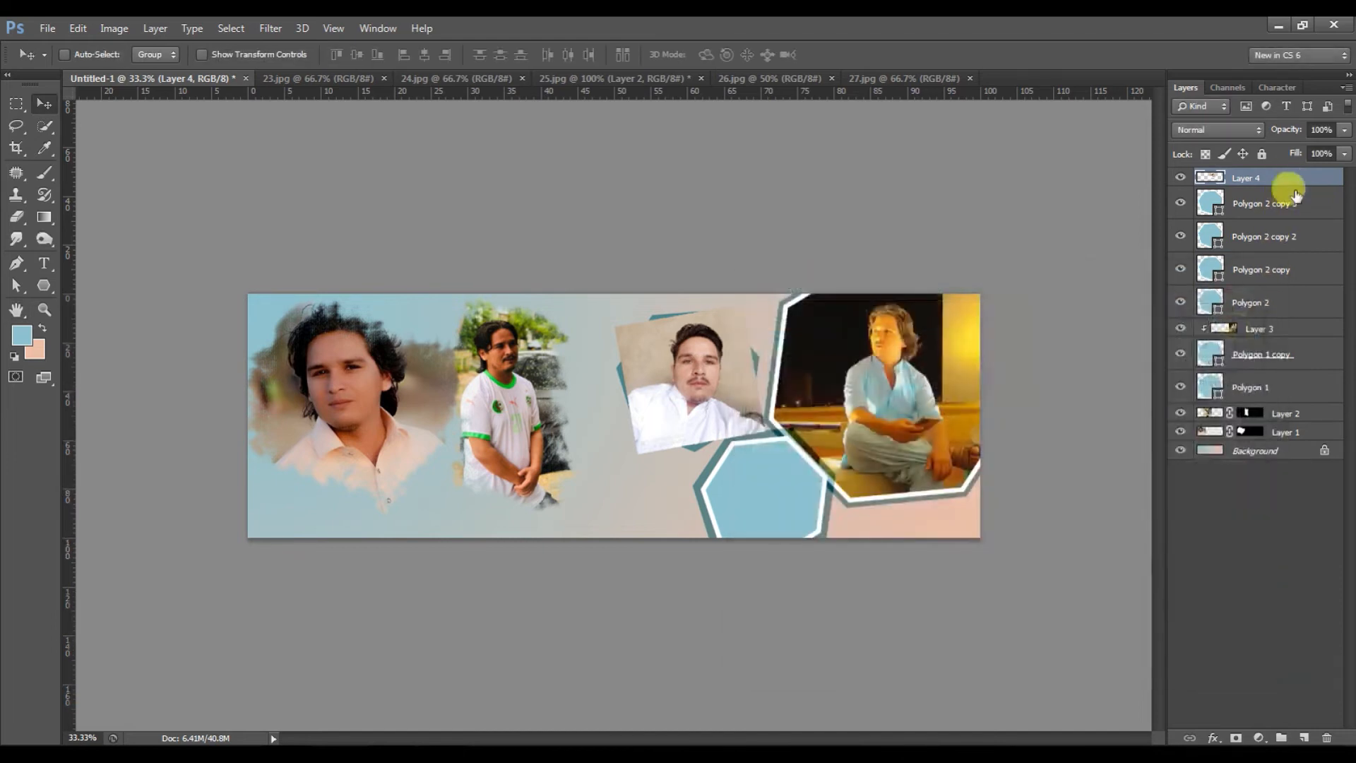
pyautogui.moveTo(1286, 182); pyautogui.dragTo(1275, 256)
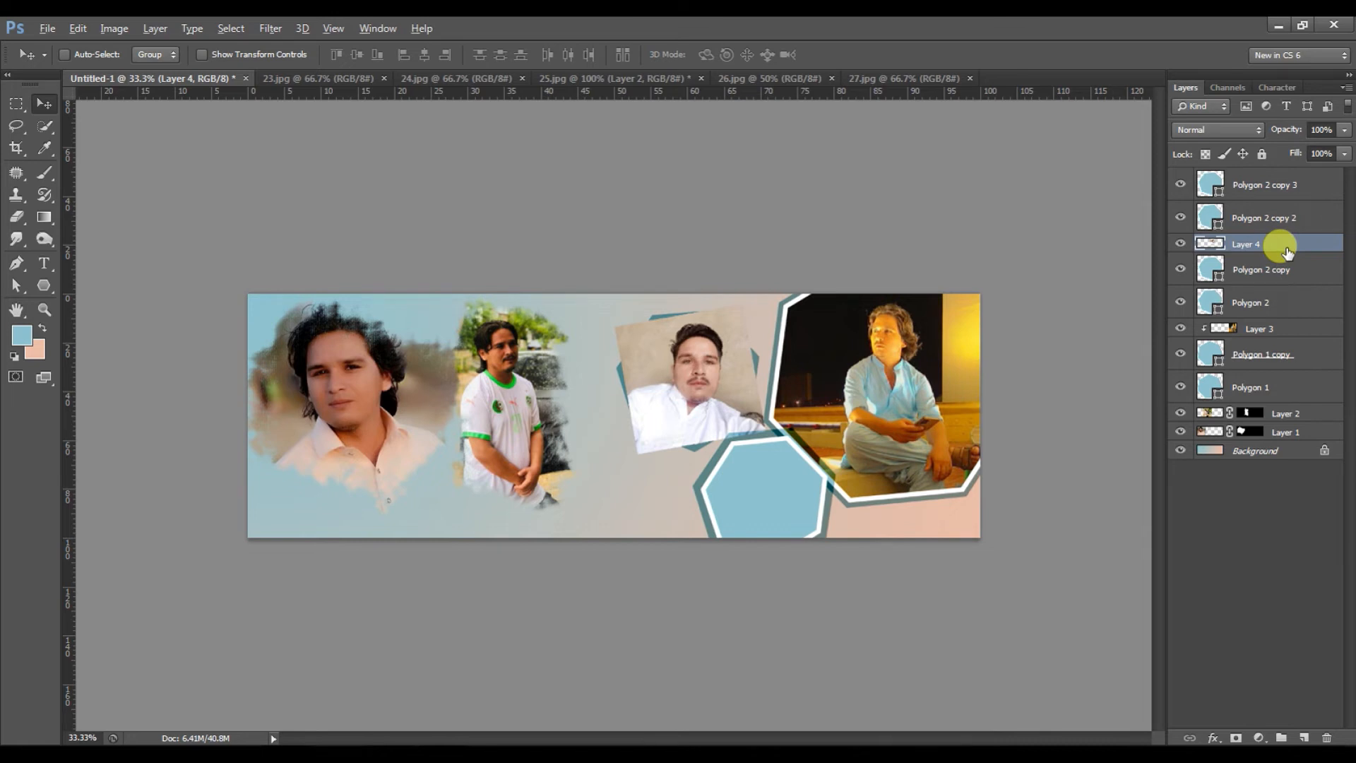
pyautogui.keyDown('alt'); pyautogui.click(1285, 256); pyautogui.keyUp('alt')
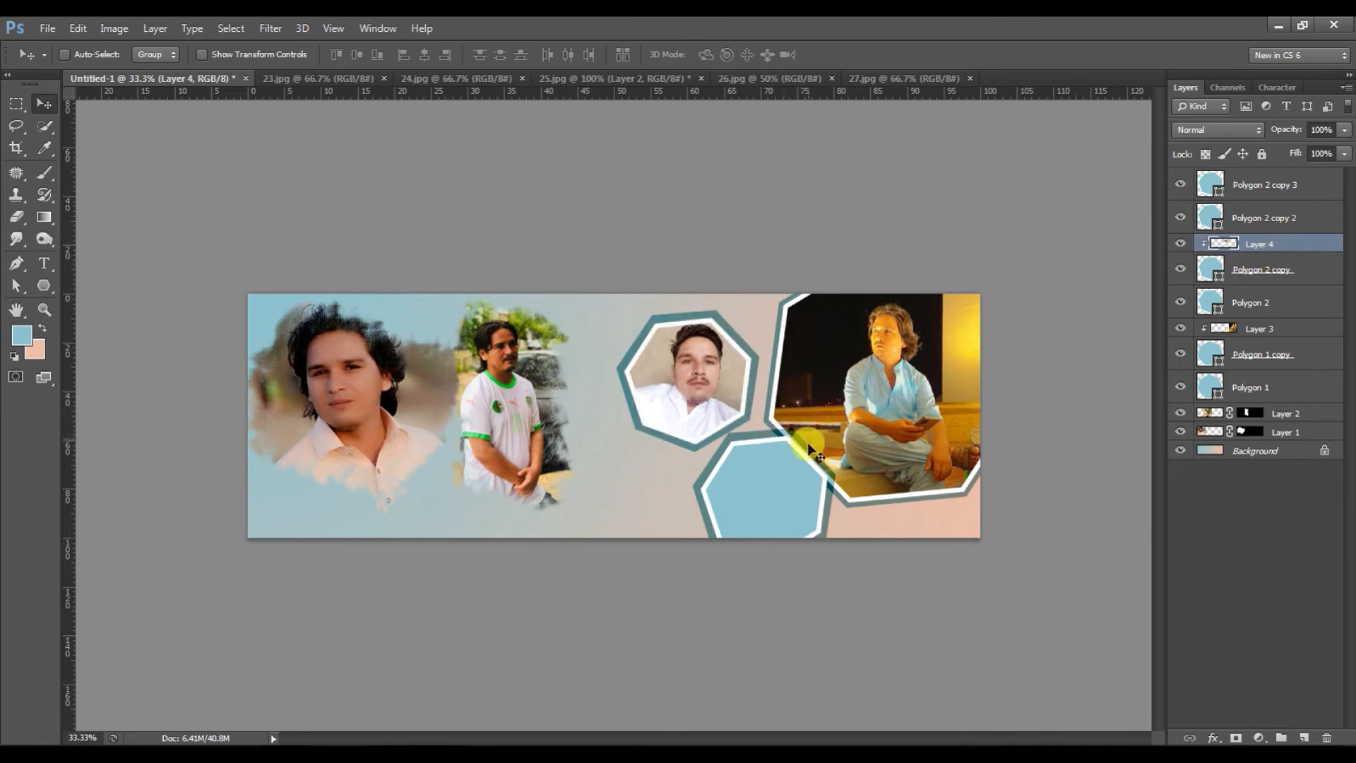
# Step: Scale the duplicated polygon pair to about 67%, rotate it about -25° and fit it into the space below the white-shirt portrait's frame
pyautogui.click(1277, 182)
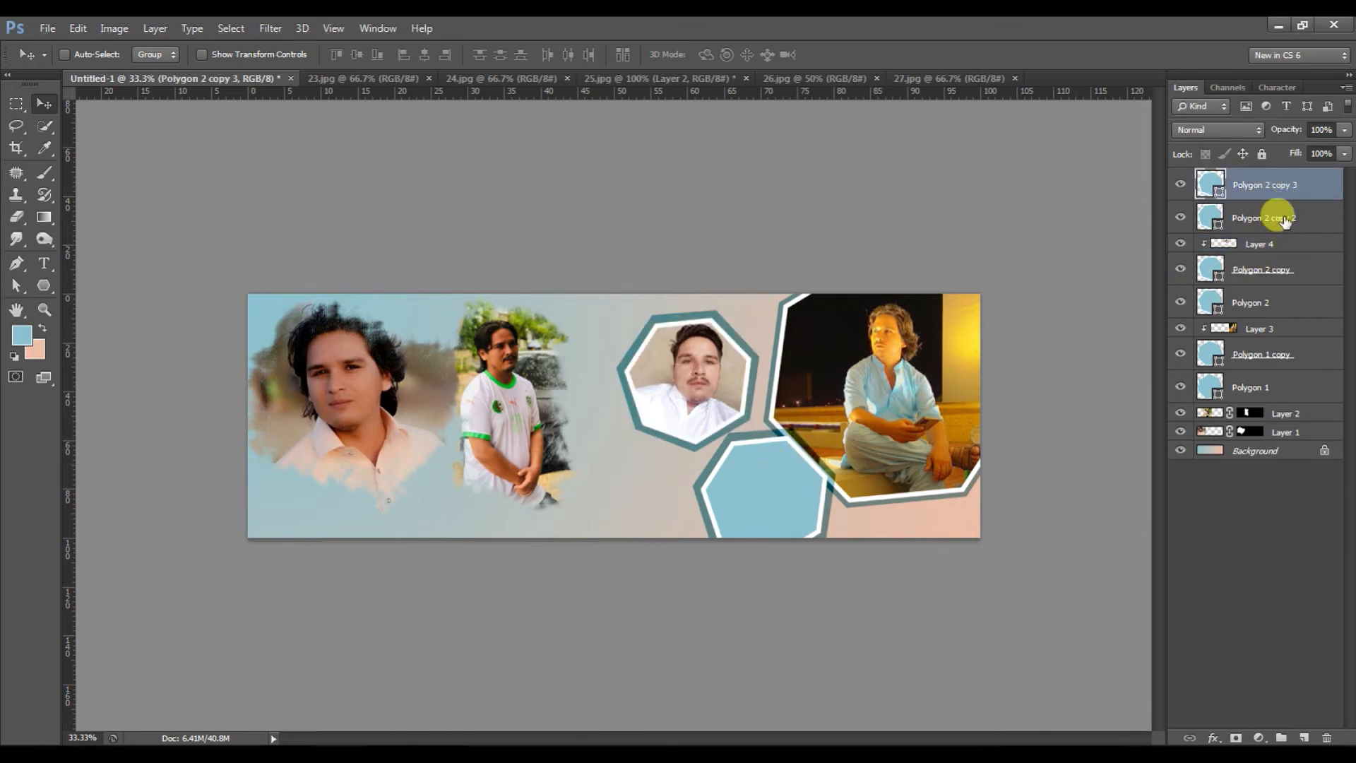
pyautogui.keyDown('shift'); pyautogui.click(1284, 220); pyautogui.keyUp('shift')
pyautogui.hotkey('ctrl', 't')
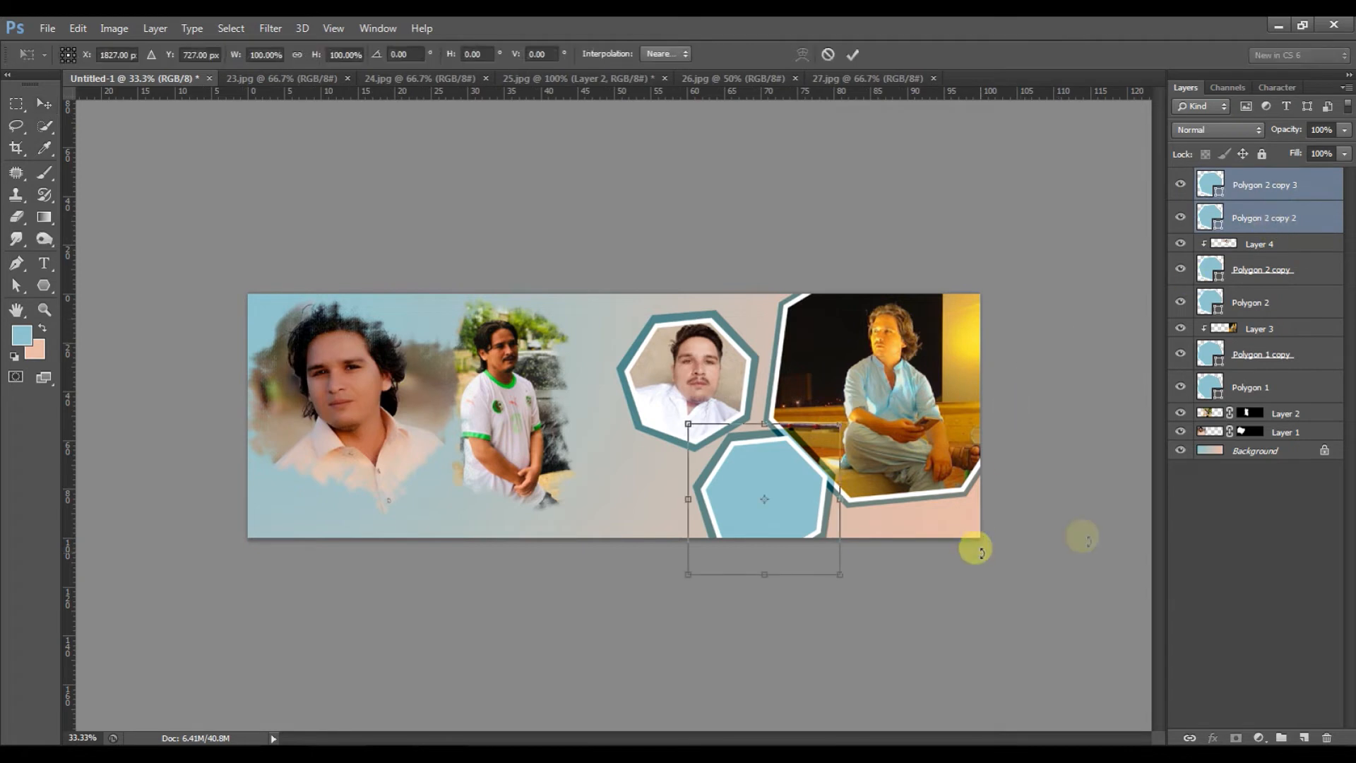
pyautogui.moveTo(850, 593); pyautogui.dragTo(773, 503)
pyautogui.moveTo(853, 516); pyautogui.dragTo(789, 502)
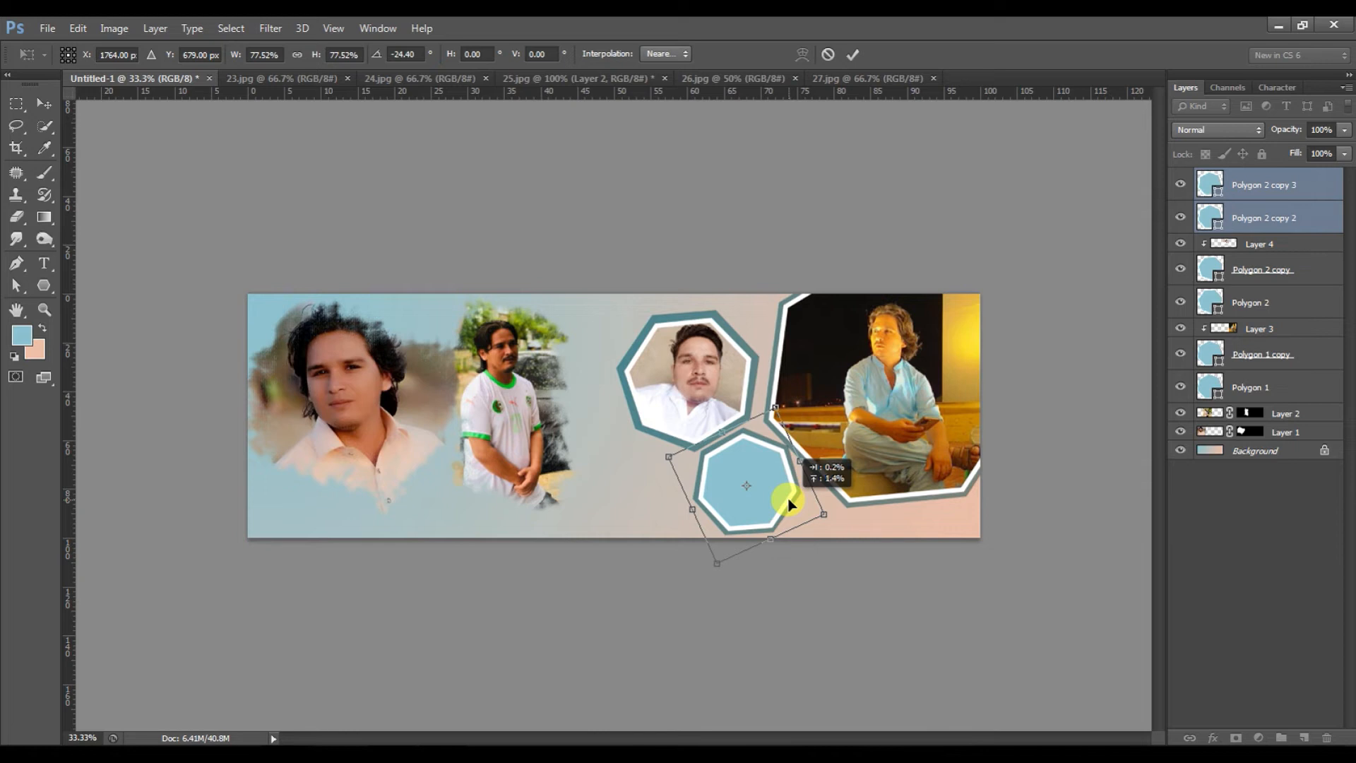
pyautogui.moveTo(824, 514); pyautogui.dragTo(818, 511)
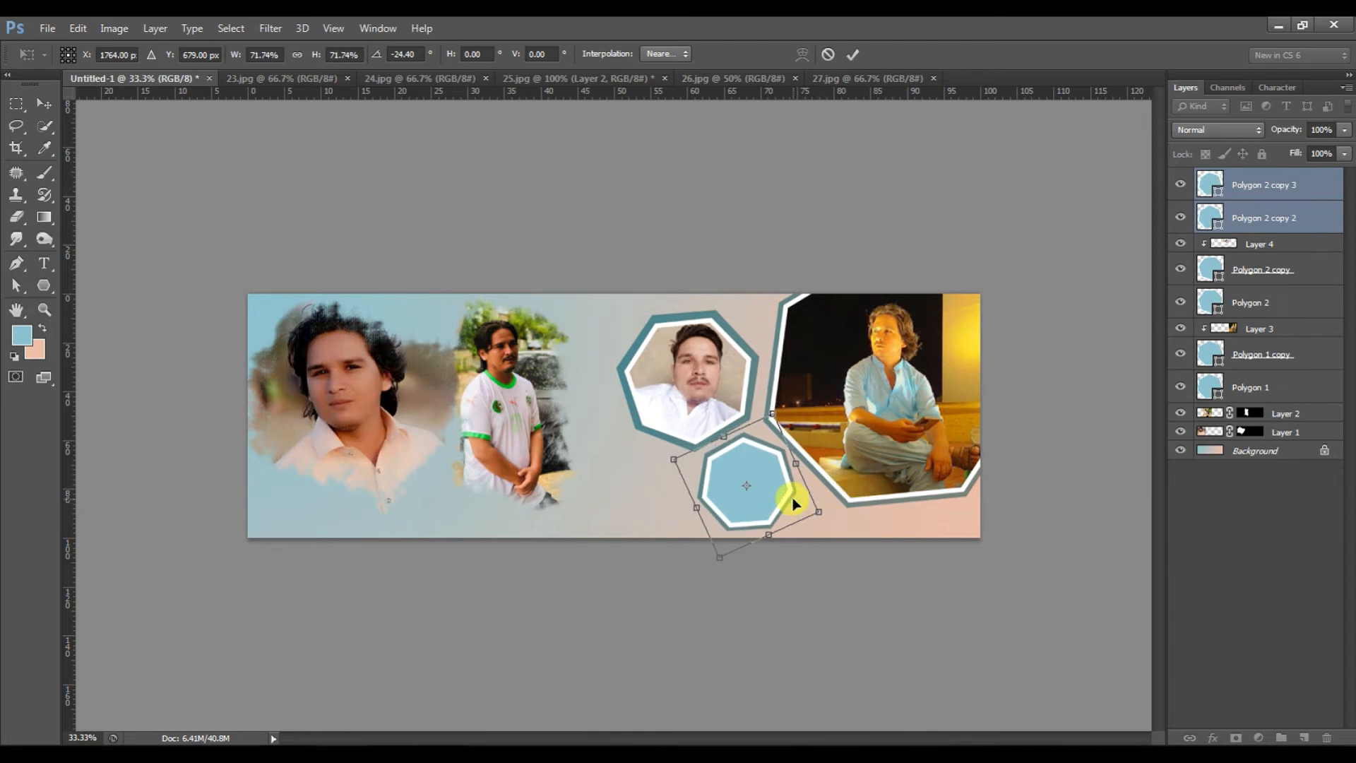
pyautogui.moveTo(795, 503); pyautogui.dragTo(833, 512)
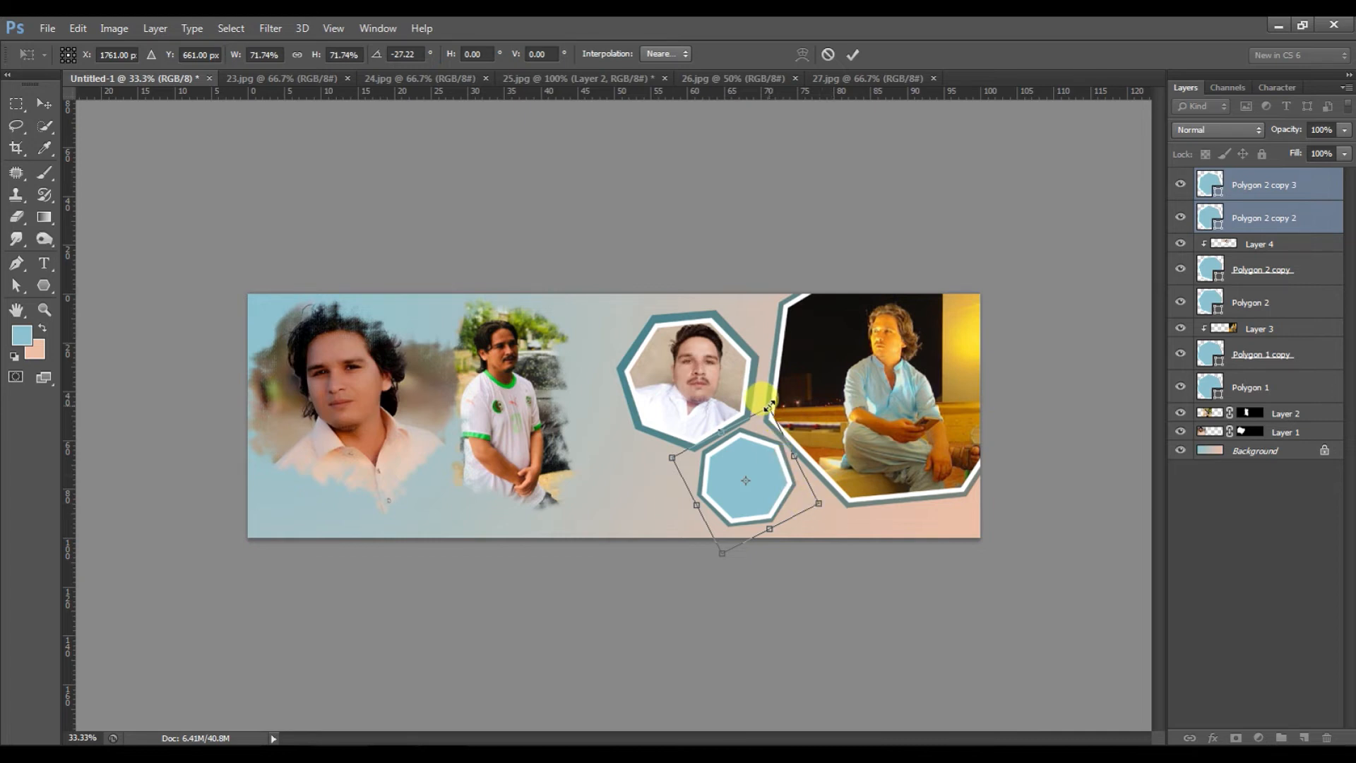
pyautogui.moveTo(768, 407); pyautogui.dragTo(767, 412)
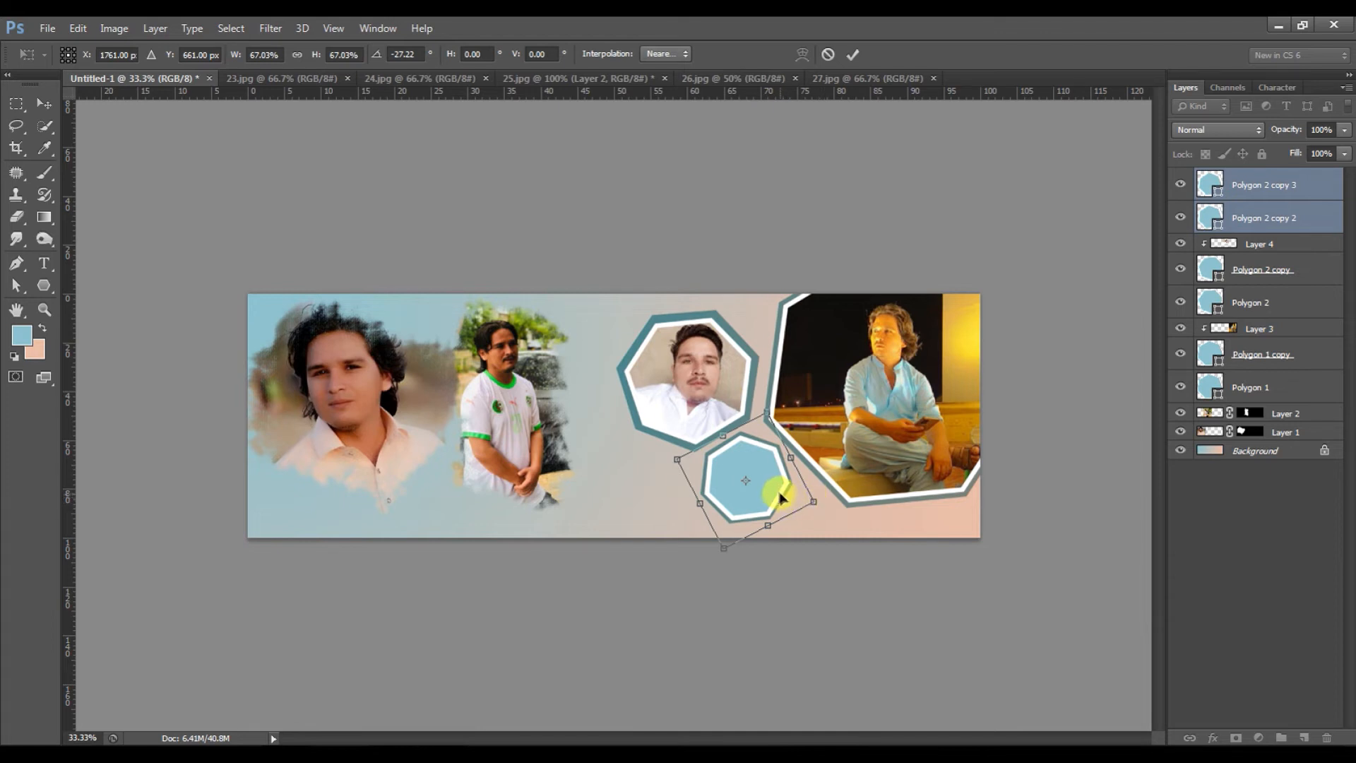
pyautogui.moveTo(772, 490); pyautogui.dragTo(772, 487)
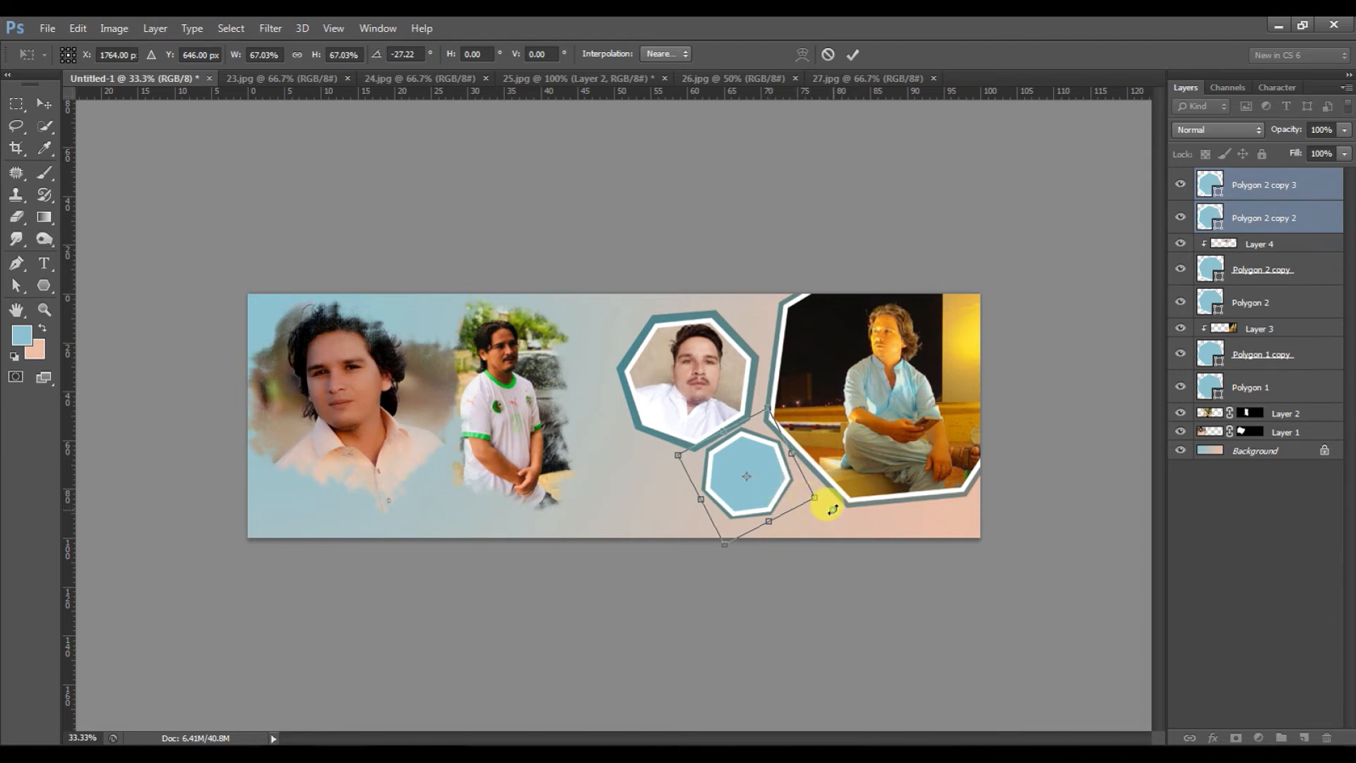
pyautogui.moveTo(830, 511); pyautogui.dragTo(830, 512)
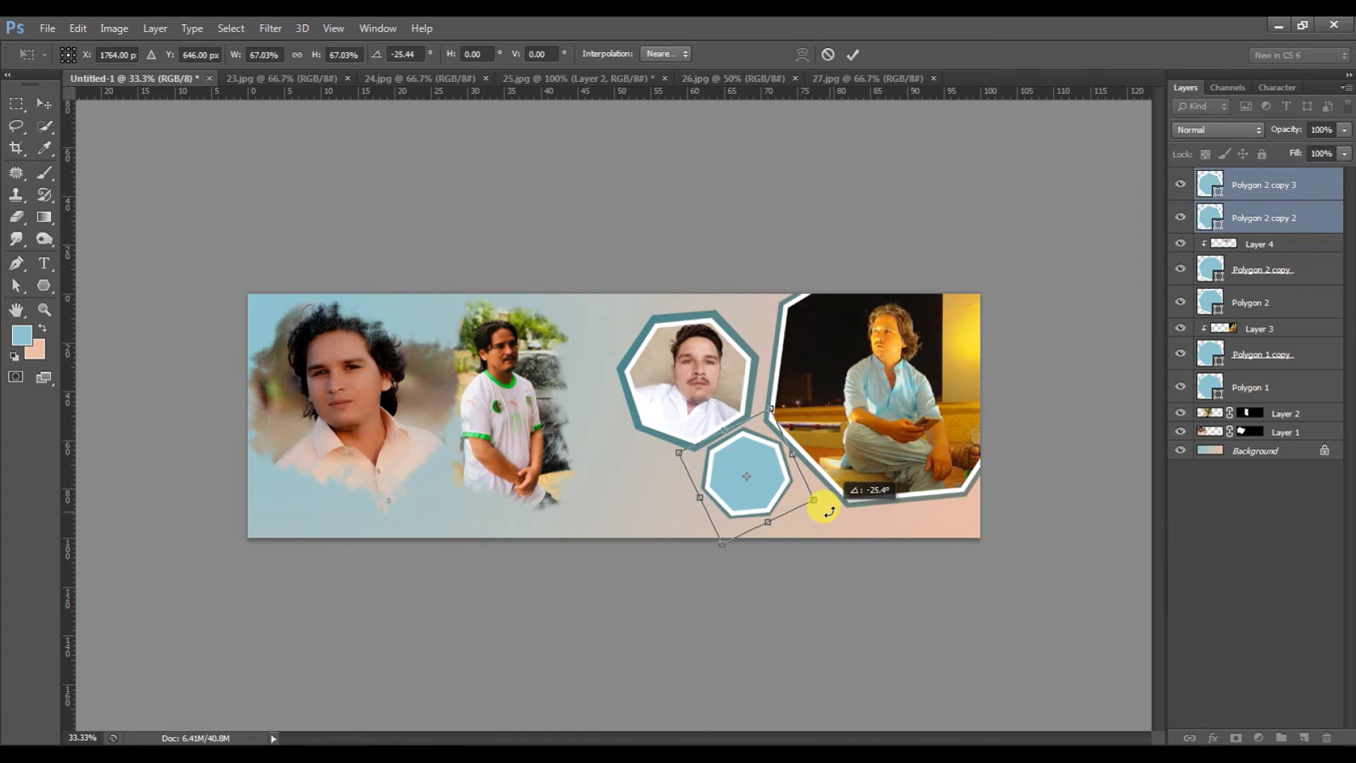
pyautogui.moveTo(774, 479); pyautogui.dragTo(764, 488)
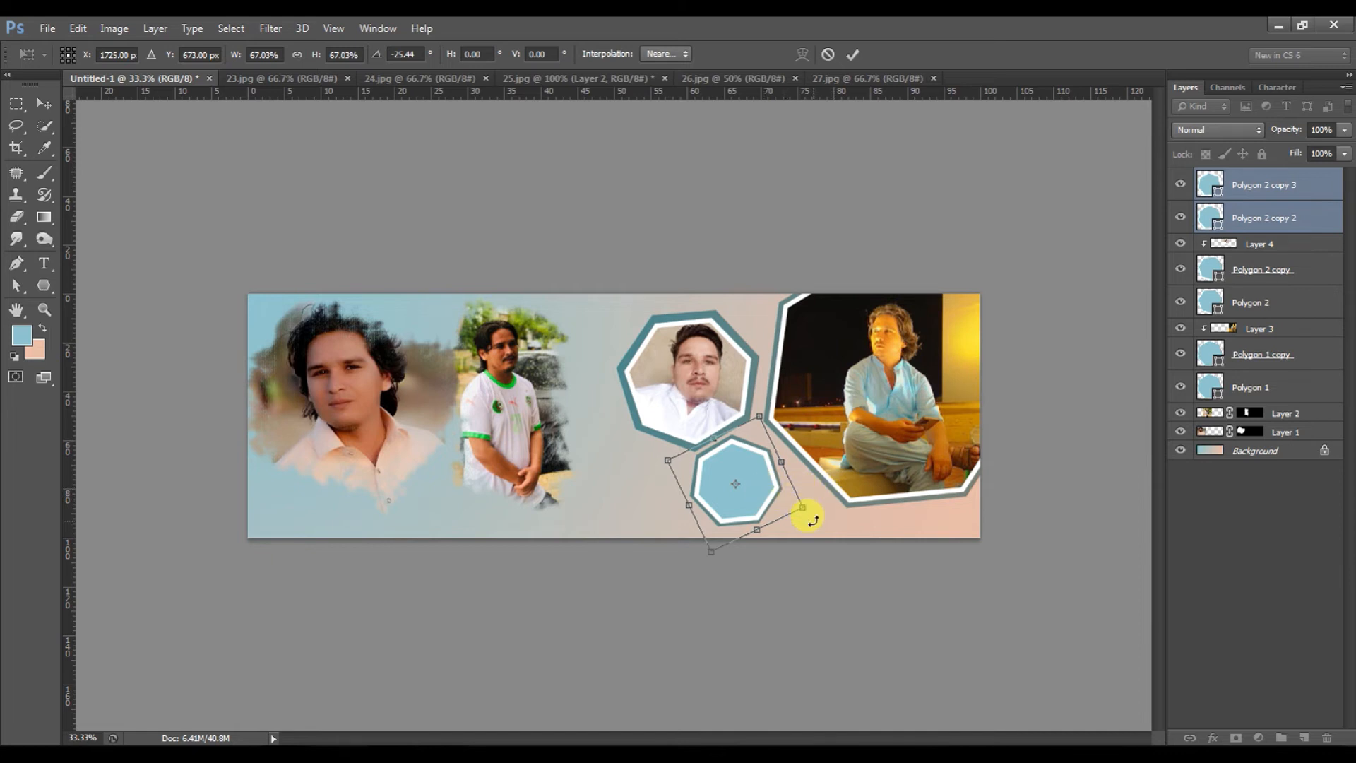
pyautogui.moveTo(814, 521); pyautogui.dragTo(751, 503)
pyautogui.press('Return')
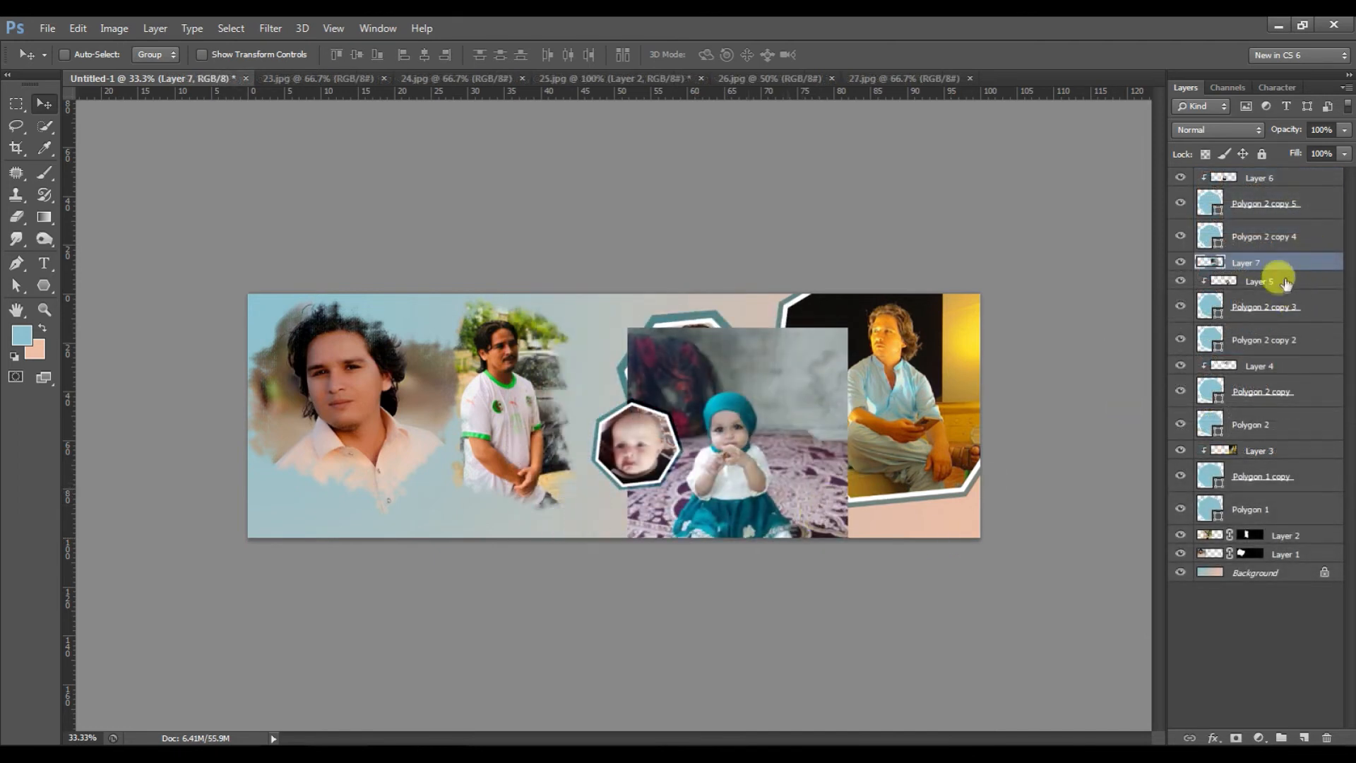
# Step: Move Layer 7's baby photo below Layer 5 so it is clipped to Polygon 2 copy 3
pyautogui.moveTo(1270, 267); pyautogui.dragTo(1271, 283)
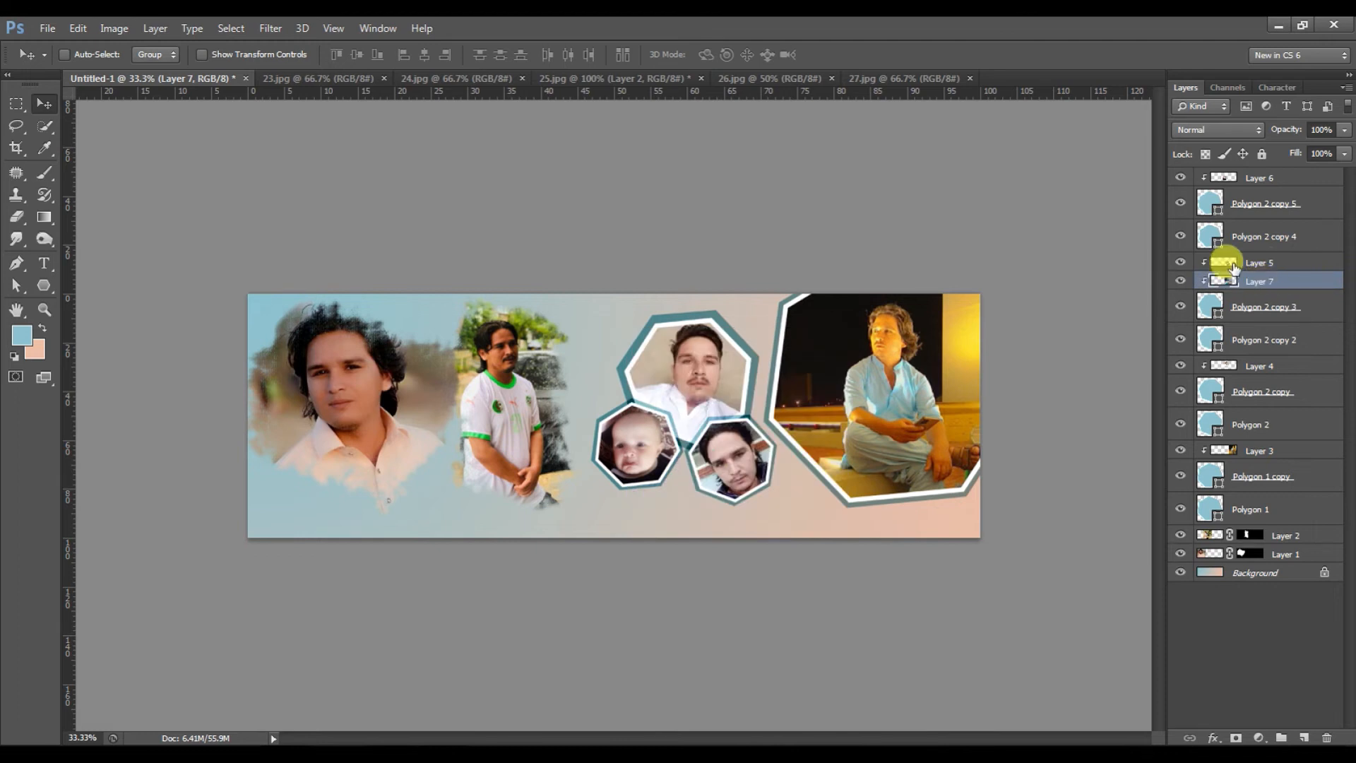
# Step: Hide Layer 5, scale Layer 7's baby photo to about 89% and centre its face in the lower frame, and delete Layer 5
pyautogui.click(1180, 262)
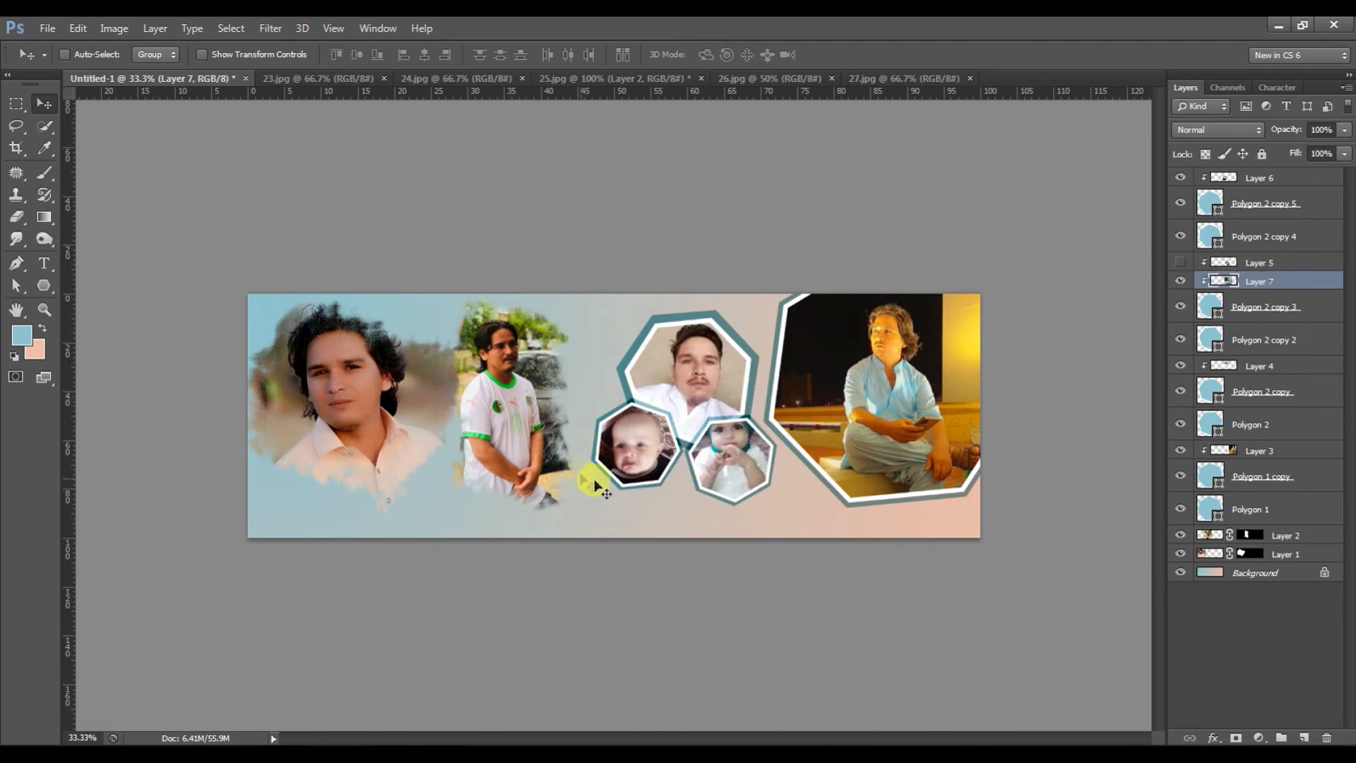
pyautogui.moveTo(729, 459)
pyautogui.mouseDown()
pyautogui.moveTo(737, 493)
pyautogui.moveTo(735, 479)
pyautogui.mouseUp()
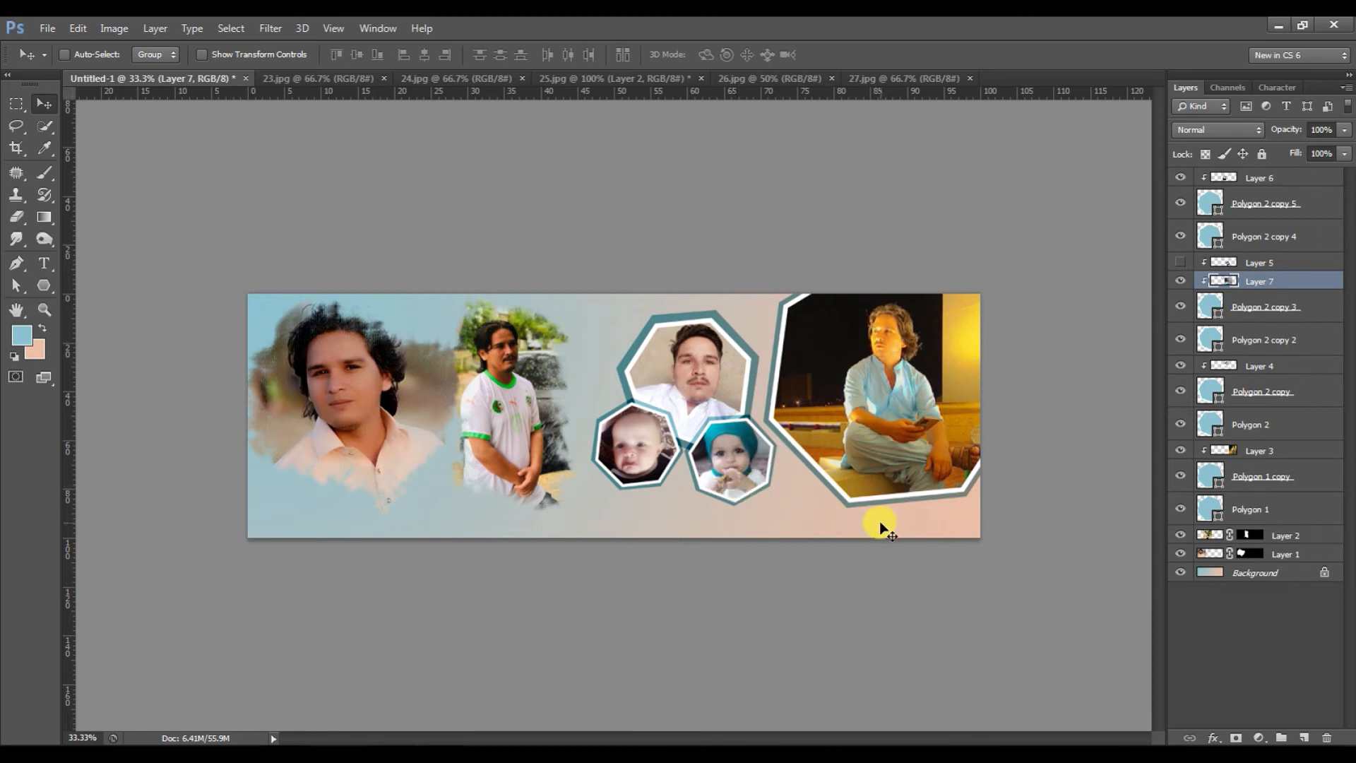
pyautogui.hotkey('ctrl', 't')
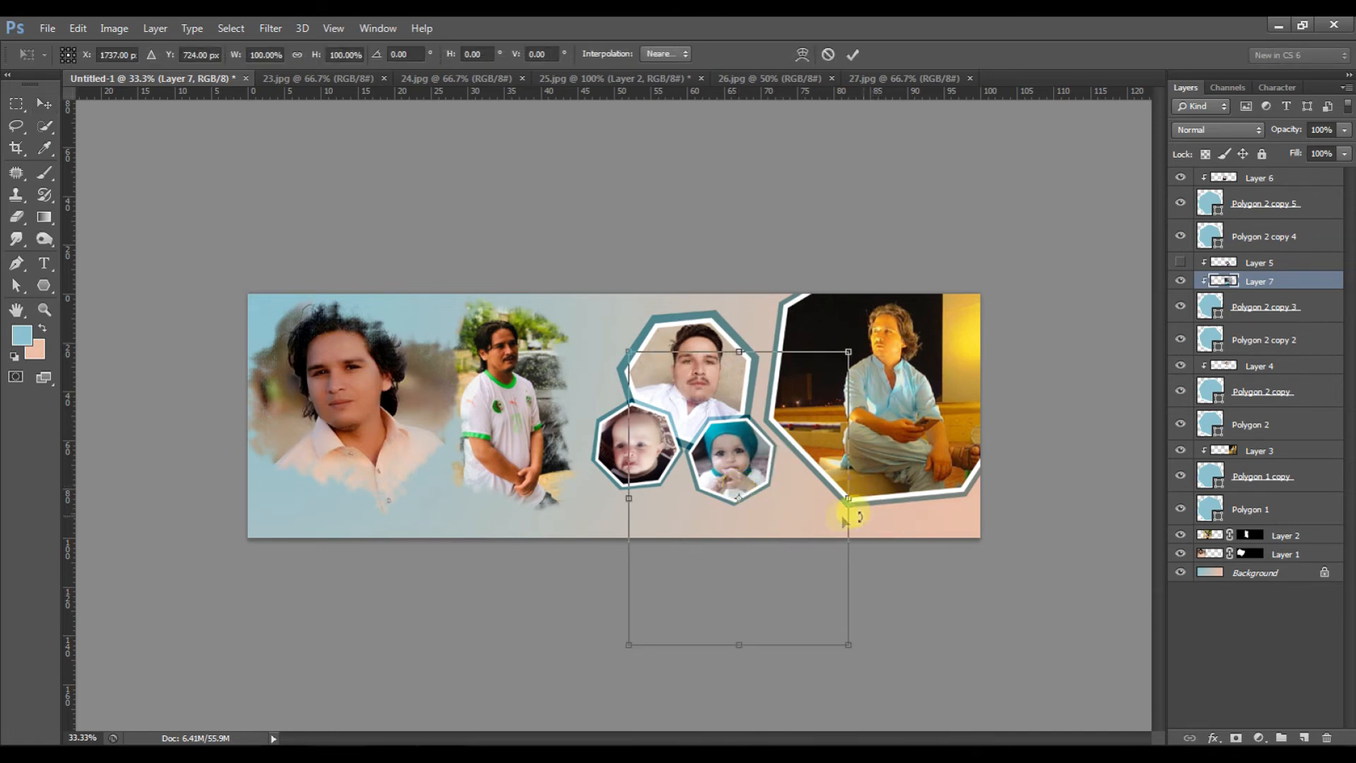
pyautogui.moveTo(848, 351); pyautogui.dragTo(838, 368)
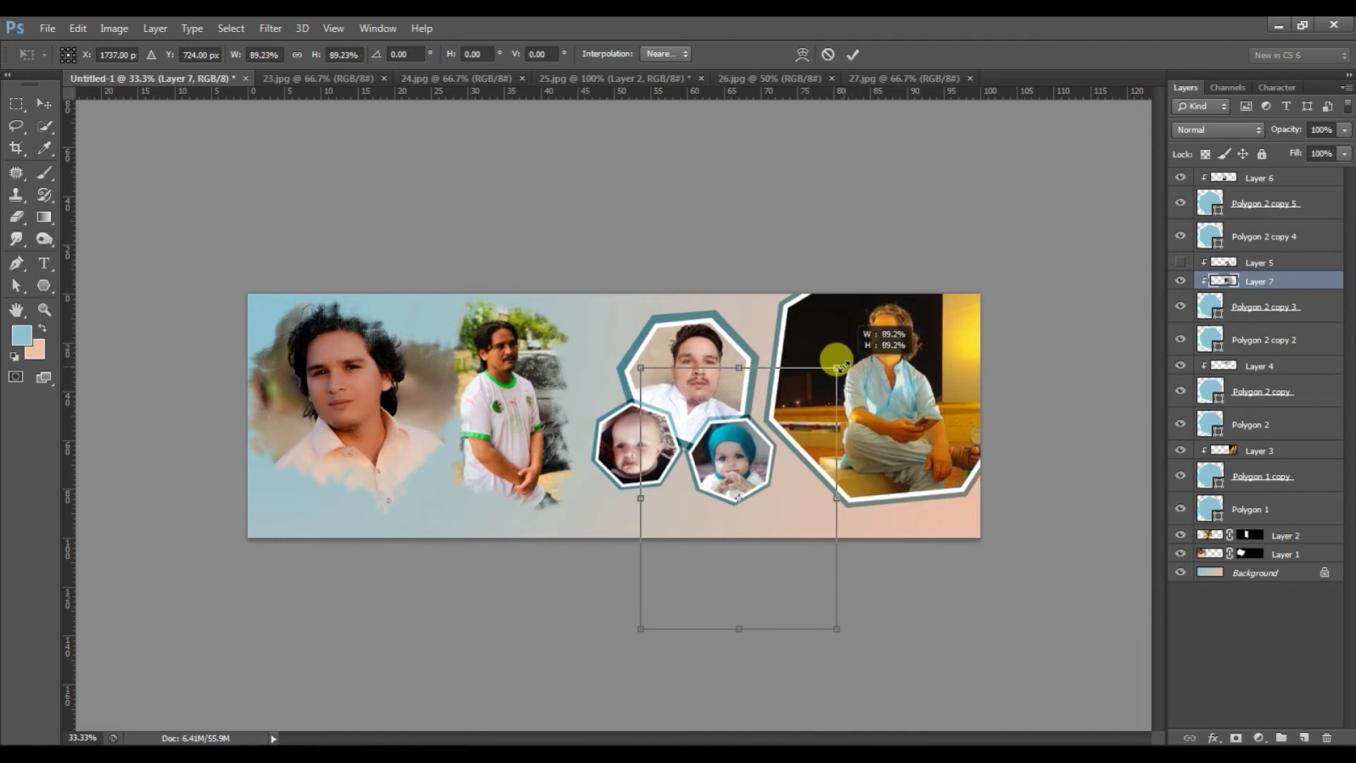
pyautogui.moveTo(791, 475); pyautogui.dragTo(790, 463)
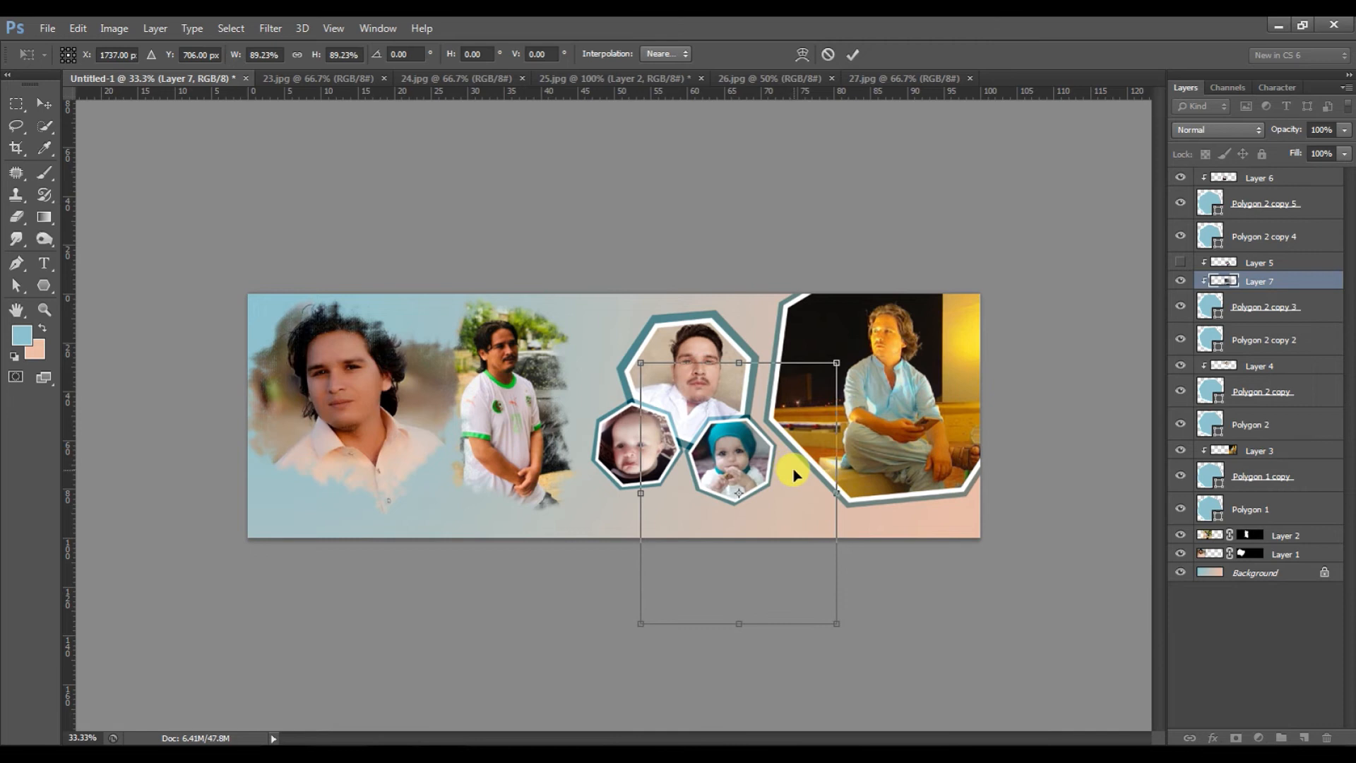
pyautogui.press('Return')
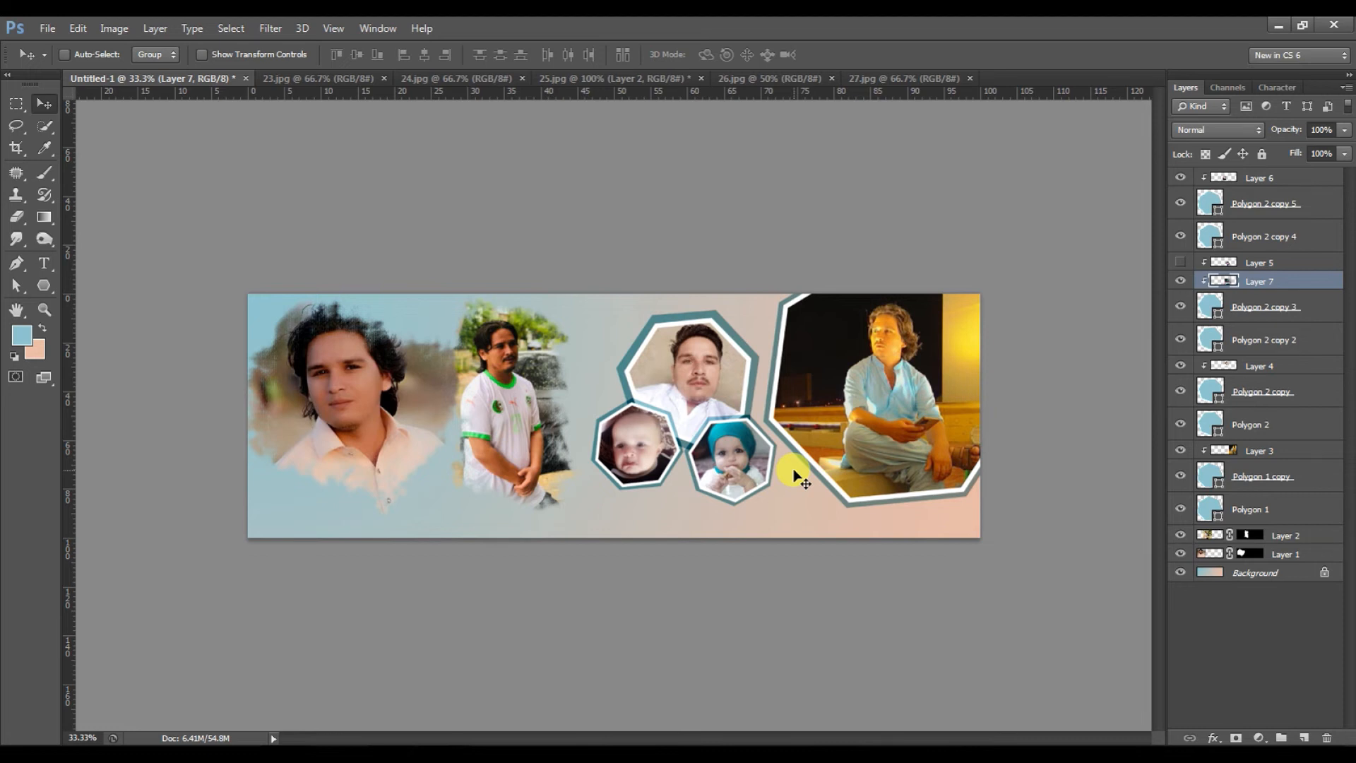
pyautogui.click(1301, 263)
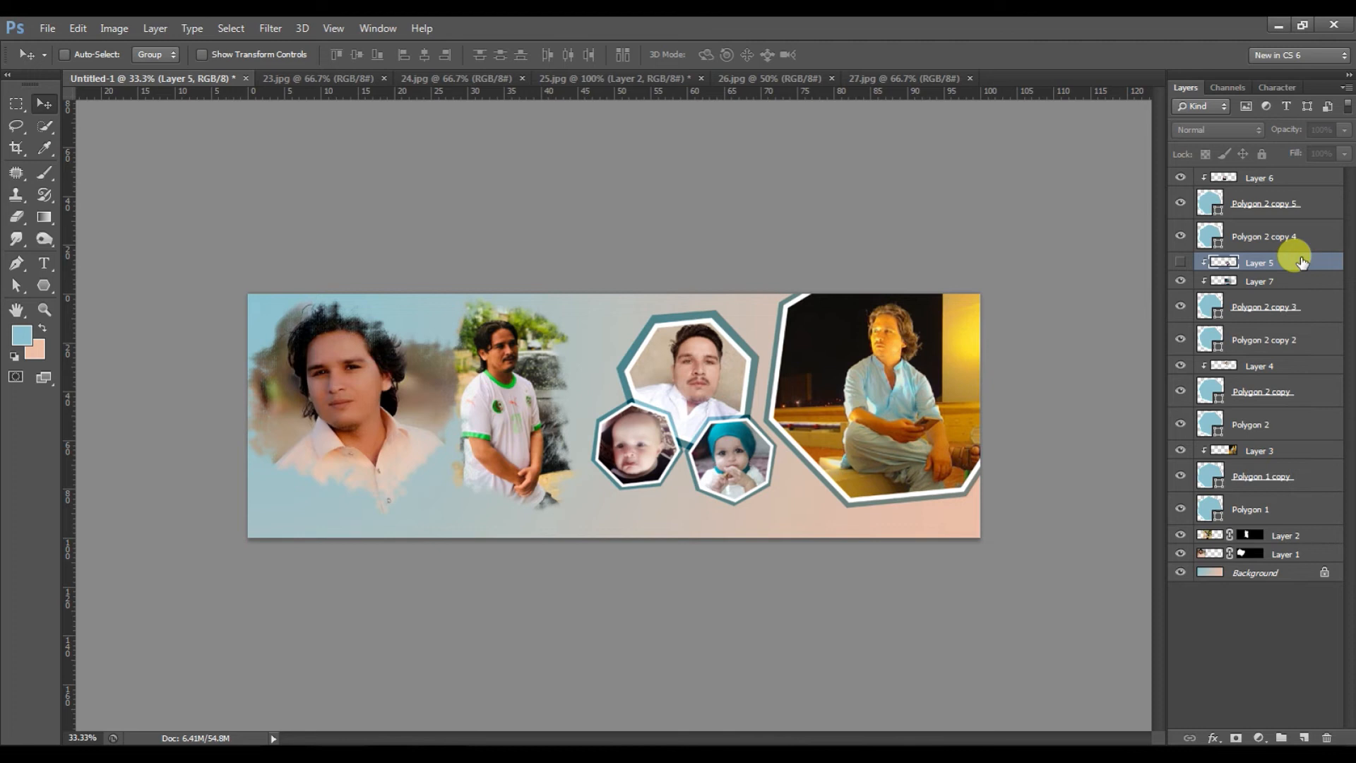
pyautogui.press('Delete')
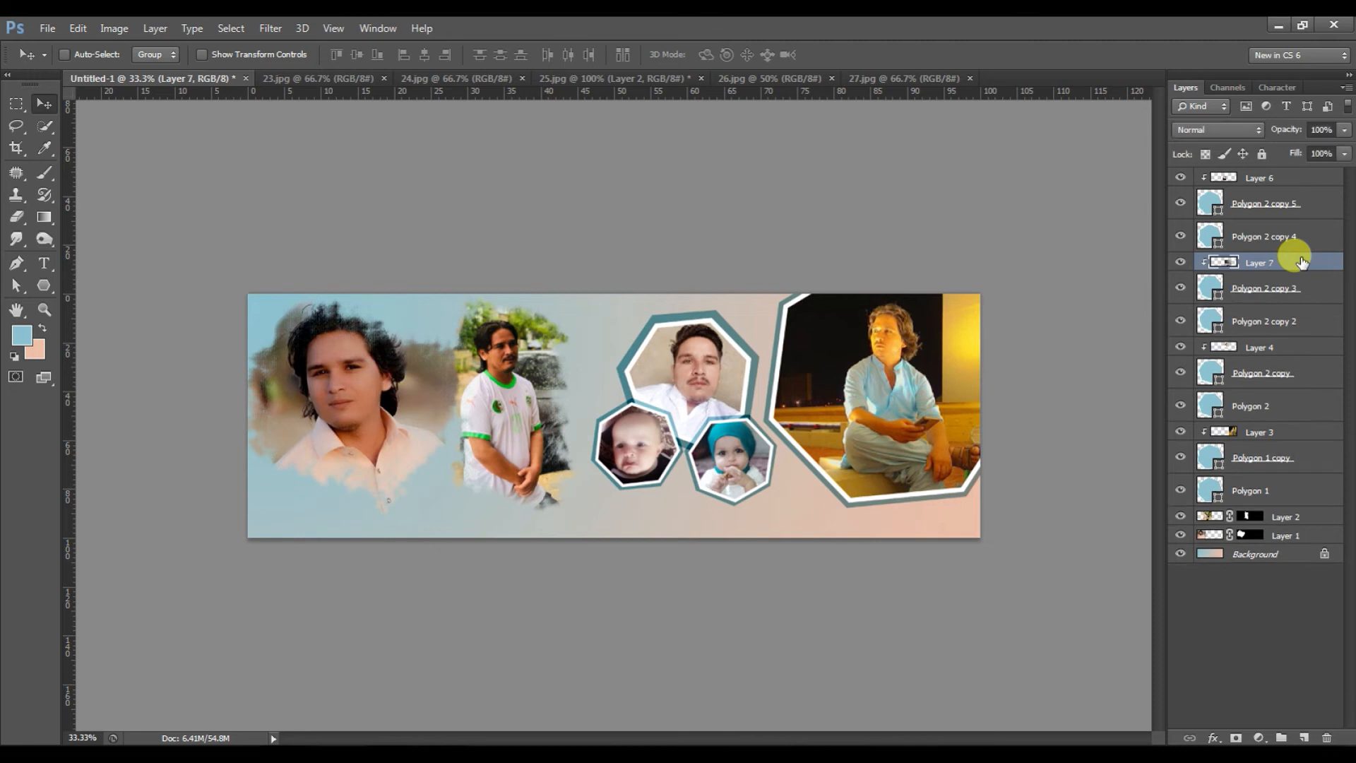
# Step: Transform all layers from Layer 6 down to Polygon 2 together, scaling the photo cluster to about 83% and placing it beside the large frame
pyautogui.click(1312, 176)
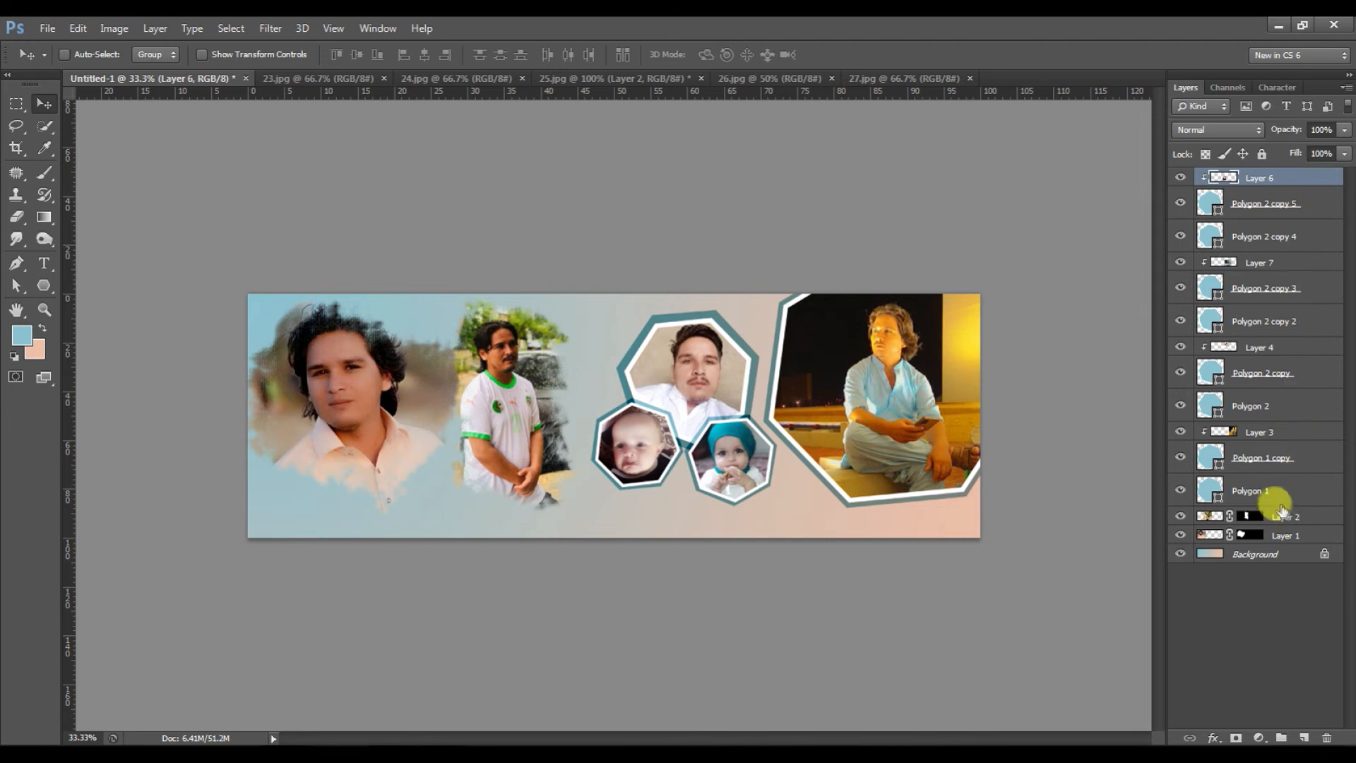
pyautogui.keyDown('alt'); pyautogui.click(1204, 422); pyautogui.keyUp('alt')
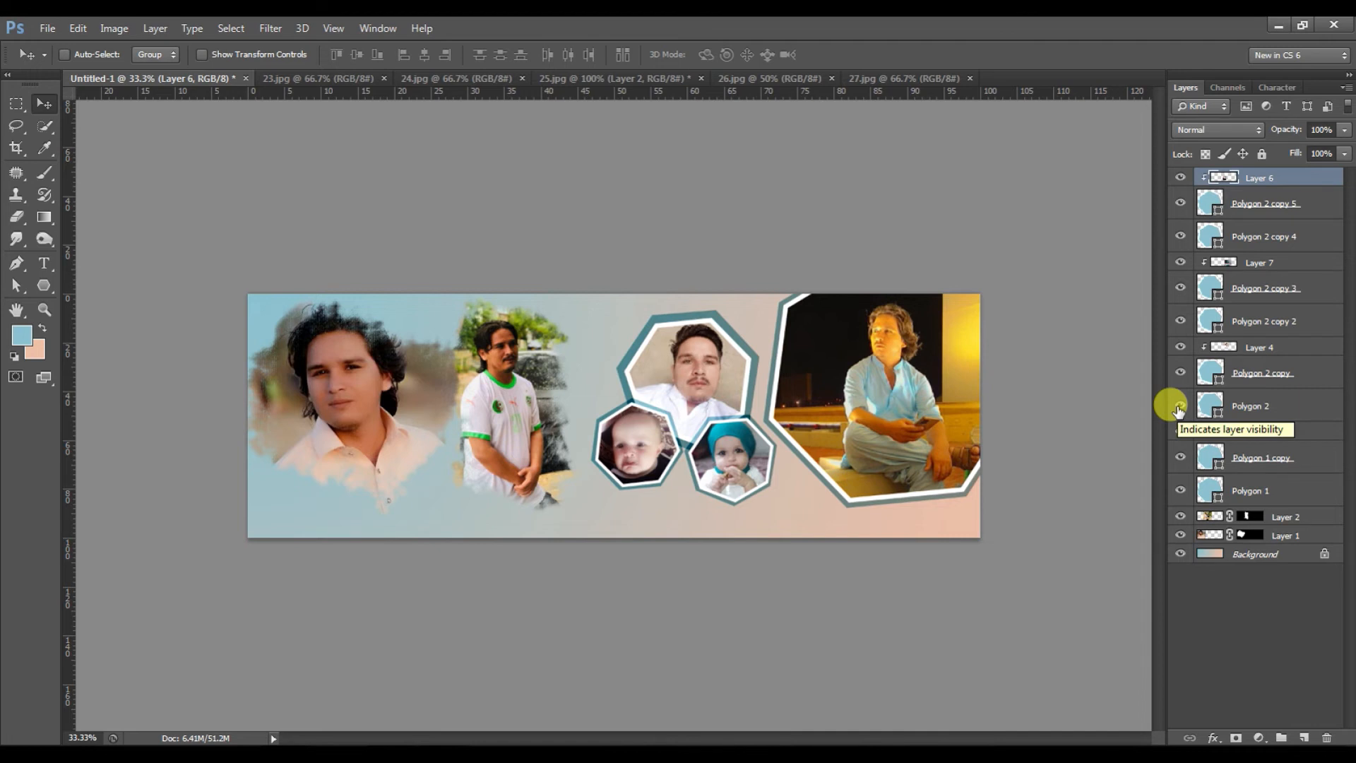
pyautogui.keyDown('shift'); pyautogui.click(1305, 406); pyautogui.keyUp('shift')
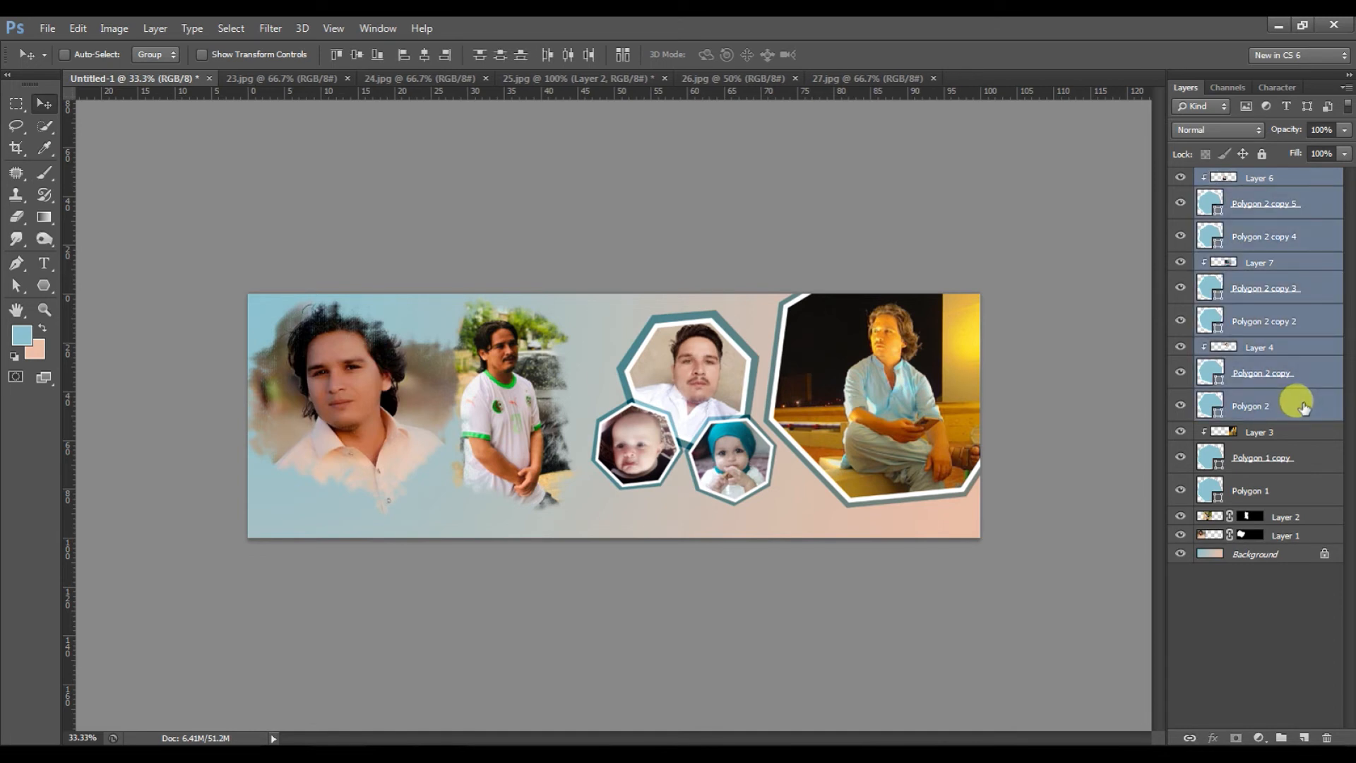
pyautogui.hotkey('ctrl', 't')
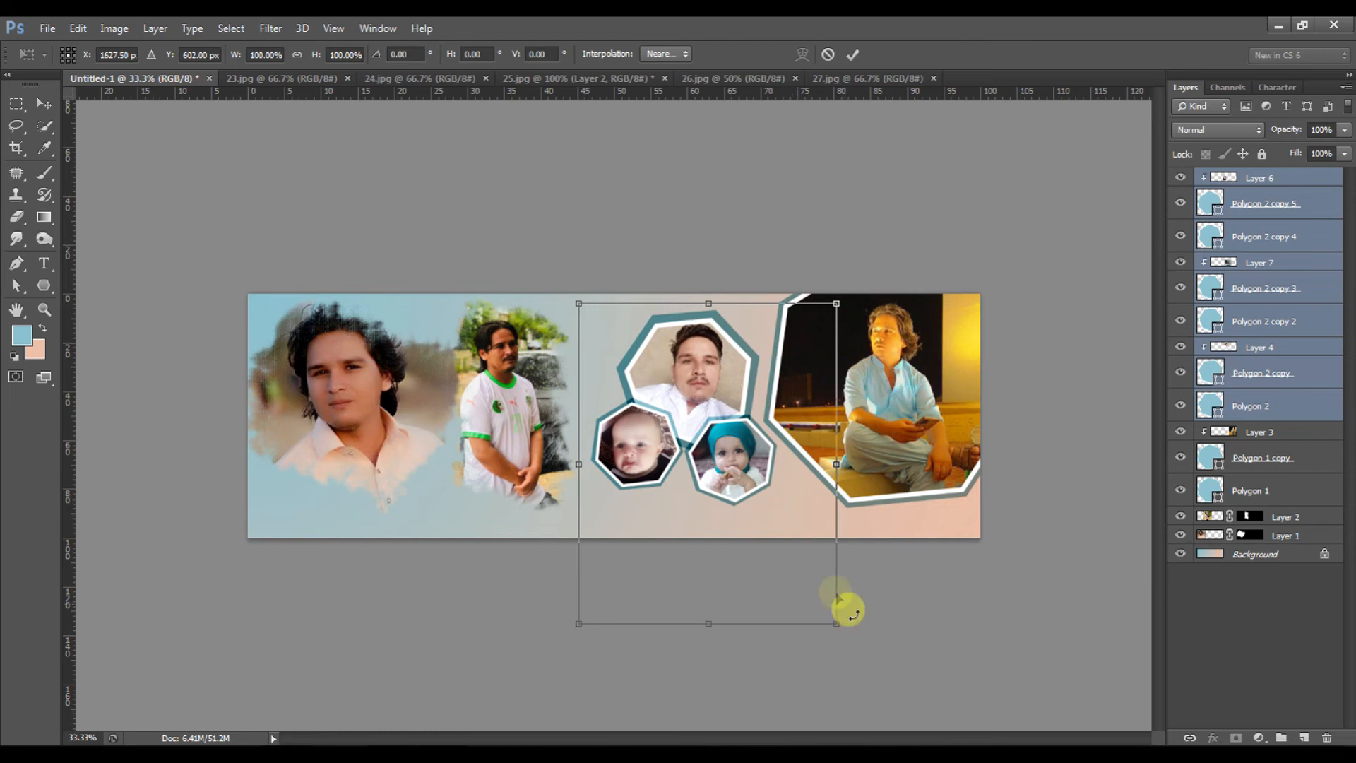
pyautogui.moveTo(830, 621)
pyautogui.mouseDown()
pyautogui.moveTo(799, 602)
pyautogui.moveTo(853, 630)
pyautogui.mouseUp()
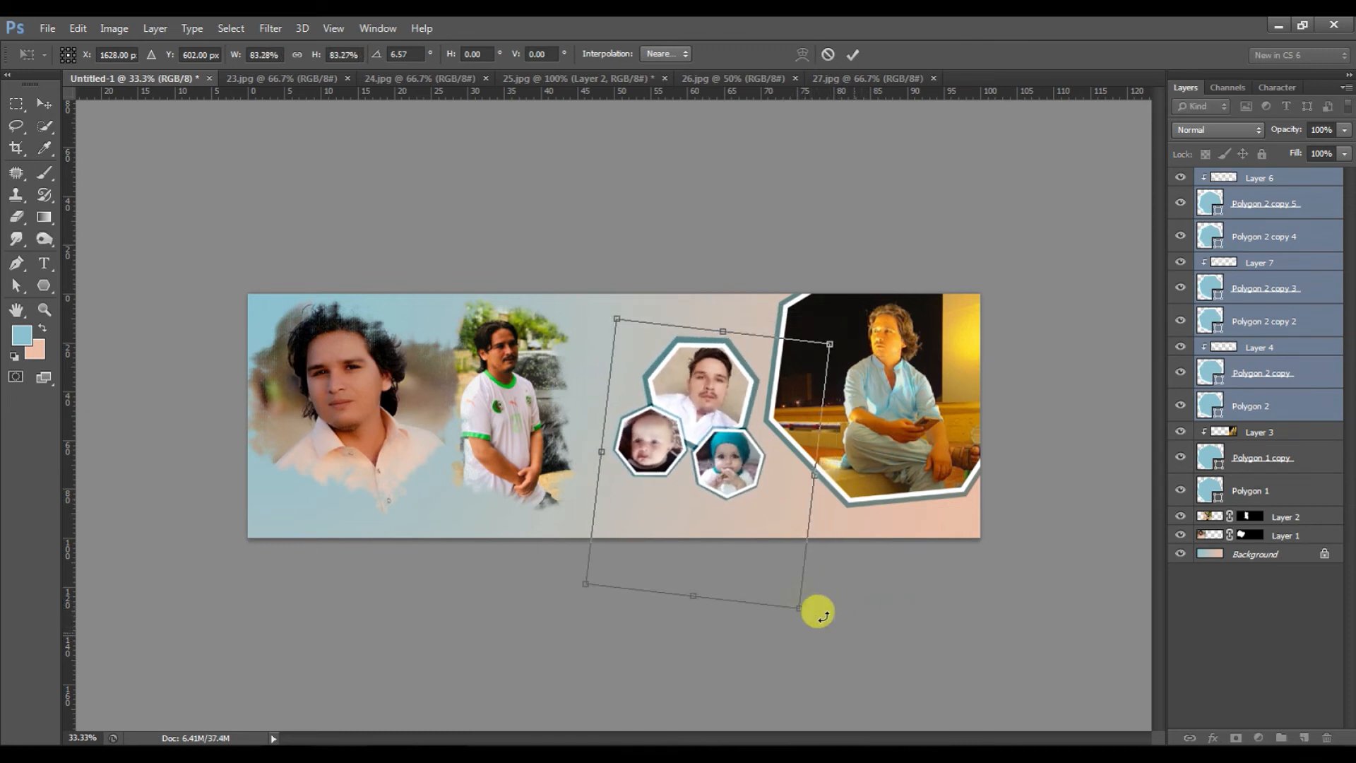
pyautogui.moveTo(798, 540); pyautogui.dragTo(811, 536)
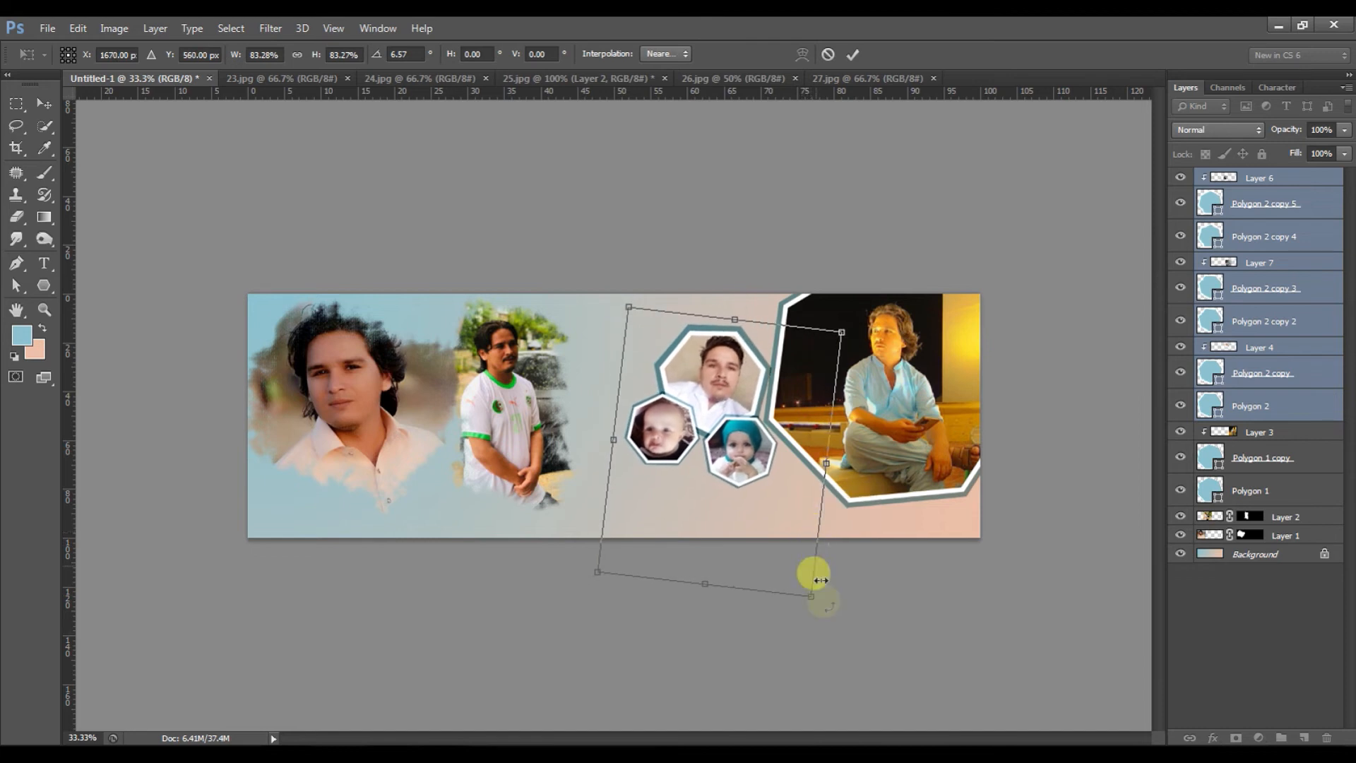
pyautogui.moveTo(826, 611); pyautogui.dragTo(836, 616)
pyautogui.moveTo(792, 564); pyautogui.dragTo(793, 563)
pyautogui.moveTo(819, 623); pyautogui.dragTo(833, 624)
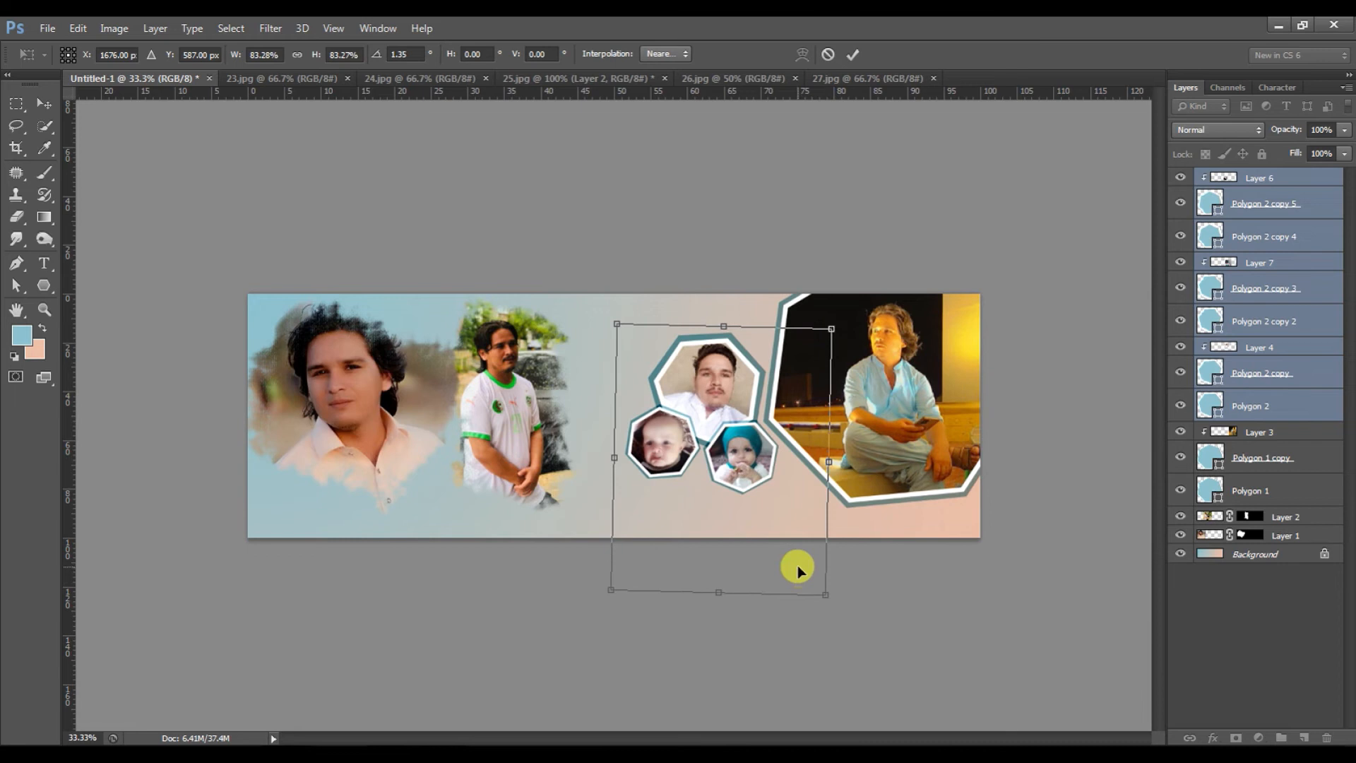
pyautogui.moveTo(796, 560); pyautogui.dragTo(801, 565)
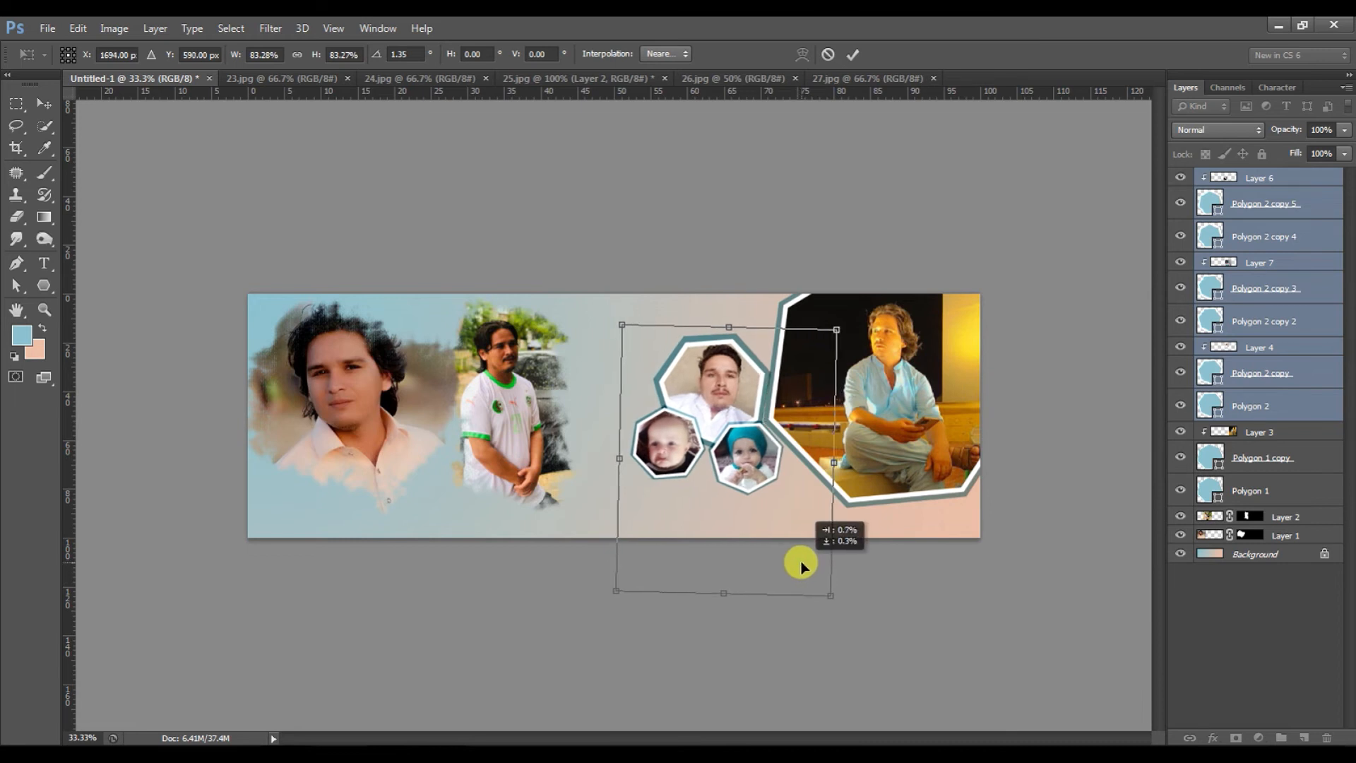
pyautogui.moveTo(840, 615); pyautogui.dragTo(847, 614)
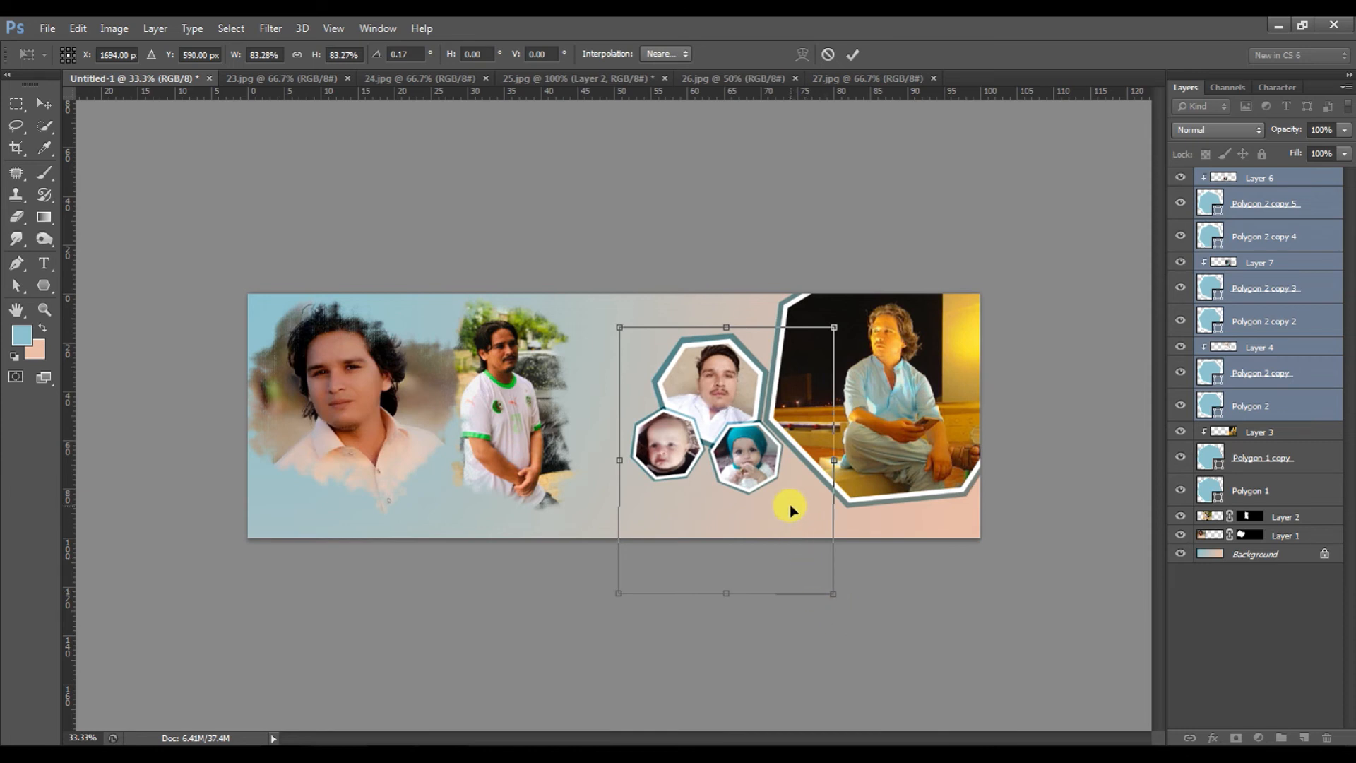
# Step: Fine-tune the photo cluster's horizontal position to X 1691 px, close to the large frame's edge, and apply the transform
pyautogui.press('Left')
pyautogui.press('Left')
pyautogui.press('Left')
pyautogui.press('Left')
pyautogui.press('Left')
pyautogui.press('Left')
pyautogui.press('Left')
pyautogui.press('Left')
pyautogui.press('Left')
pyautogui.press('Left')
pyautogui.press('Left')
pyautogui.press('Left')
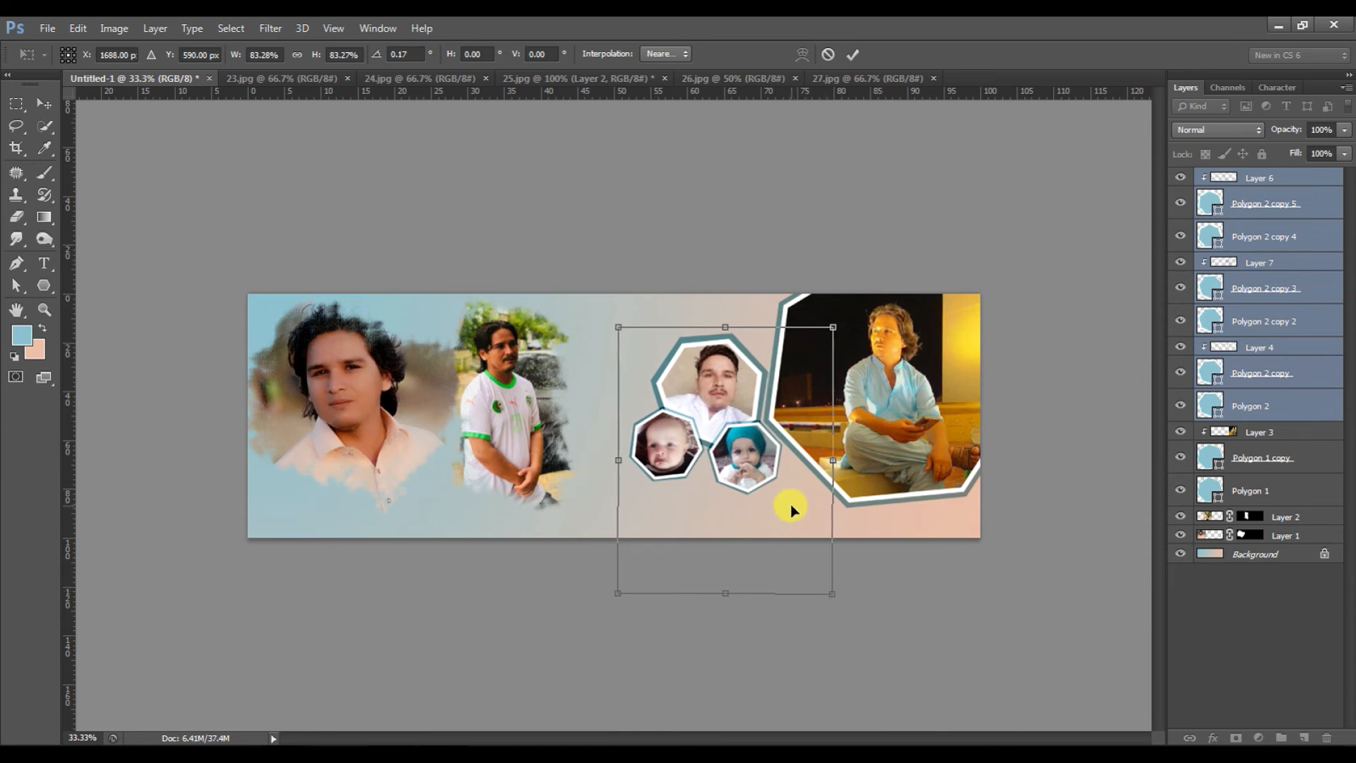
pyautogui.press('Right')
pyautogui.press('Right')
pyautogui.press('Right')
pyautogui.press('Right')
pyautogui.press('Right')
pyautogui.press('Right')
pyautogui.press('Right')
pyautogui.press('Right')
pyautogui.press('Right')
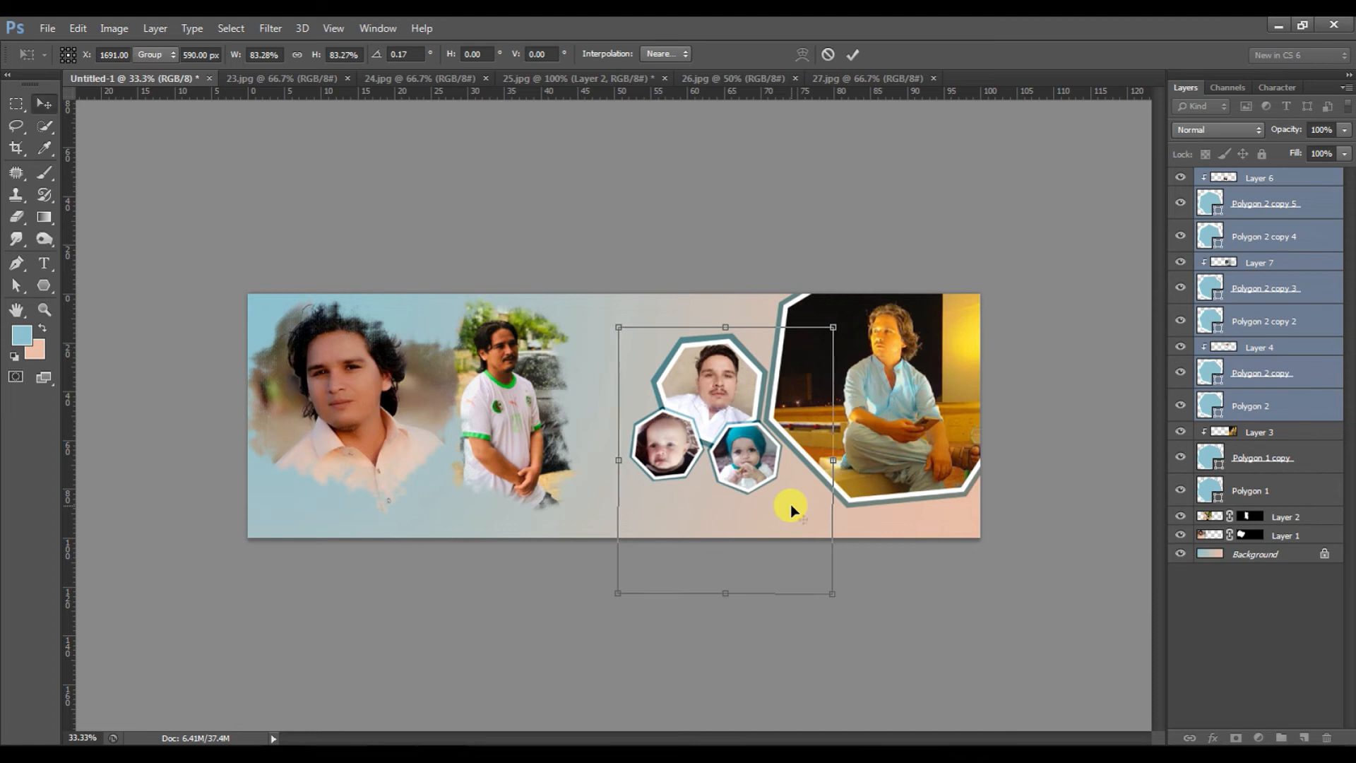
pyautogui.press('Return')
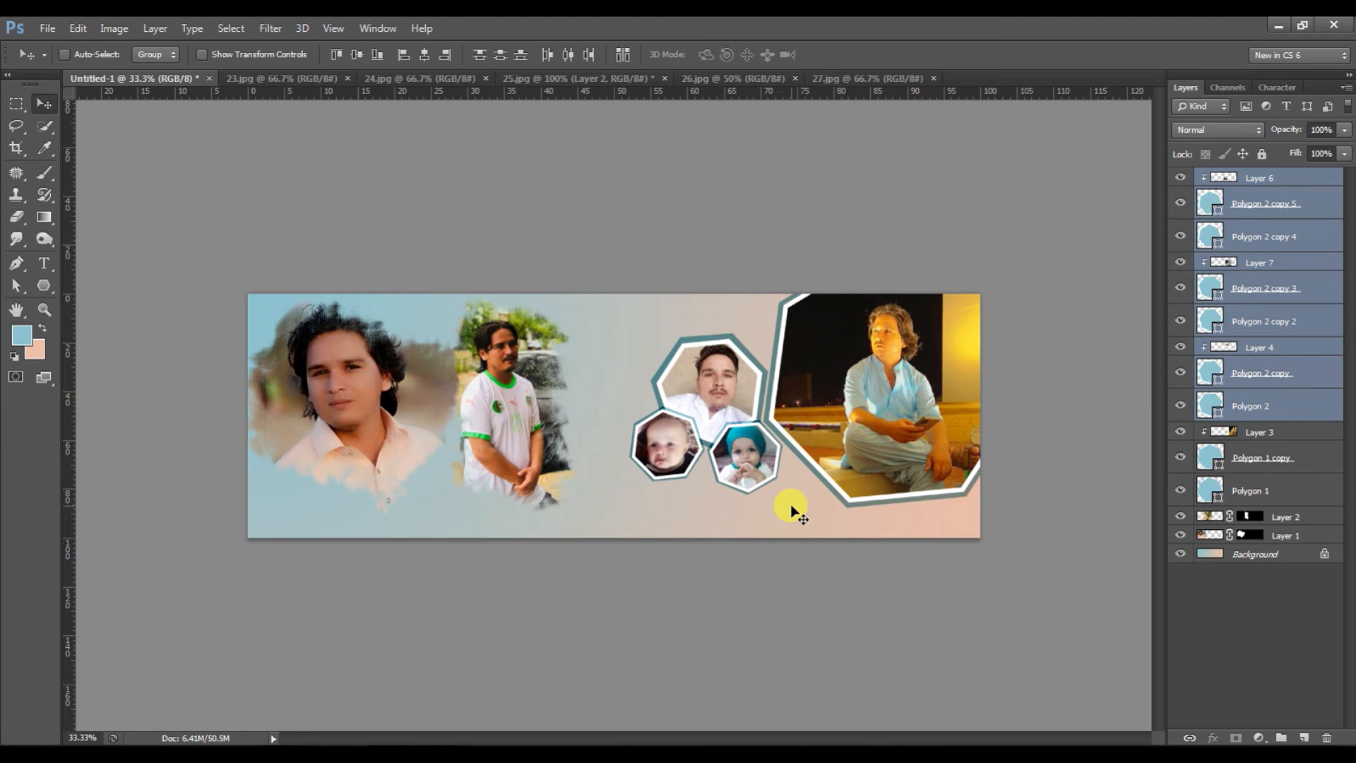
# Step: Set the foreground colour to a bright yellow, starting from a sample of the large framed photo's yellow wall
pyautogui.click(23, 339)
pyautogui.click(962, 321)
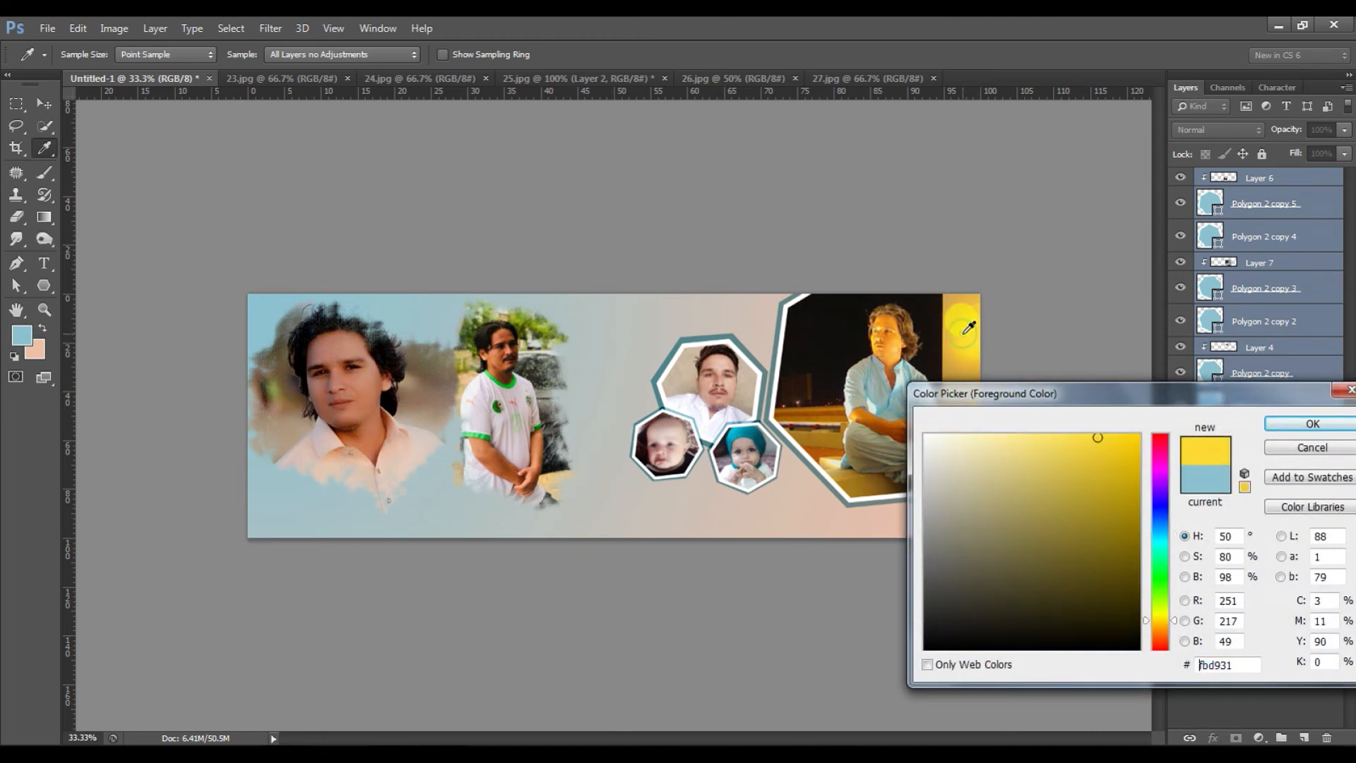
pyautogui.click(1115, 437)
pyautogui.click(1302, 425)
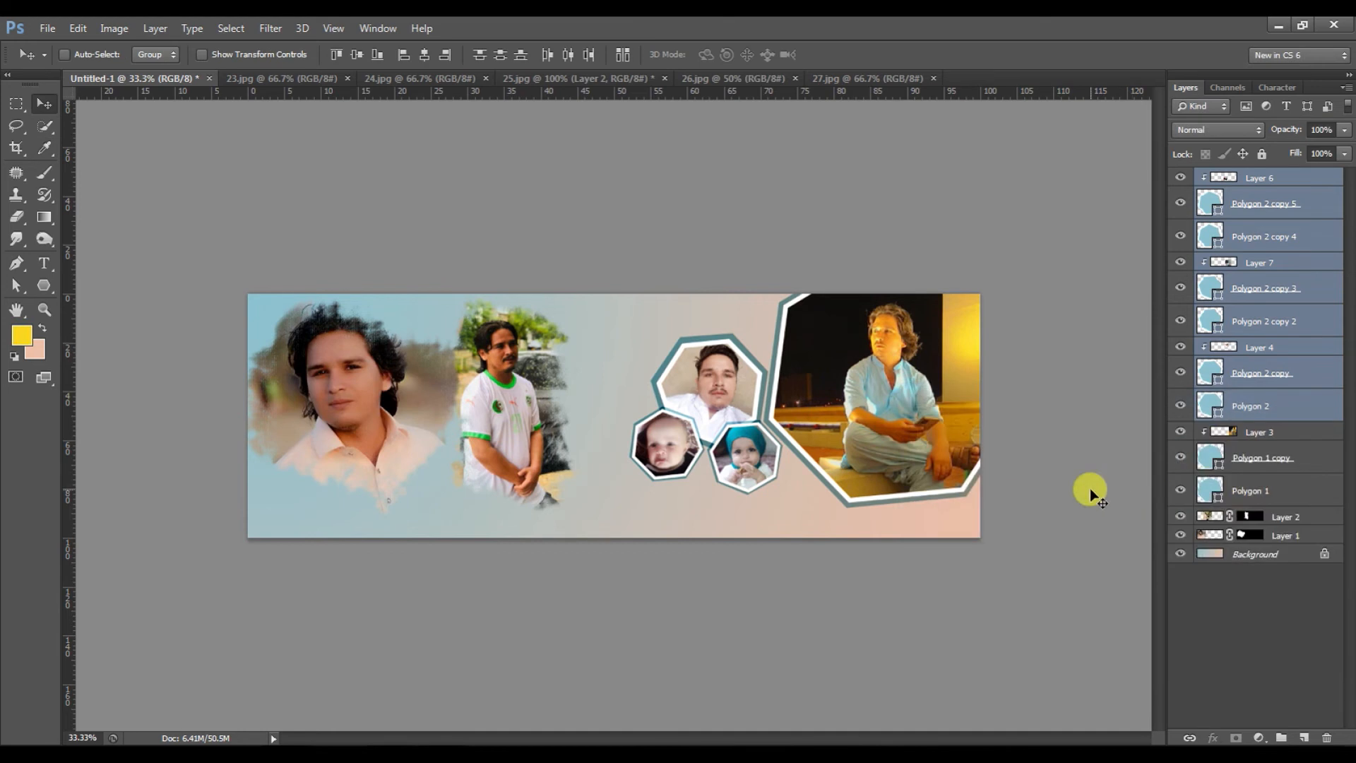
# Step: Fill the Background layer with a radial yellow-to-peach gradient running from the banner's upper-left corner to its lower-right corner
pyautogui.click(1268, 552)
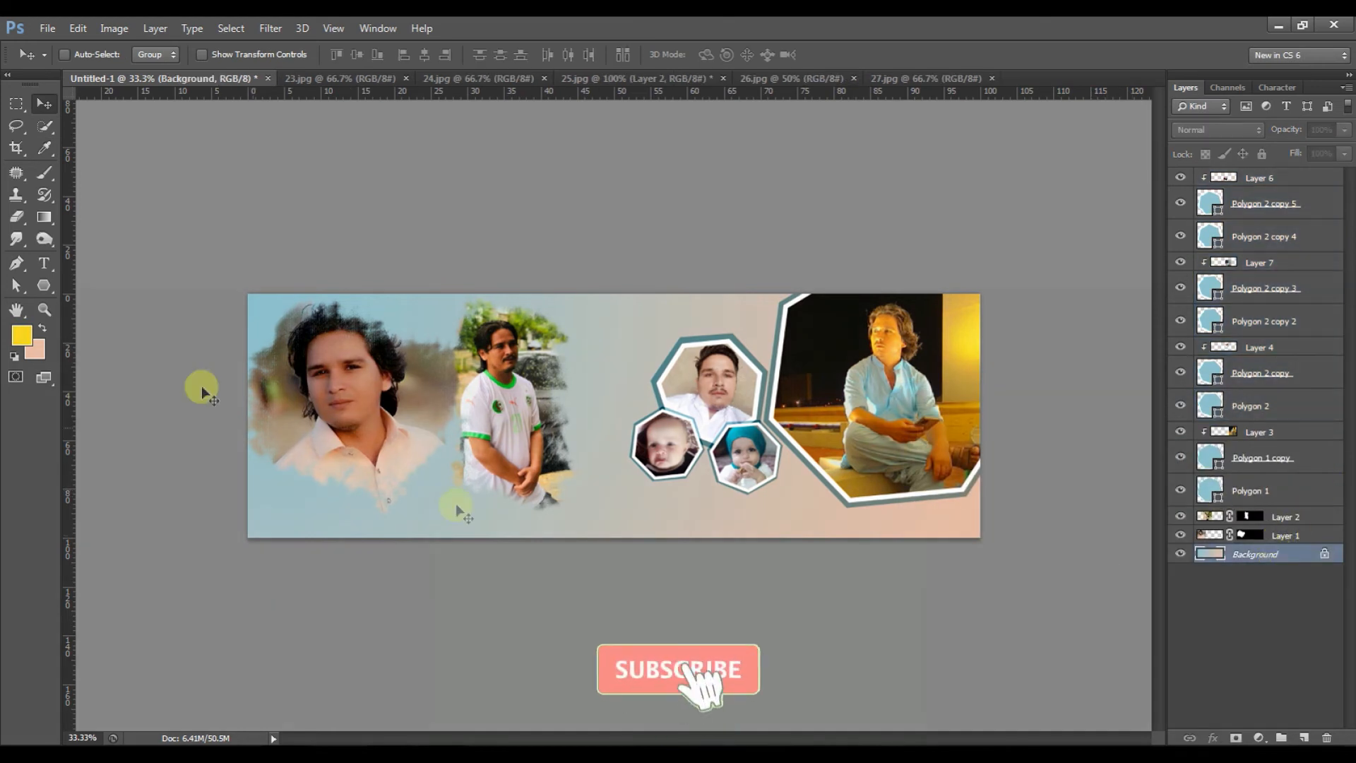
pyautogui.click(46, 172)
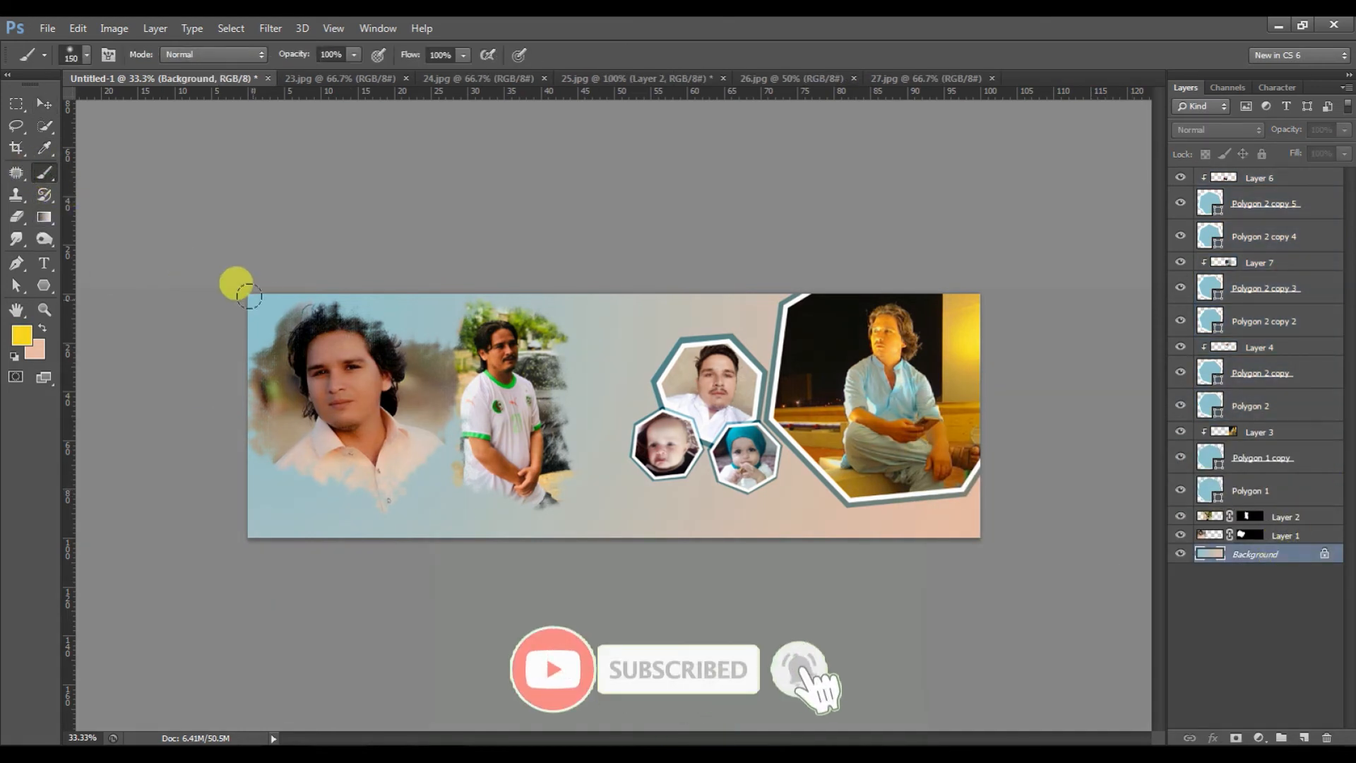
pyautogui.click(37, 216)
pyautogui.moveTo(236, 309); pyautogui.dragTo(1024, 644)
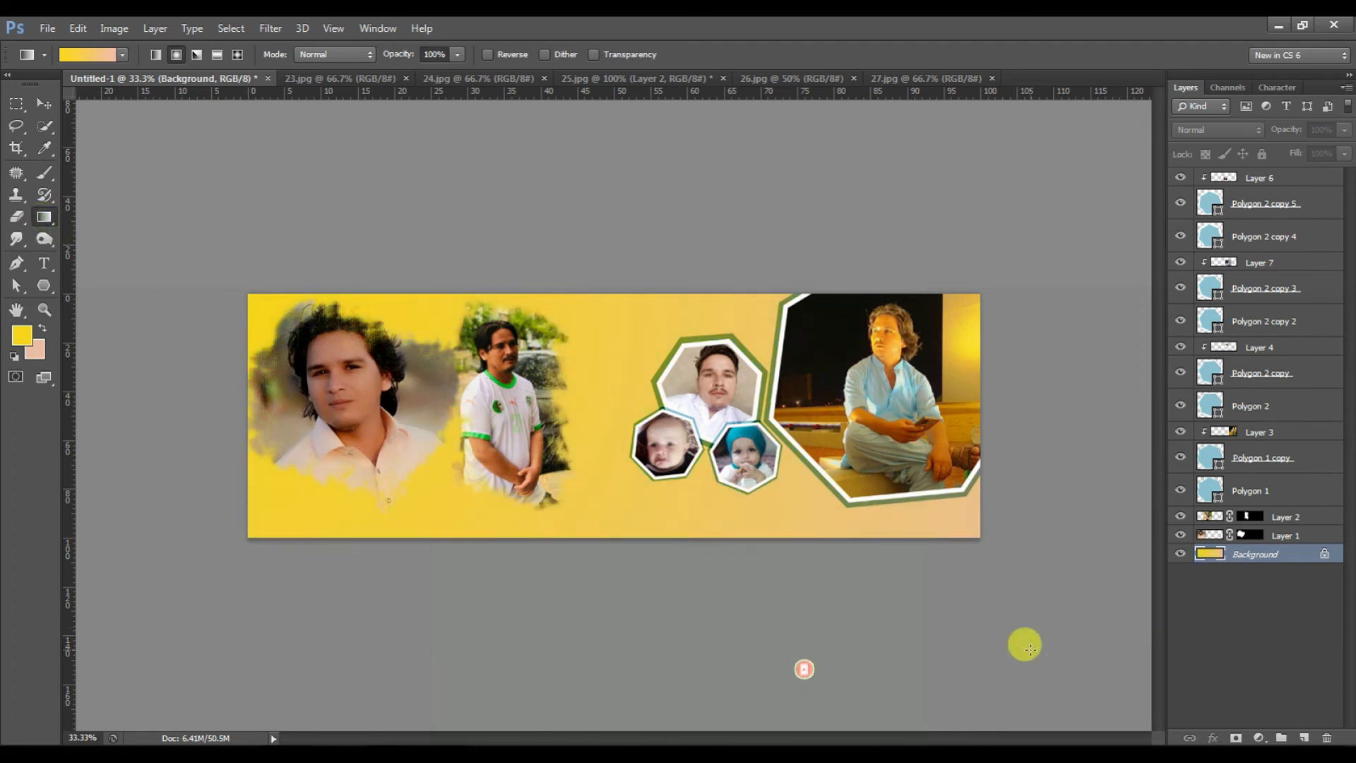
pyautogui.moveTo(247, 297); pyautogui.dragTo(977, 537)
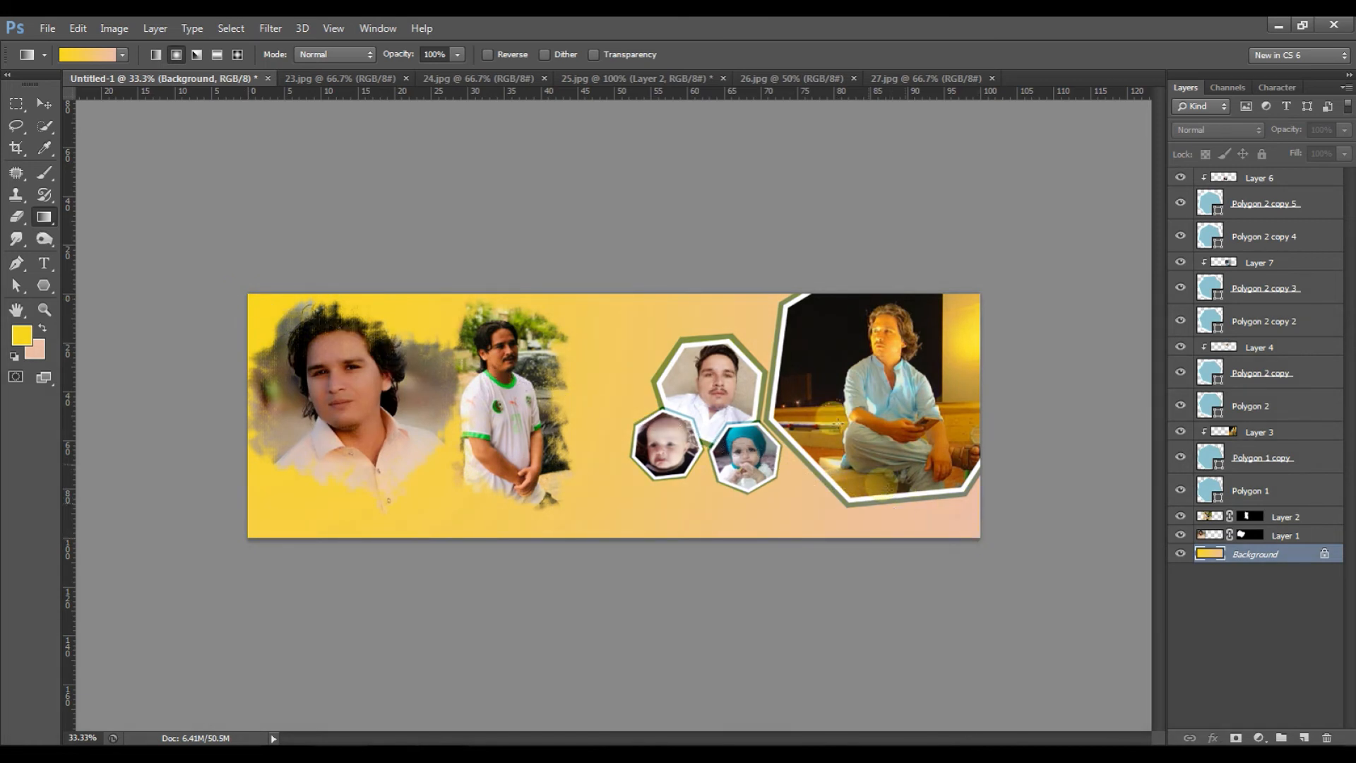
# Step: Sample near-black from the large framed photo as the background colour and fill the Background layer with a yellow-to-black radial gradient from the banner's centre
pyautogui.click(34, 348)
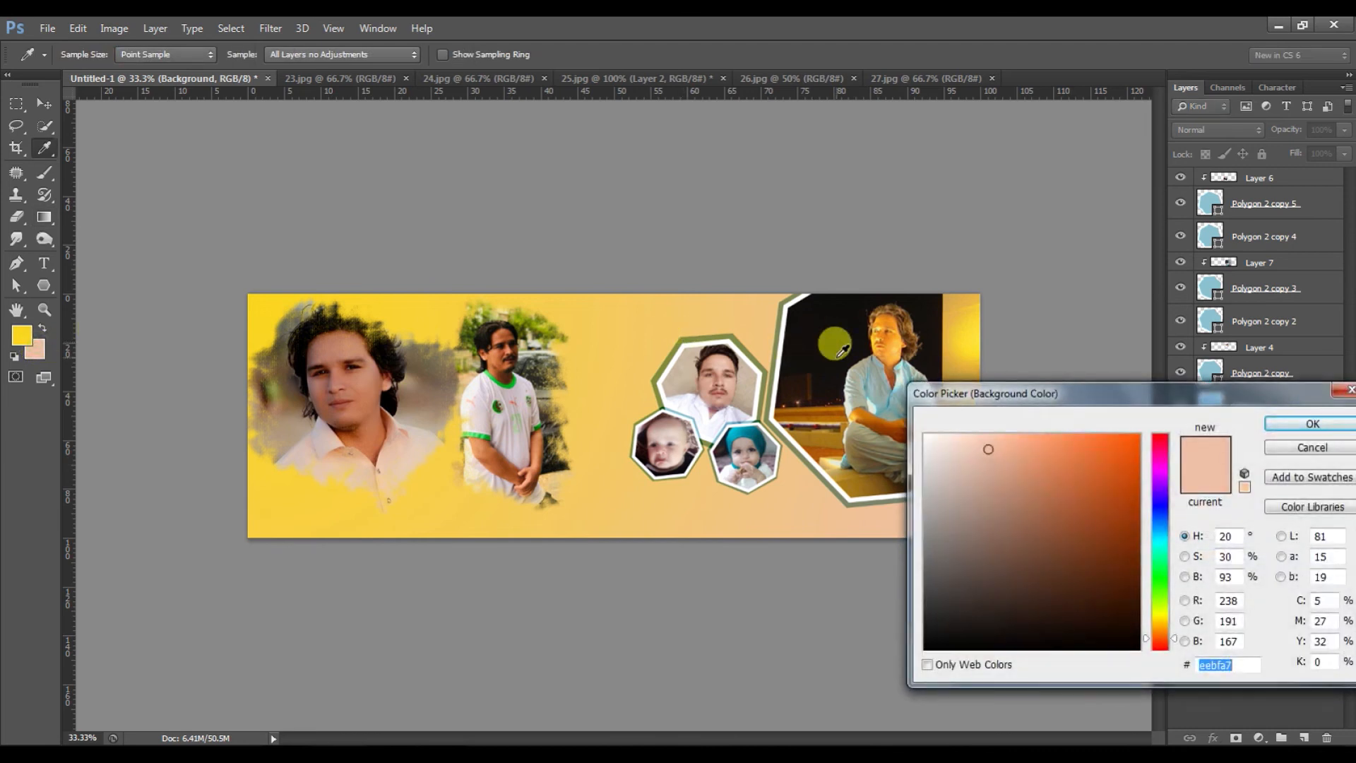
pyautogui.click(840, 349)
pyautogui.click(1317, 425)
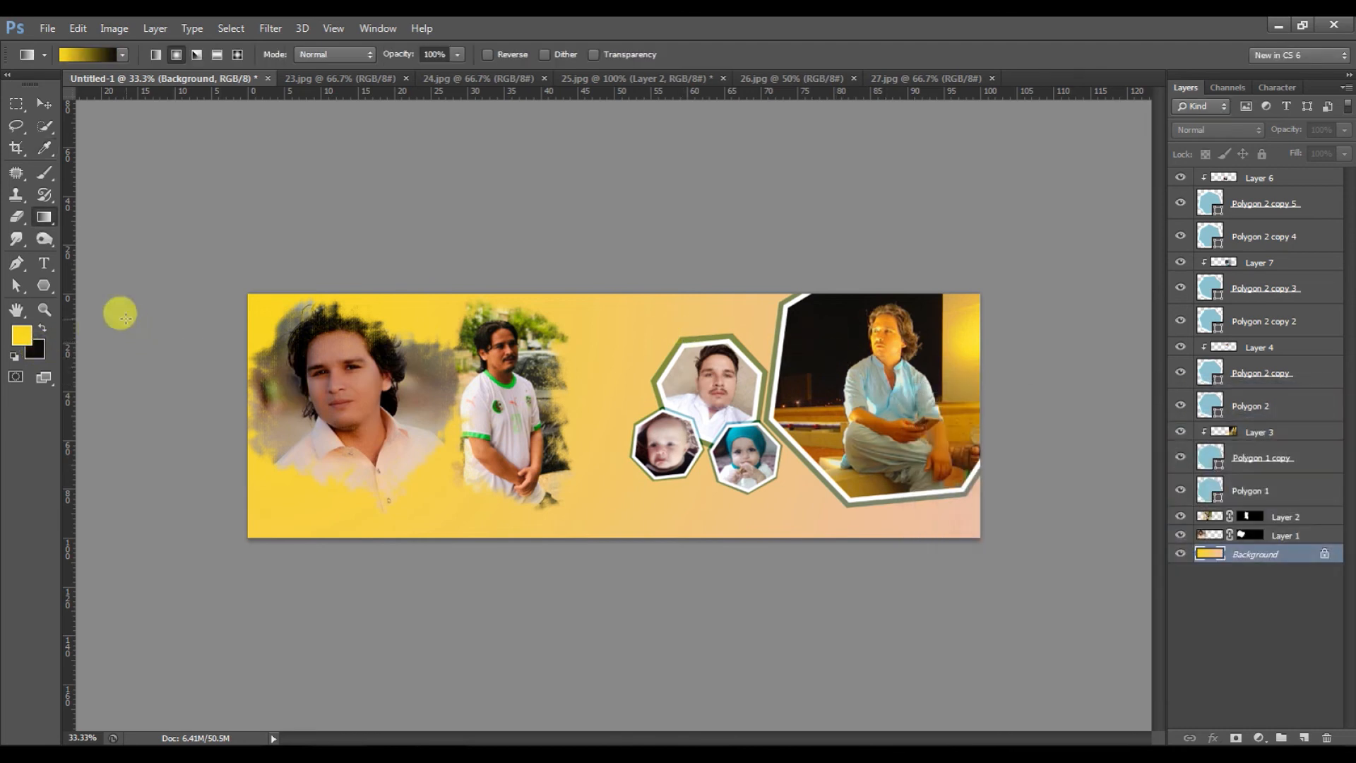
pyautogui.moveTo(253, 295); pyautogui.dragTo(976, 528)
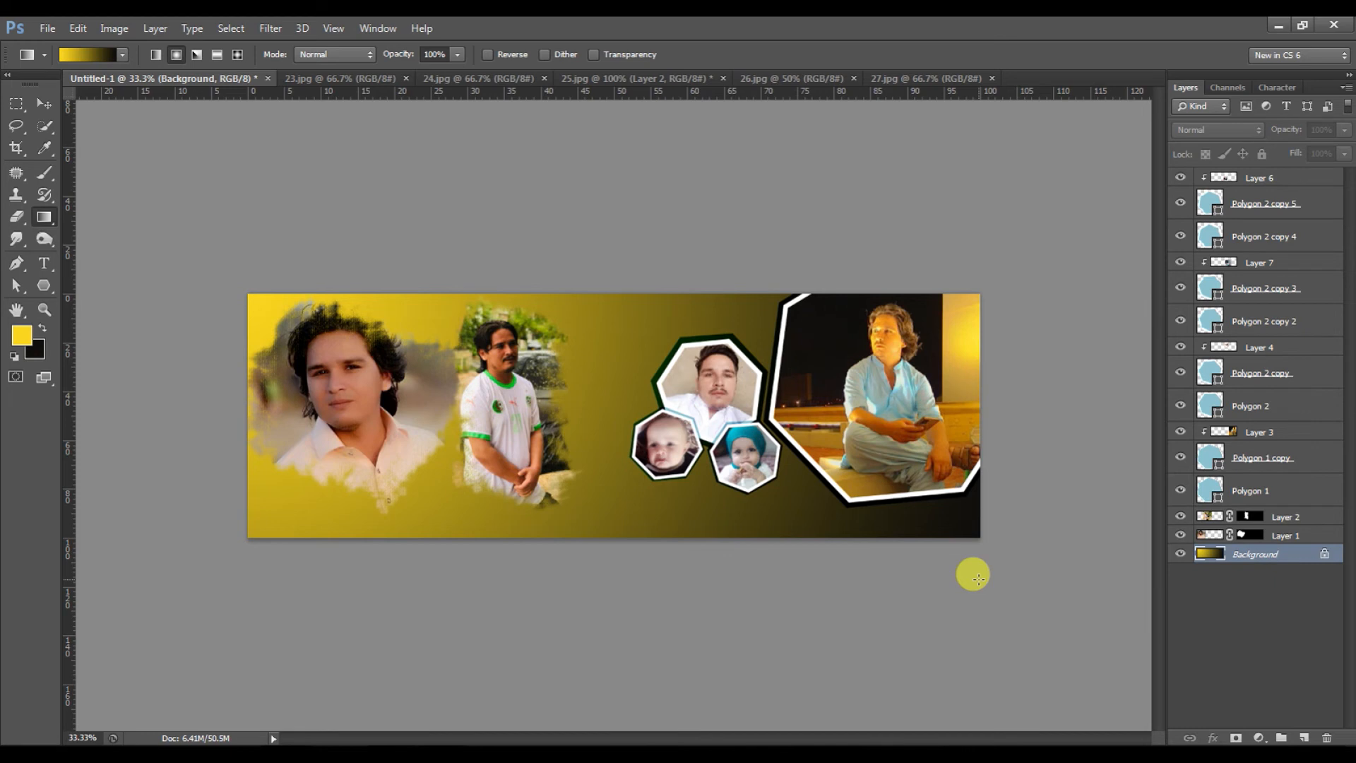
pyautogui.click(176, 57)
pyautogui.moveTo(608, 411); pyautogui.dragTo(980, 536)
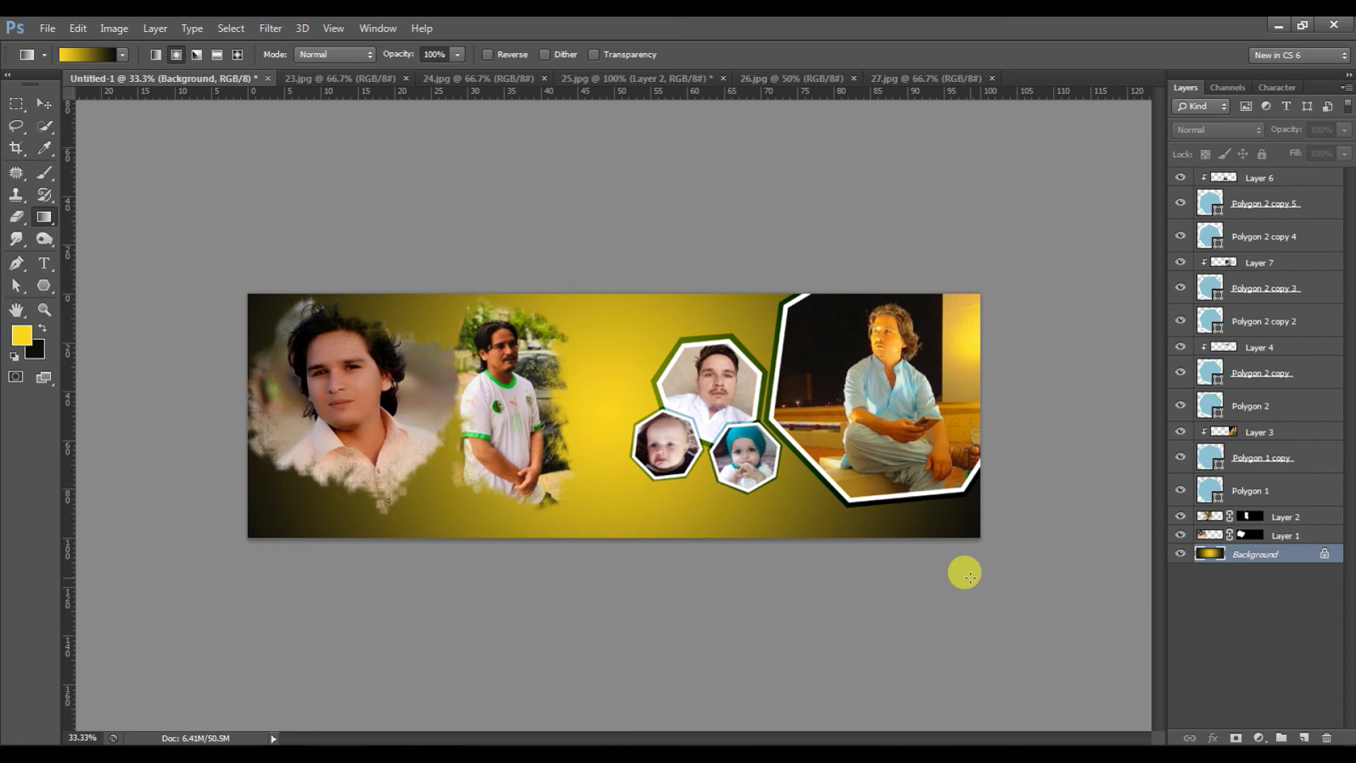
# Step: Add the yellow text "Rana Technique" at 60 pt near the banner's lower edge
pyautogui.click(43, 265)
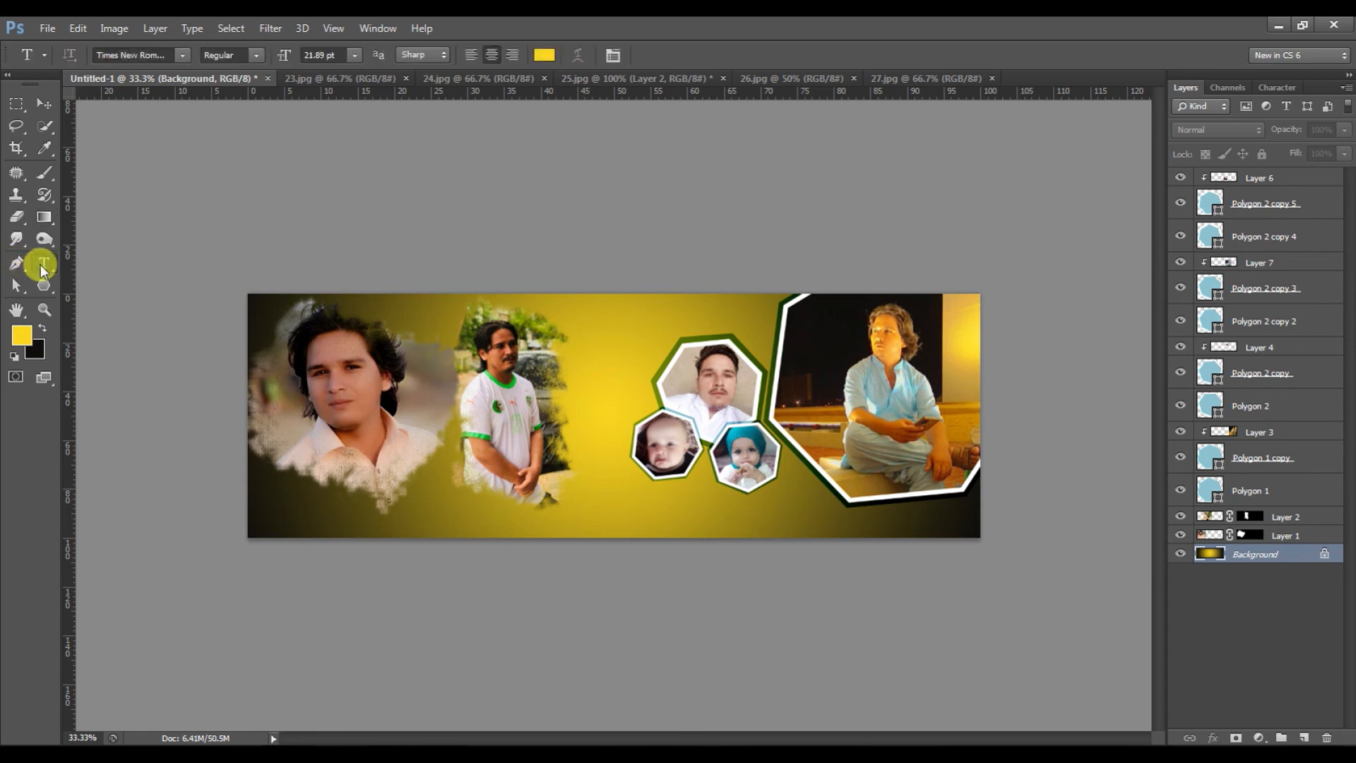
pyautogui.click(588, 499)
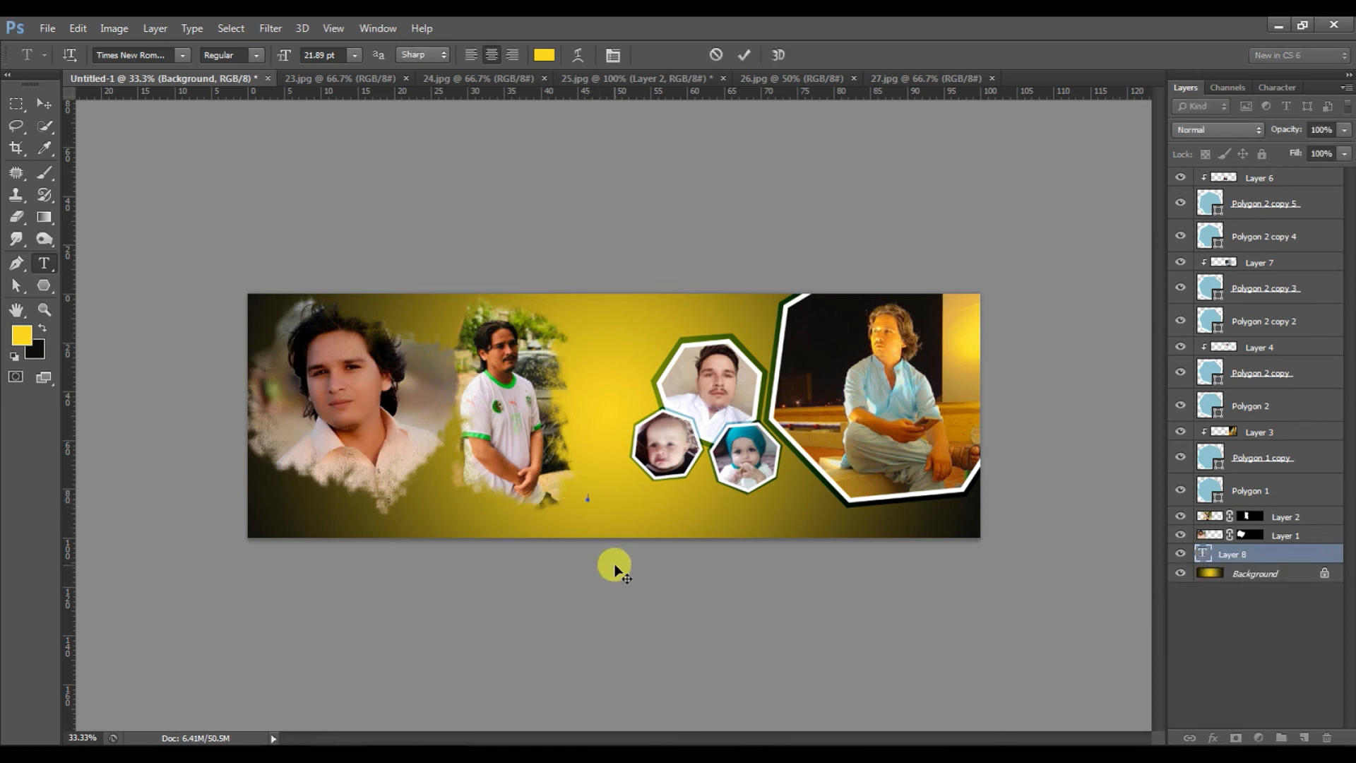
pyautogui.click(350, 56)
pyautogui.click(363, 306)
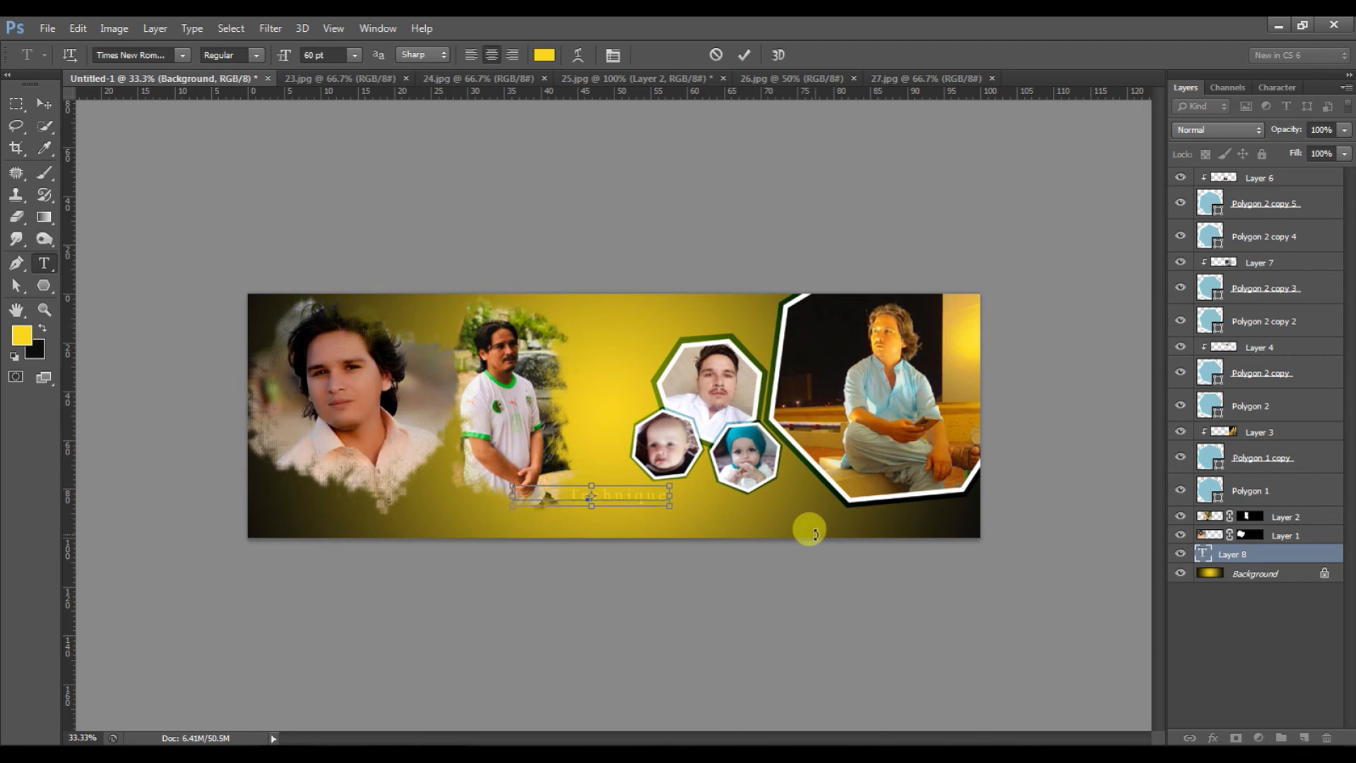
pyautogui.click(44, 103)
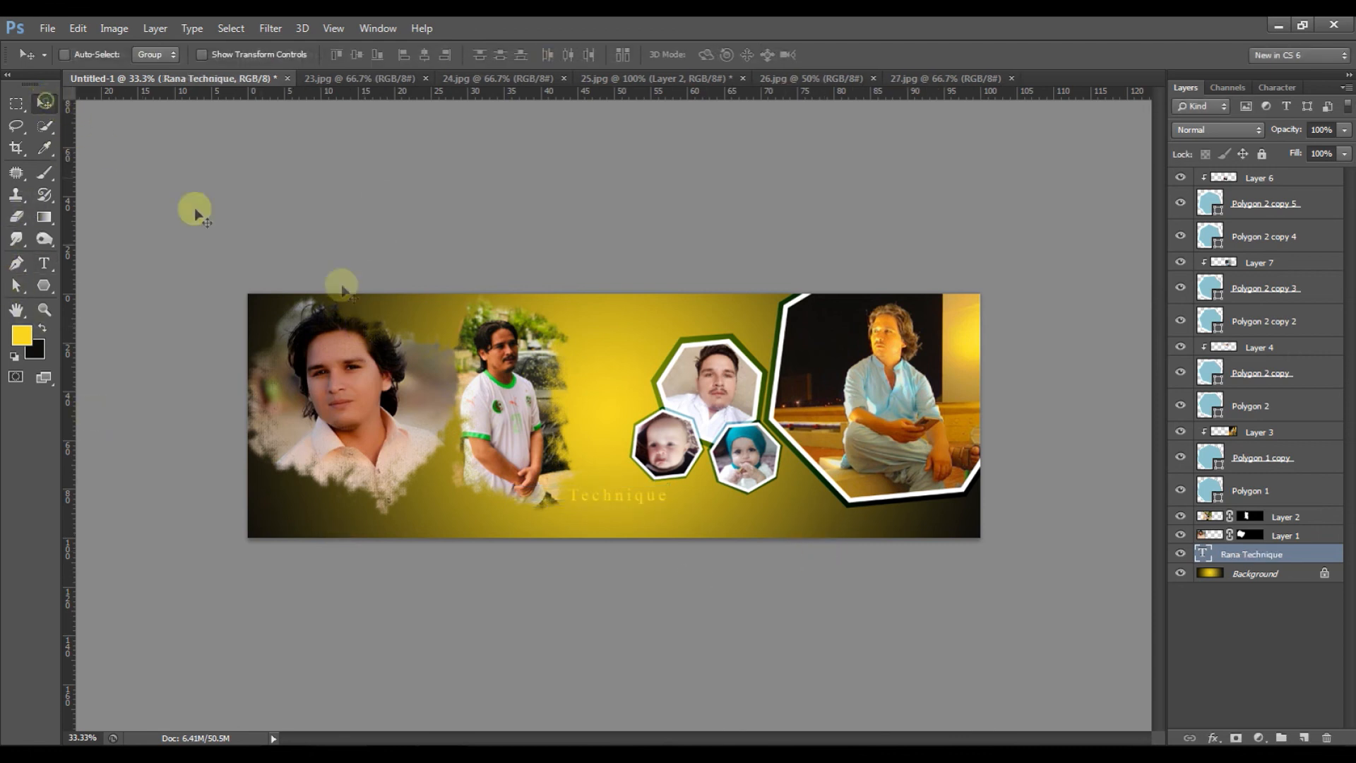
# Step: Move the "Rana Technique" text clear of the brush-masked portrait, below the photo cluster, and enlarge it
pyautogui.moveTo(624, 507); pyautogui.dragTo(775, 520)
pyautogui.hotkey('ctrl', 't')
pyautogui.press('Return')
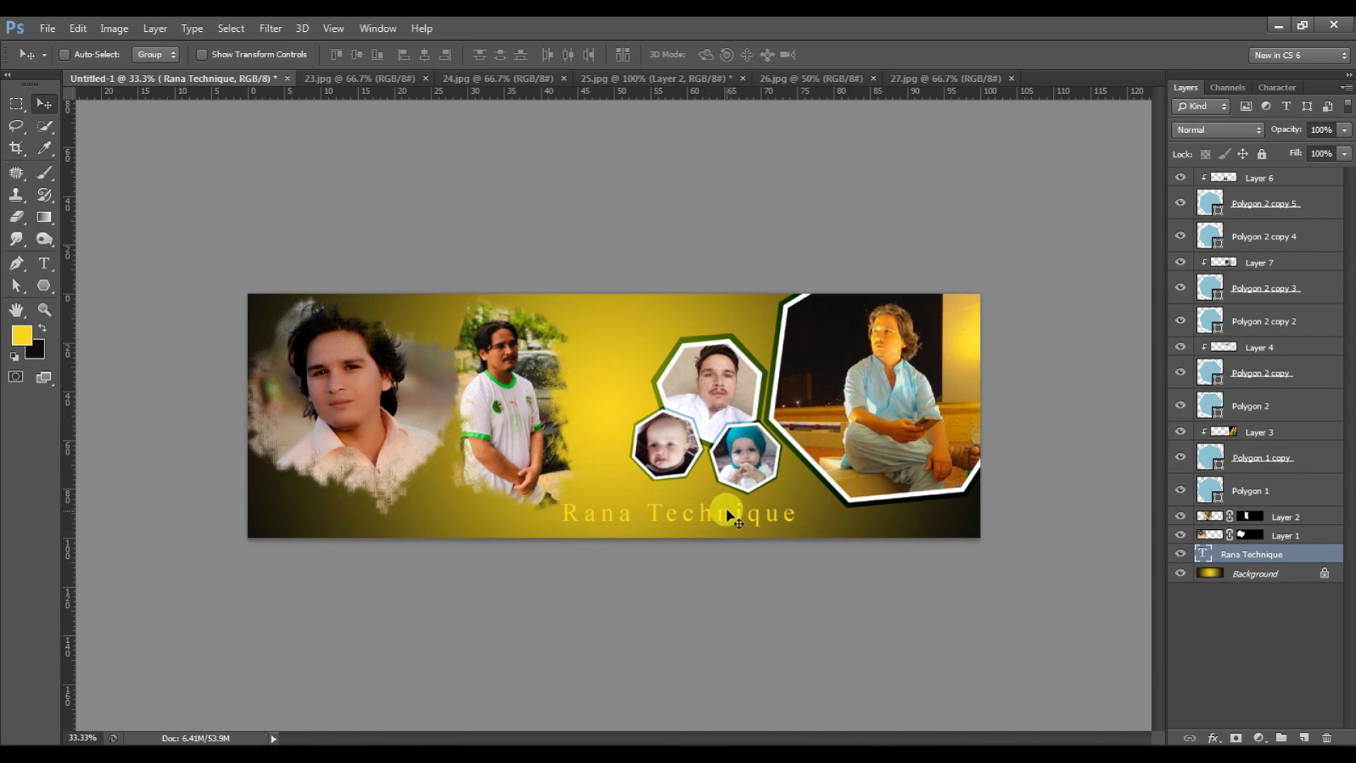
# Step: Nudge the "Rana Technique" title slightly upward, closer to the polygon photo cluster
pyautogui.moveTo(727, 514); pyautogui.dragTo(726, 505)
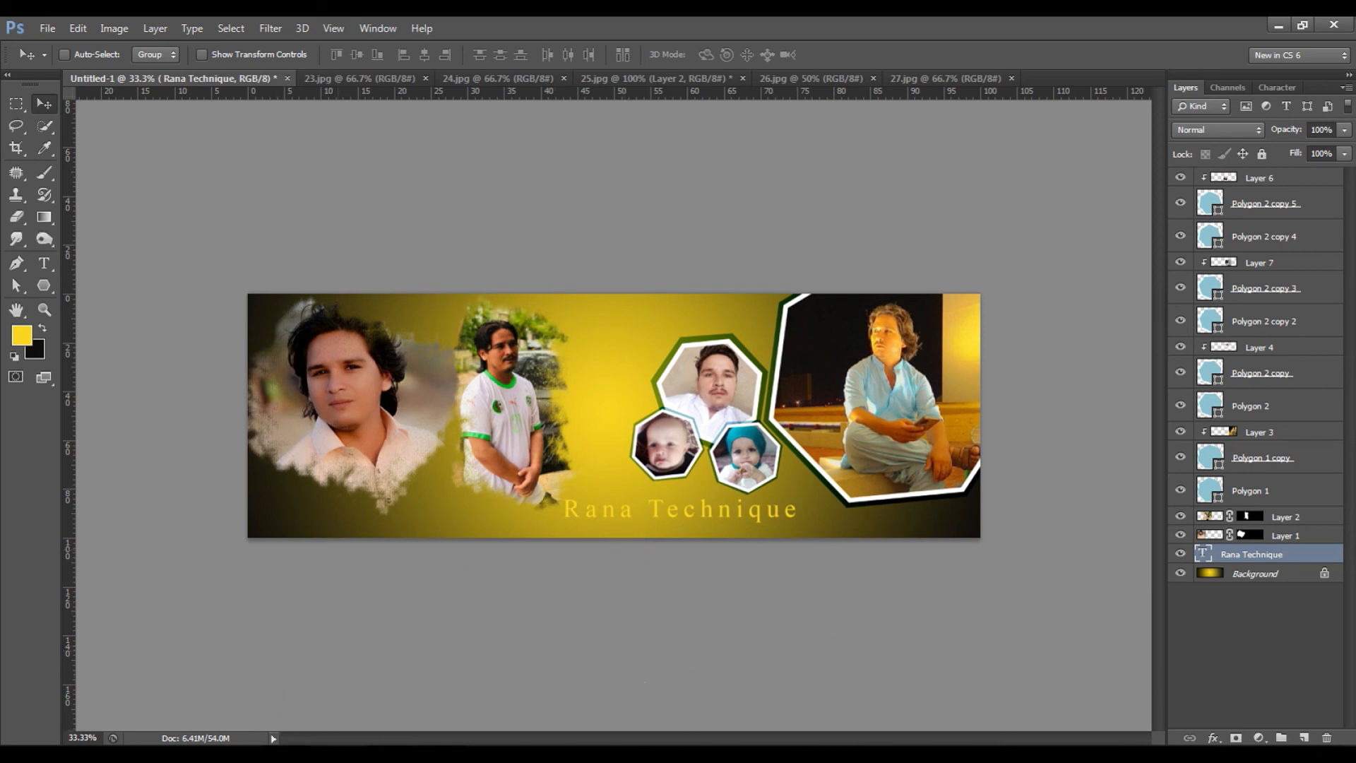
pyautogui.click(397, 752)
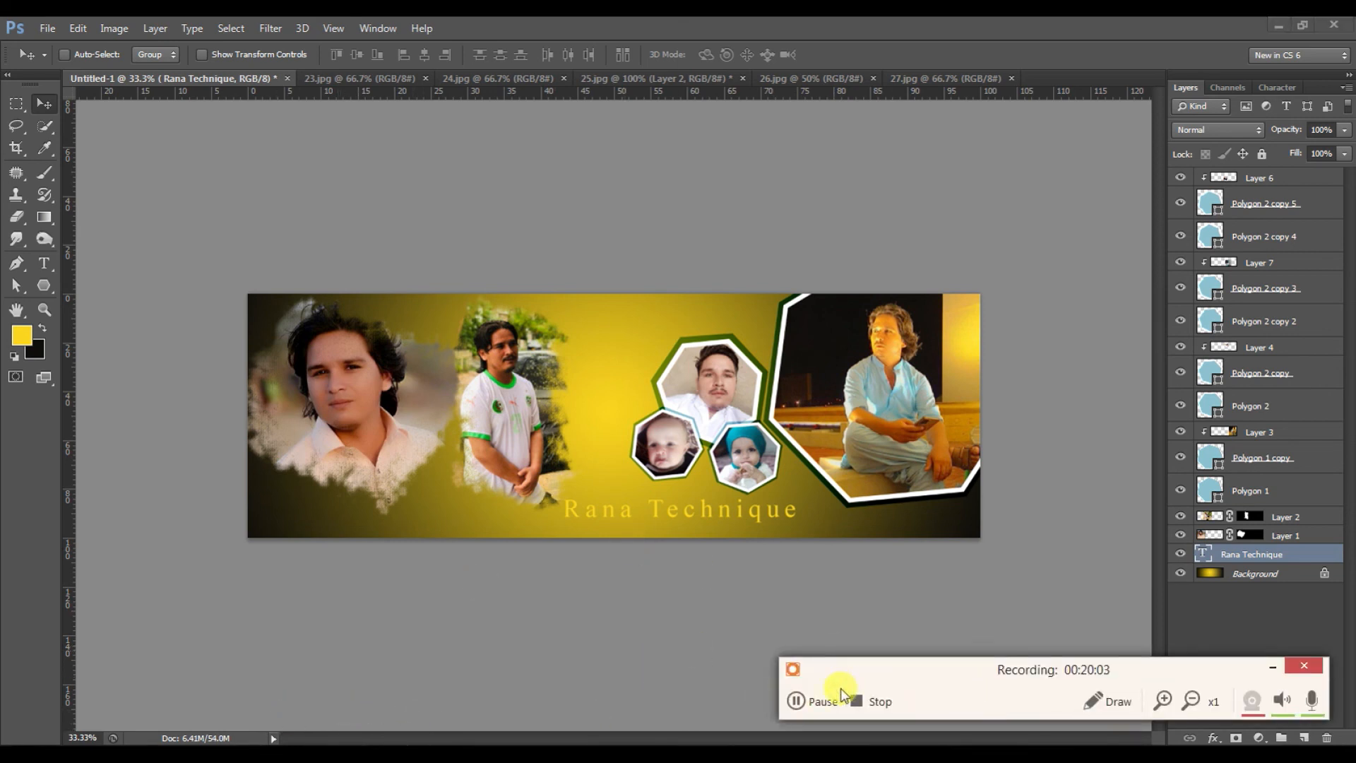
pyautogui.click(796, 700)
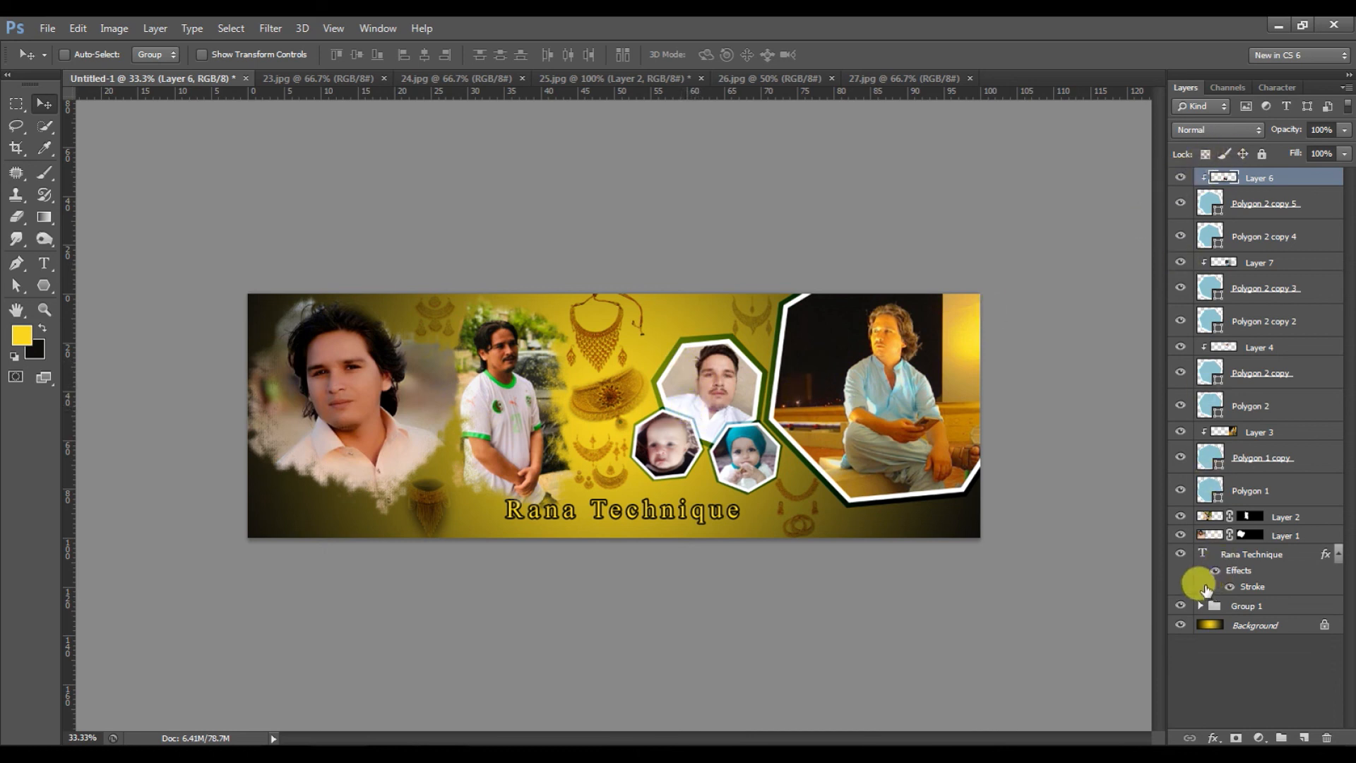
# Step: Hide and show Group 1 twice to compare the banner with and without the jewellery ornaments
pyautogui.click(1180, 605)
pyautogui.click(1180, 606)
pyautogui.click(1181, 605)
pyautogui.click(1180, 605)
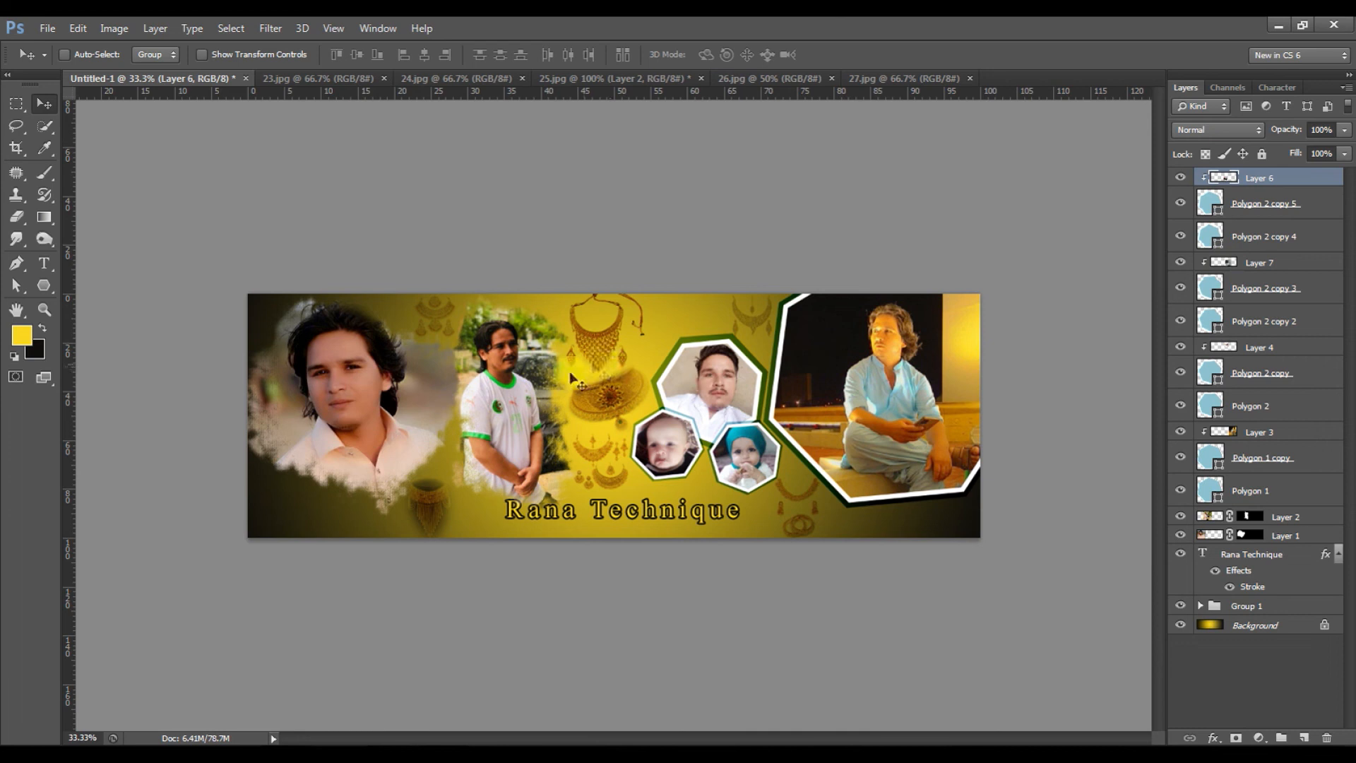
# Step: Apply Levels to the brush-masked portrait on Layer 2 with input black 3, input white 250 and brightened midtones
pyautogui.keyDown('ctrl'); pyautogui.click(526, 388); pyautogui.keyUp('ctrl')
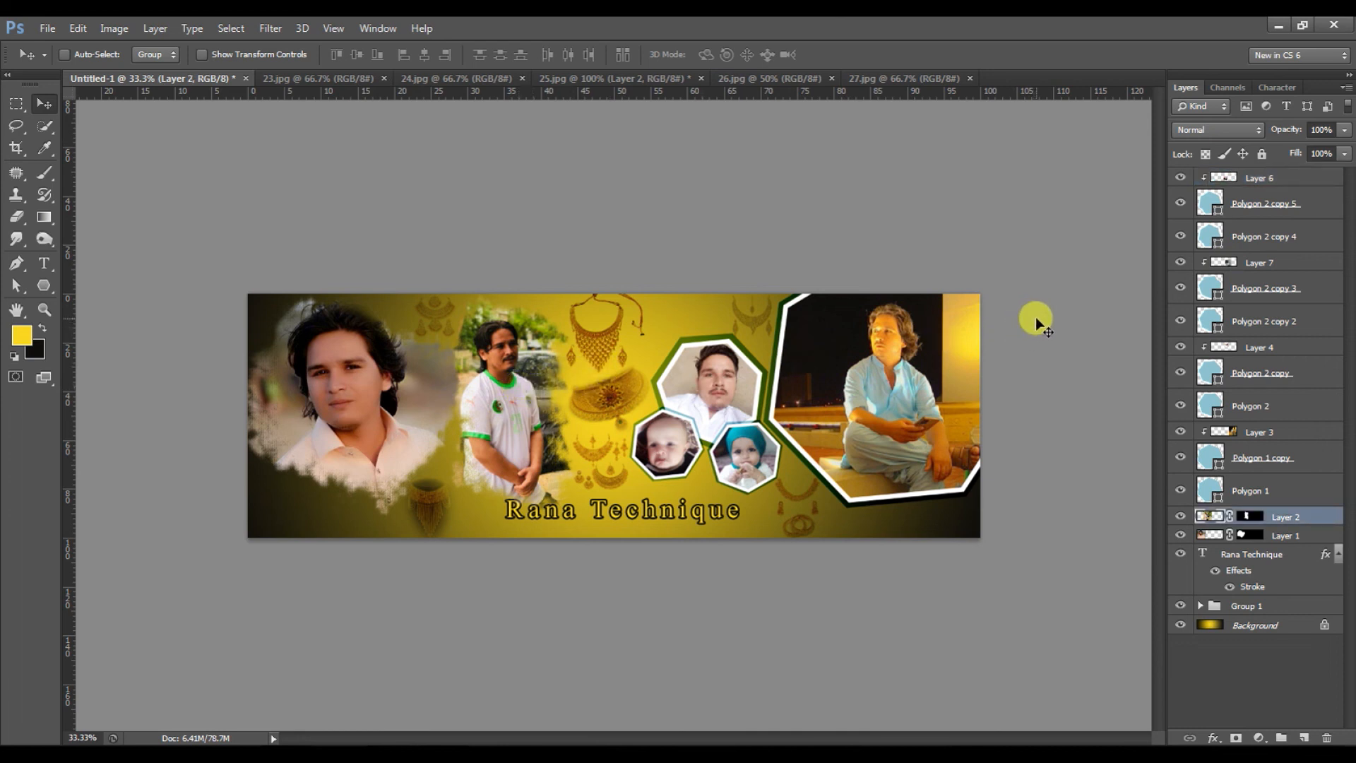
pyautogui.hotkey('ctrl', 'l')
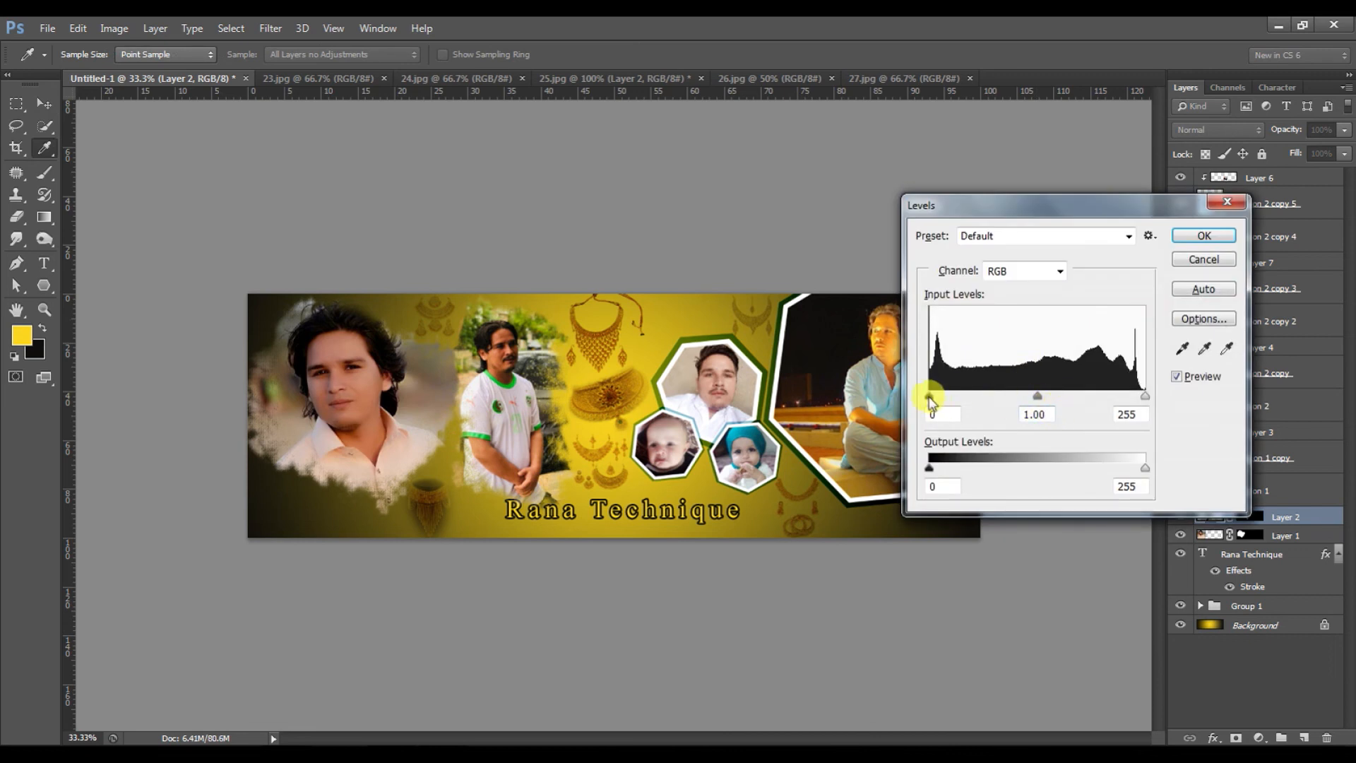
pyautogui.moveTo(930, 398)
pyautogui.mouseDown()
pyautogui.moveTo(947, 398)
pyautogui.moveTo(933, 398)
pyautogui.mouseUp()
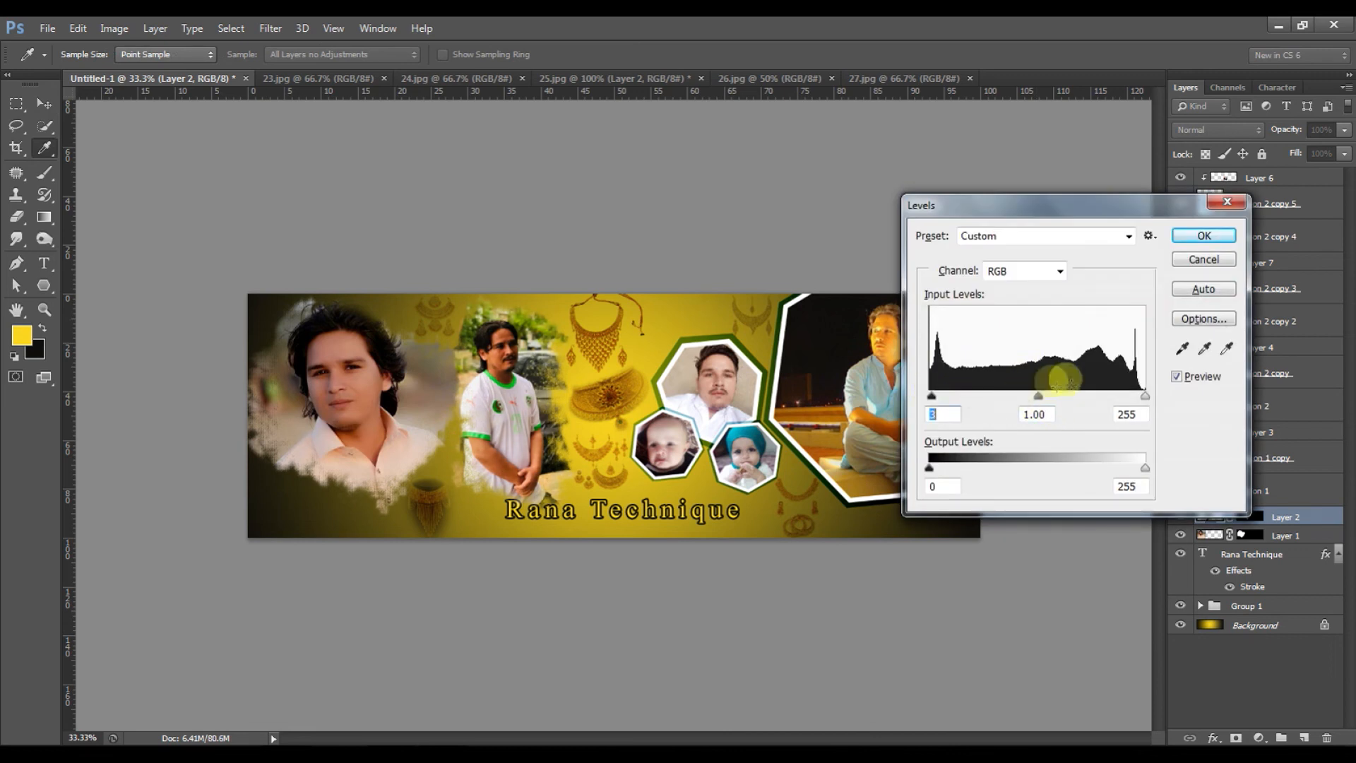
pyautogui.moveTo(1145, 396); pyautogui.dragTo(1134, 401)
pyautogui.click(1140, 397)
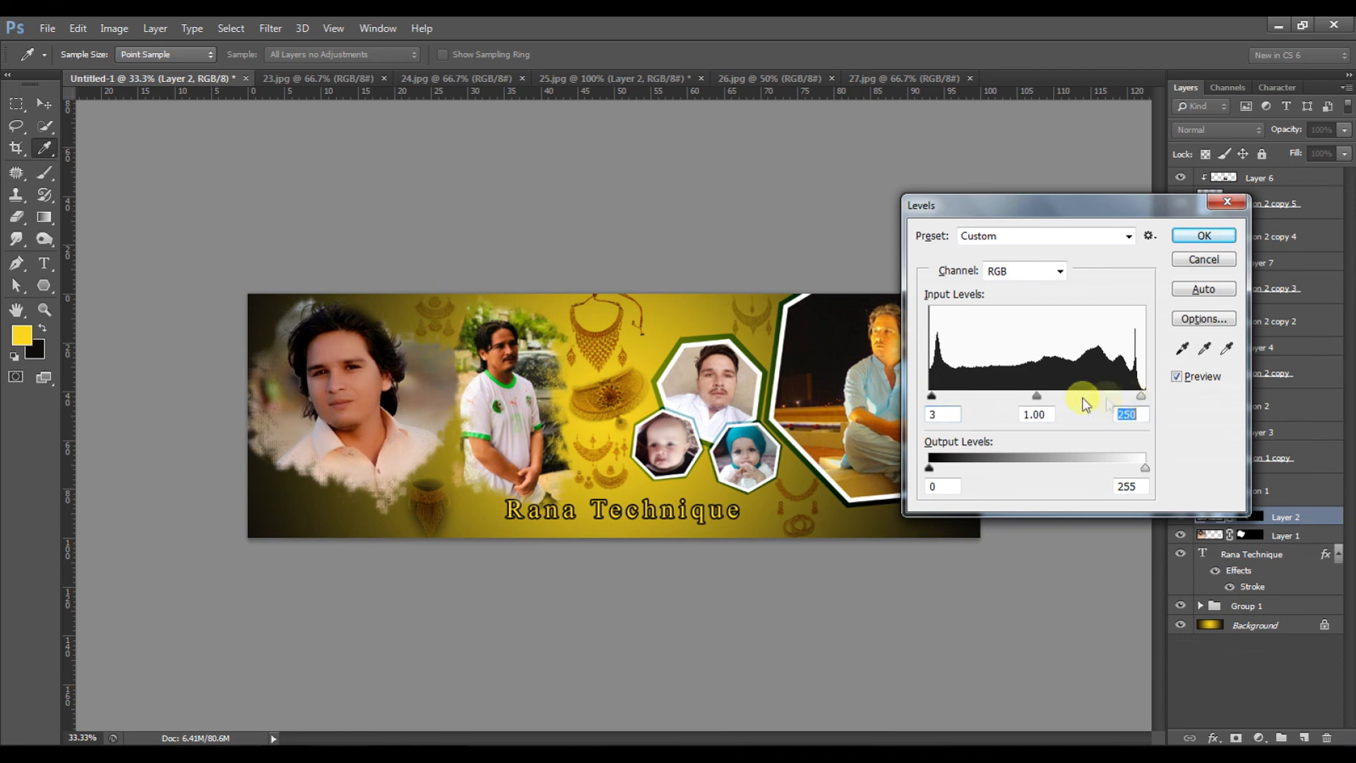
pyautogui.moveTo(1019, 402); pyautogui.dragTo(1004, 403)
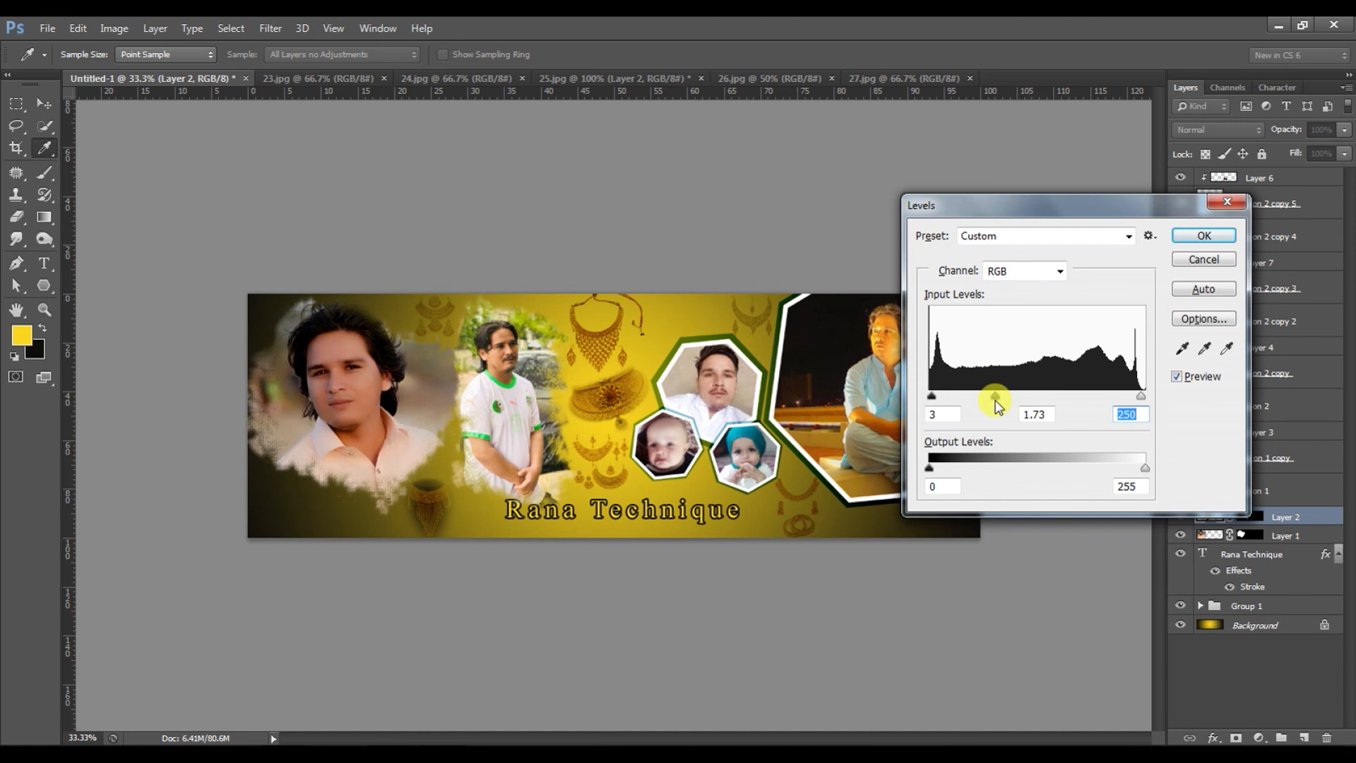
pyautogui.click(1202, 234)
# Step: Apply Levels to the large framed photo on Layer 3 with input levels 9, 0.90 and 250
pyautogui.keyDown('ctrl'); pyautogui.click(900, 387); pyautogui.keyUp('ctrl')
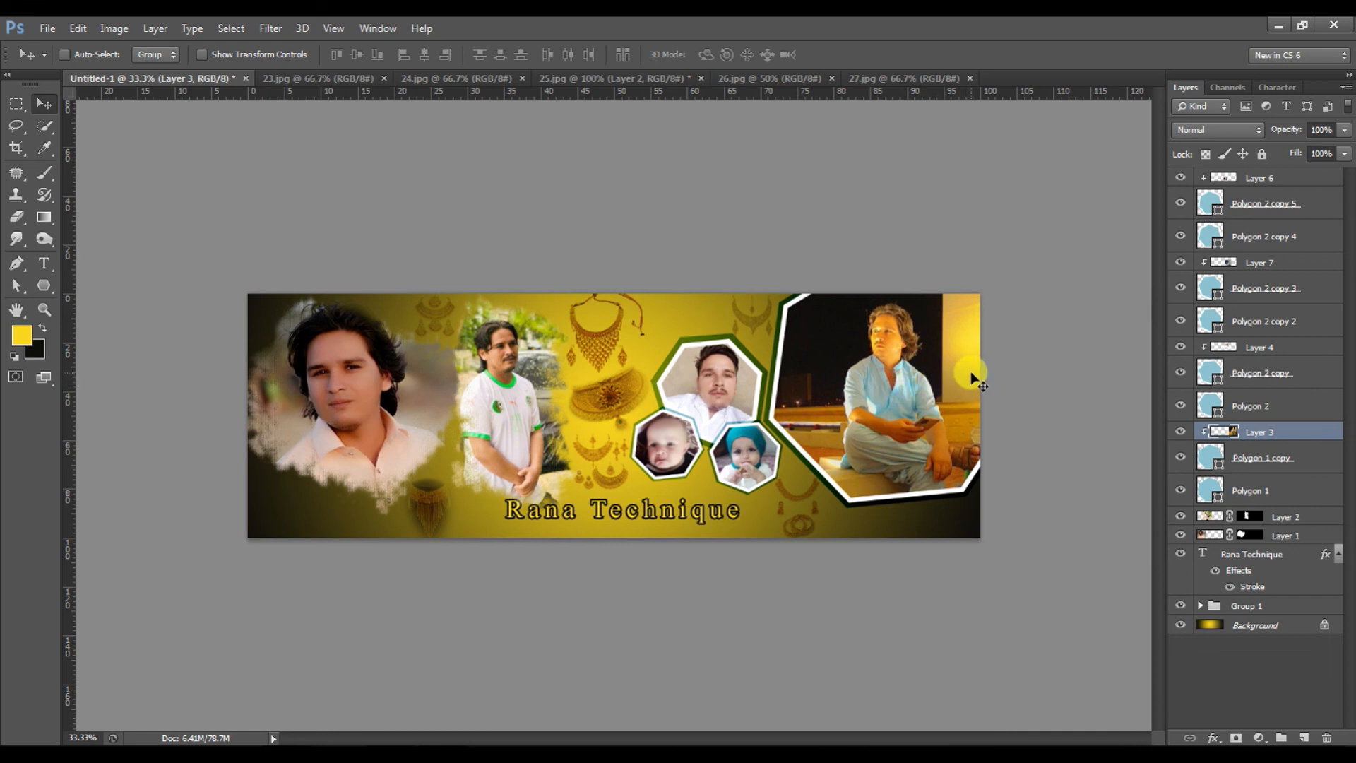
pyautogui.hotkey('ctrl', 'l')
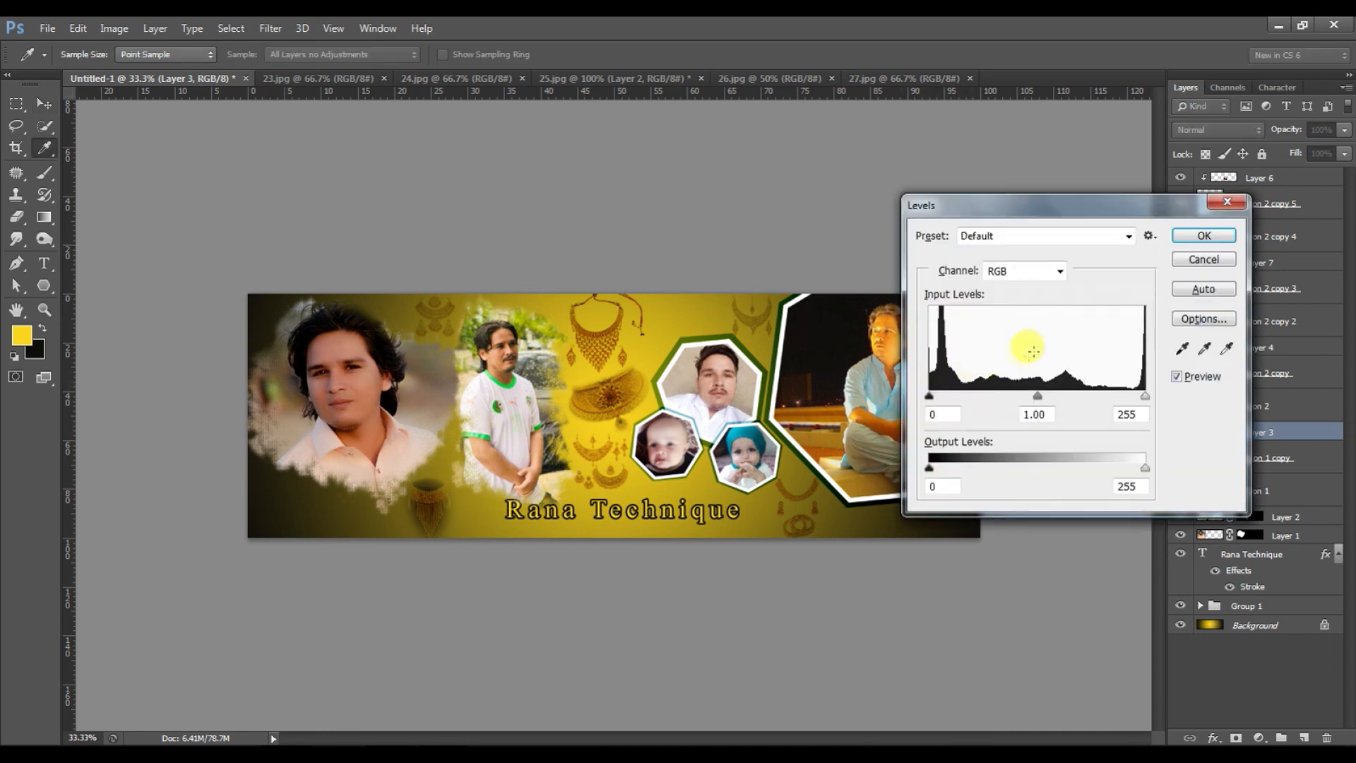
pyautogui.moveTo(929, 401)
pyautogui.mouseDown()
pyautogui.moveTo(948, 401)
pyautogui.moveTo(937, 401)
pyautogui.mouseUp()
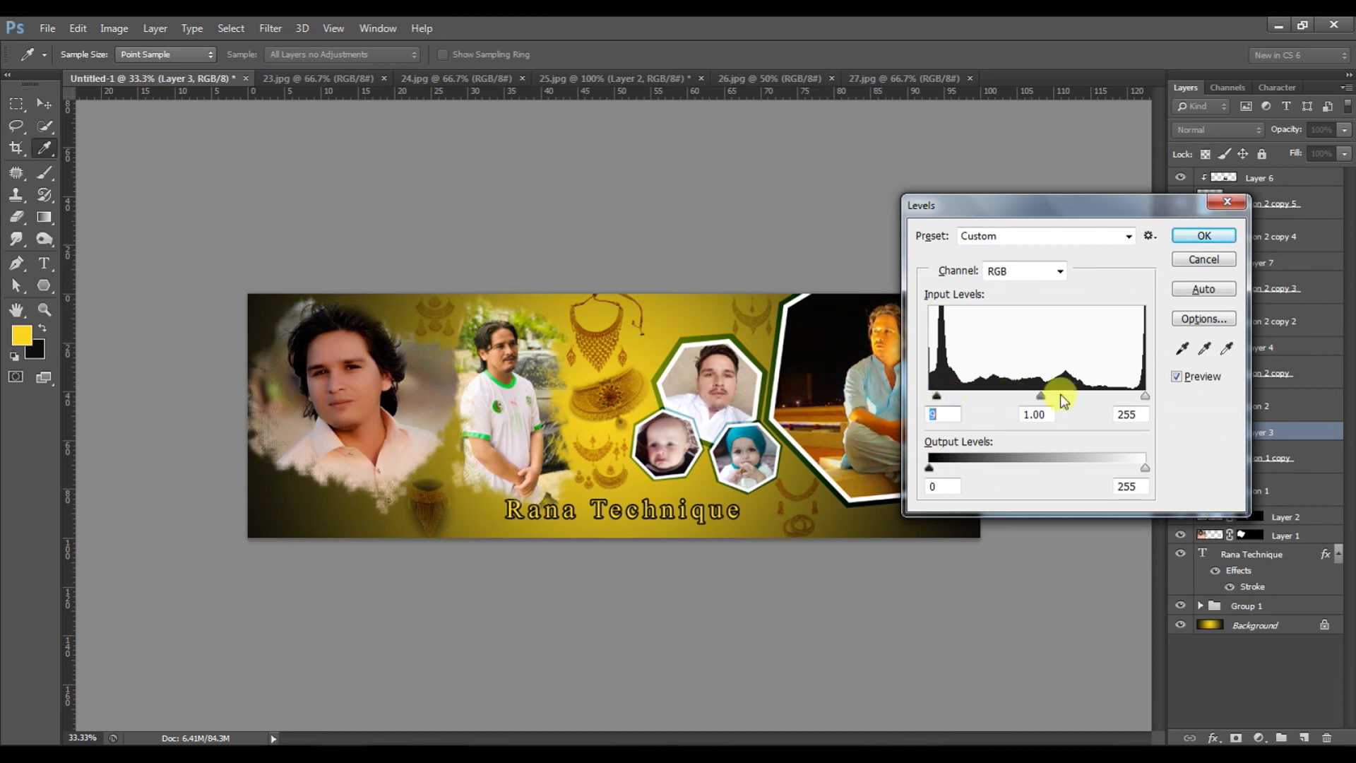
pyautogui.moveTo(1132, 398); pyautogui.dragTo(1128, 397)
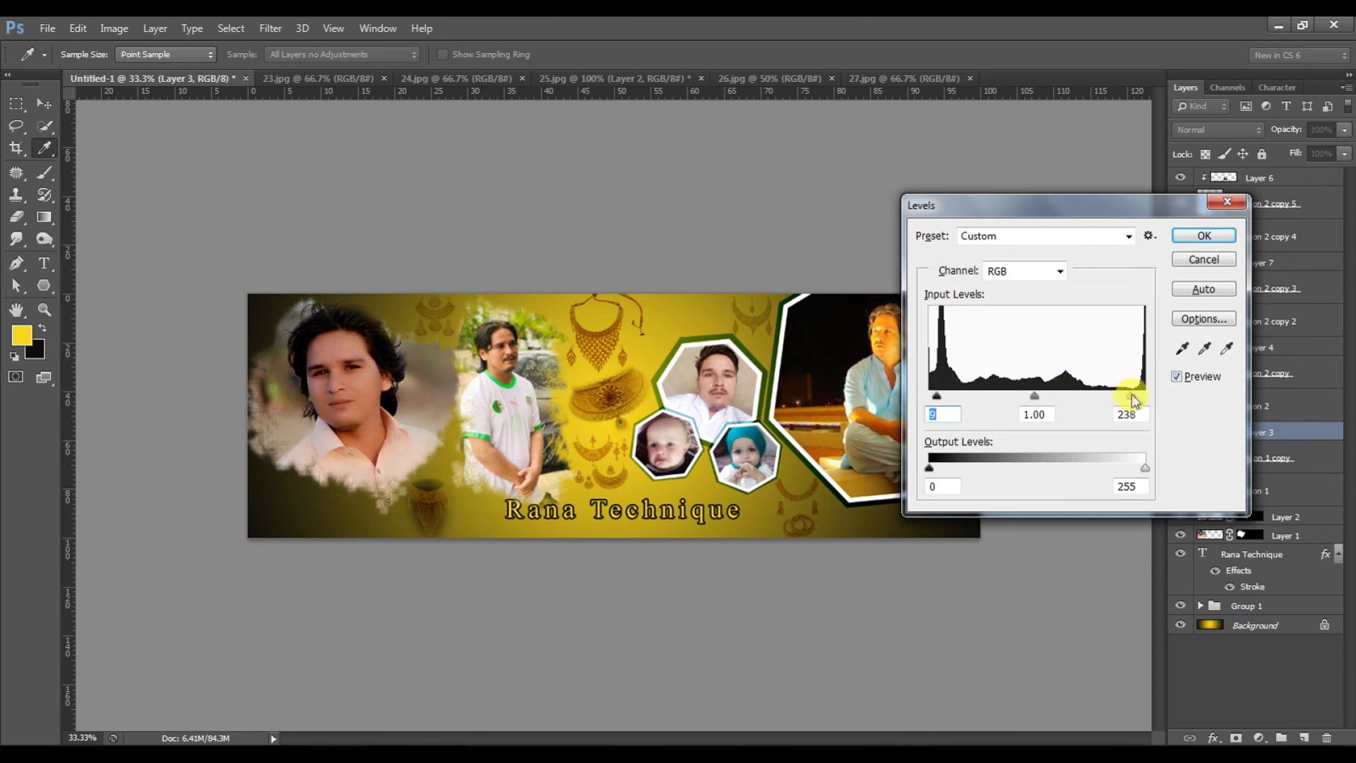
pyautogui.moveTo(1039, 397)
pyautogui.mouseDown()
pyautogui.moveTo(1066, 401)
pyautogui.moveTo(1014, 399)
pyautogui.moveTo(1047, 398)
pyautogui.mouseUp()
pyautogui.moveTo(1043, 197); pyautogui.dragTo(1097, 203)
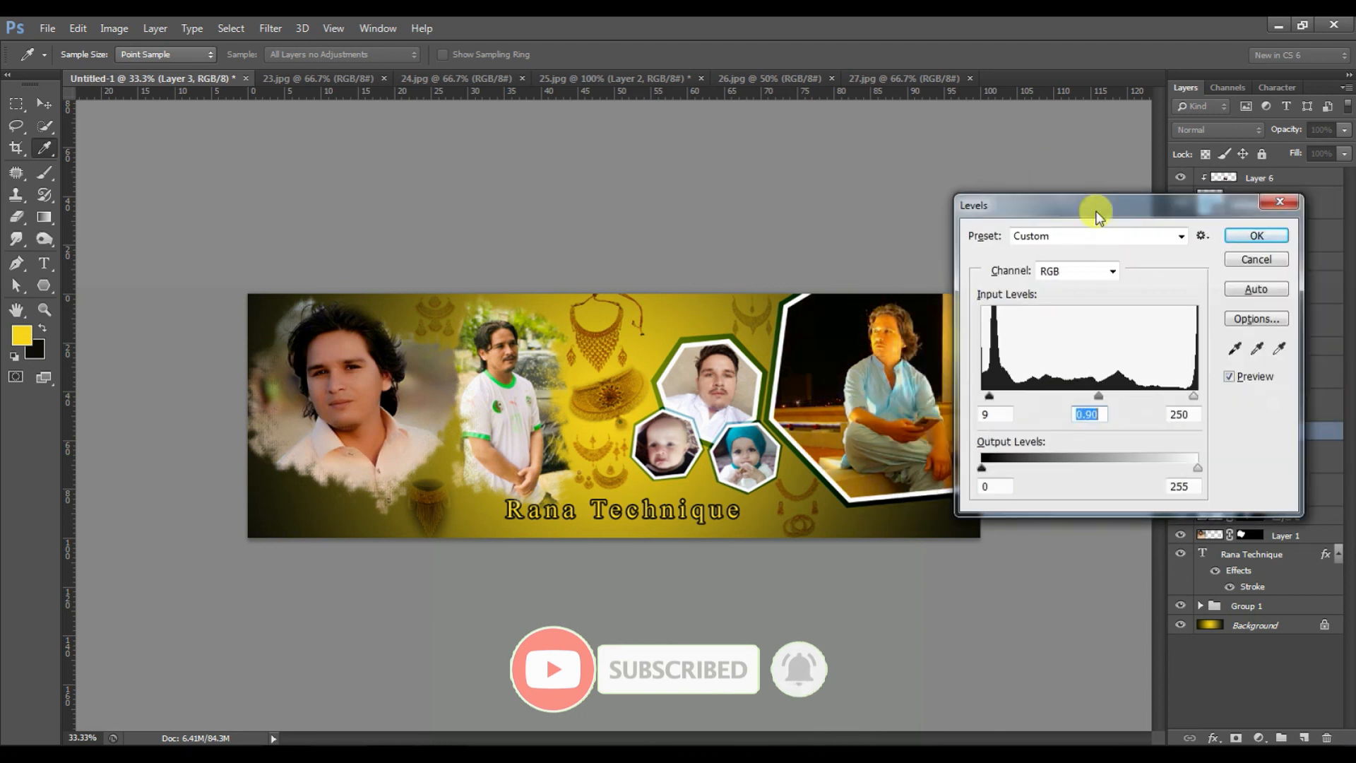
pyautogui.click(1233, 235)
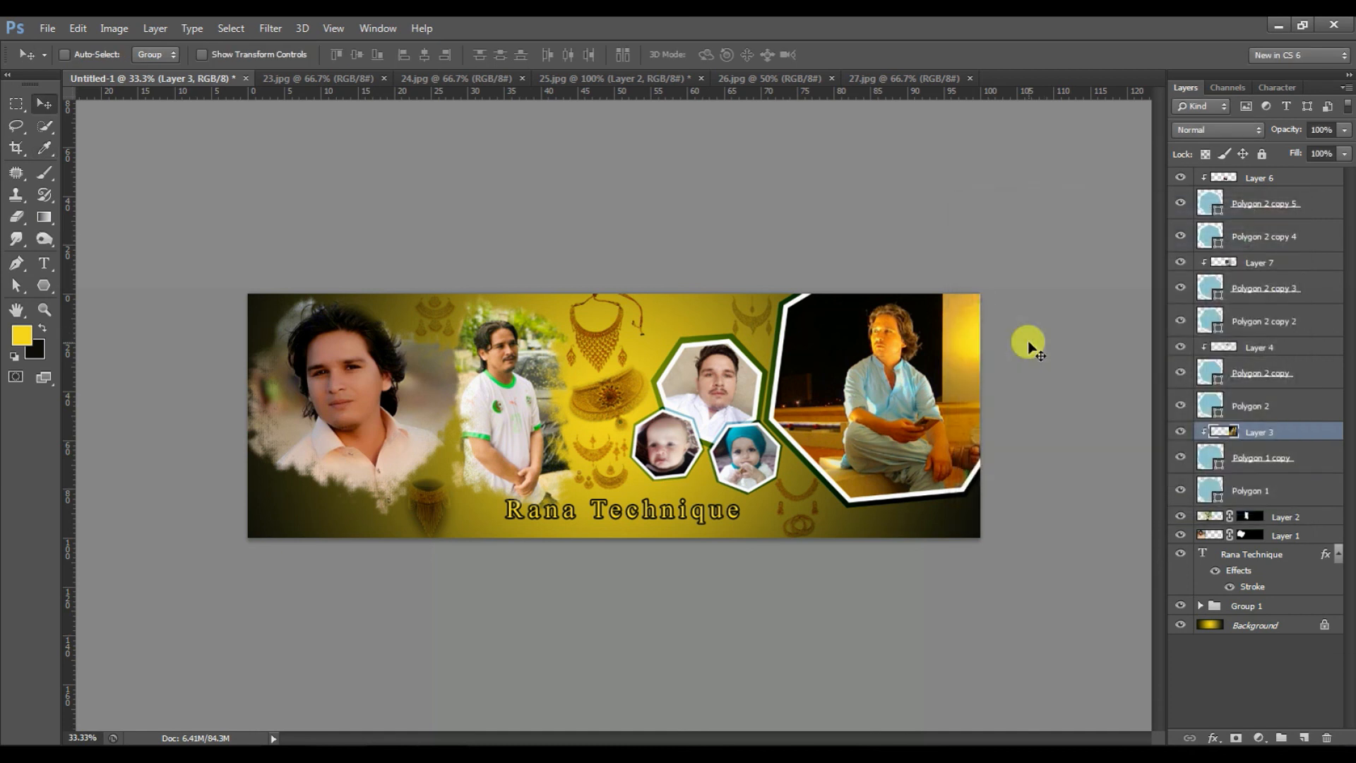